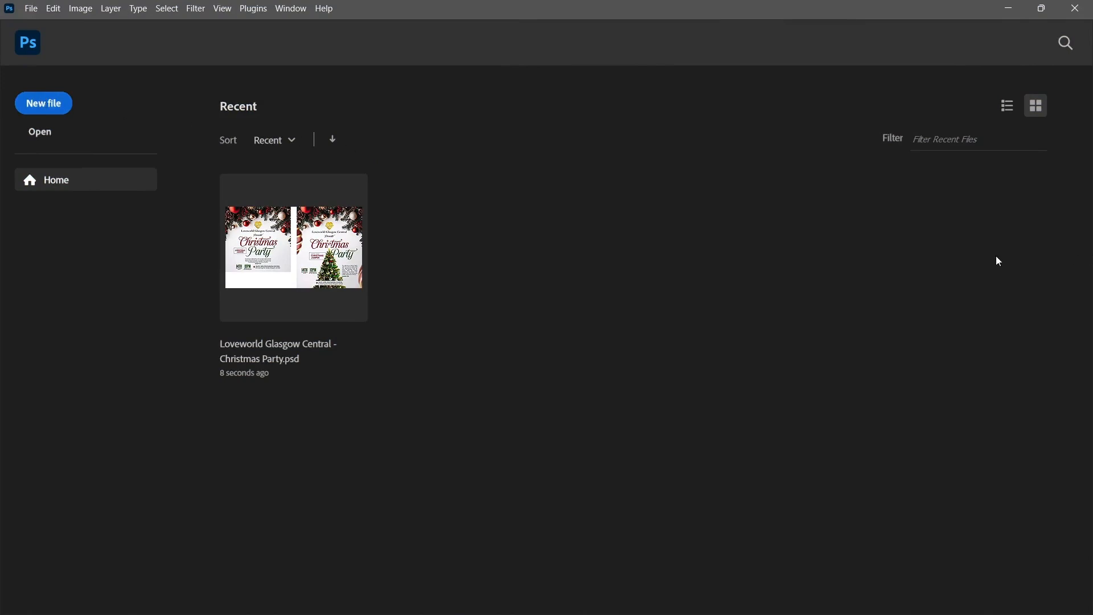
click(70, 100)
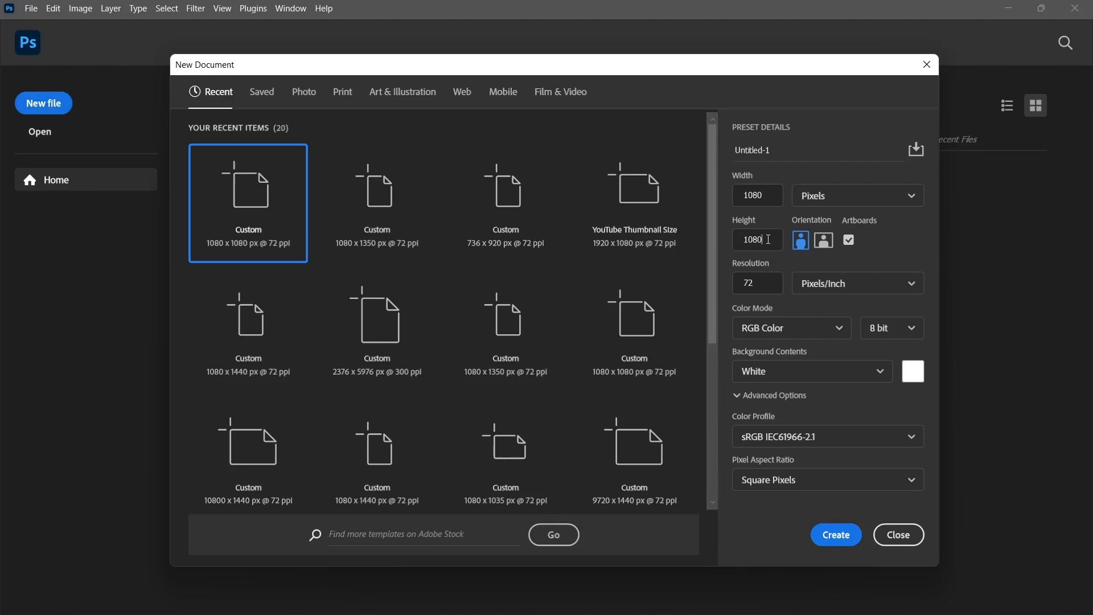
key(Return)
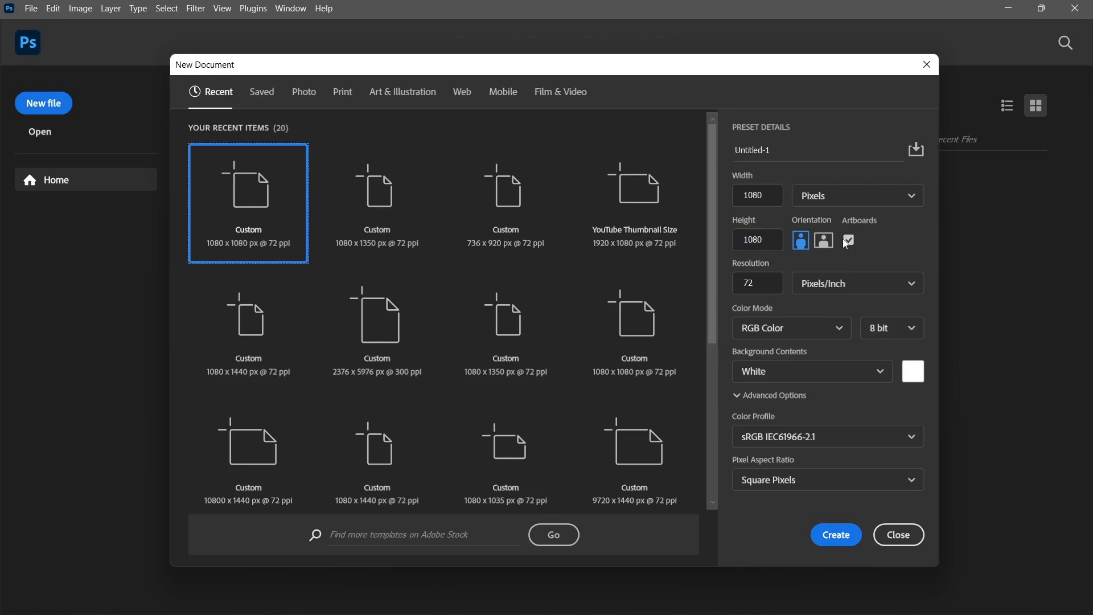
click(836, 535)
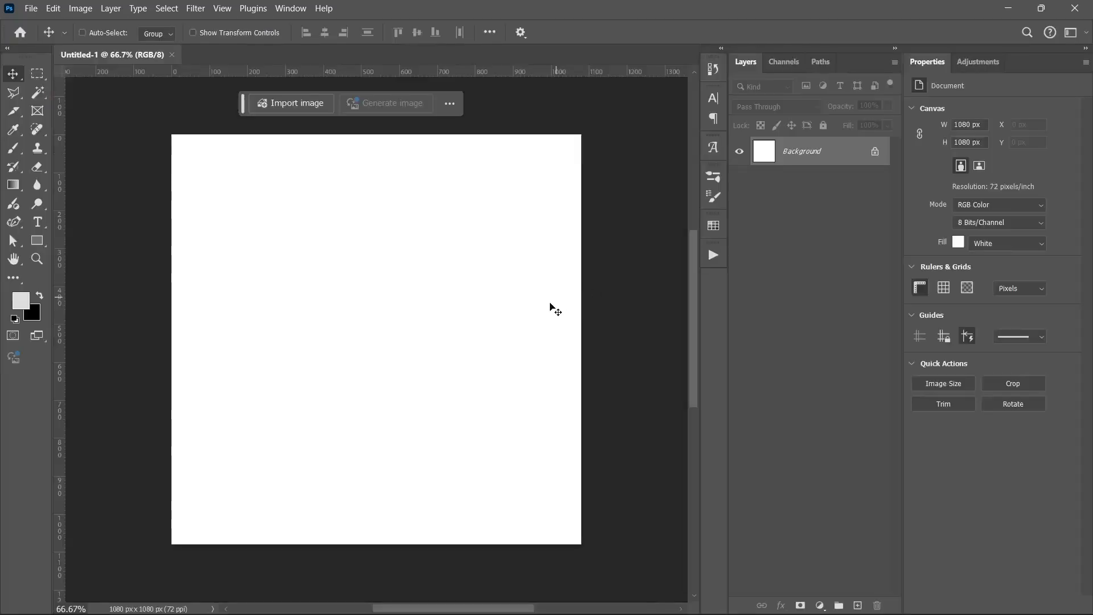
click(172, 55)
Create a new 1080 x 1350 px document at 72 pixels/inch in RGB Color with a white background
click(38, 102)
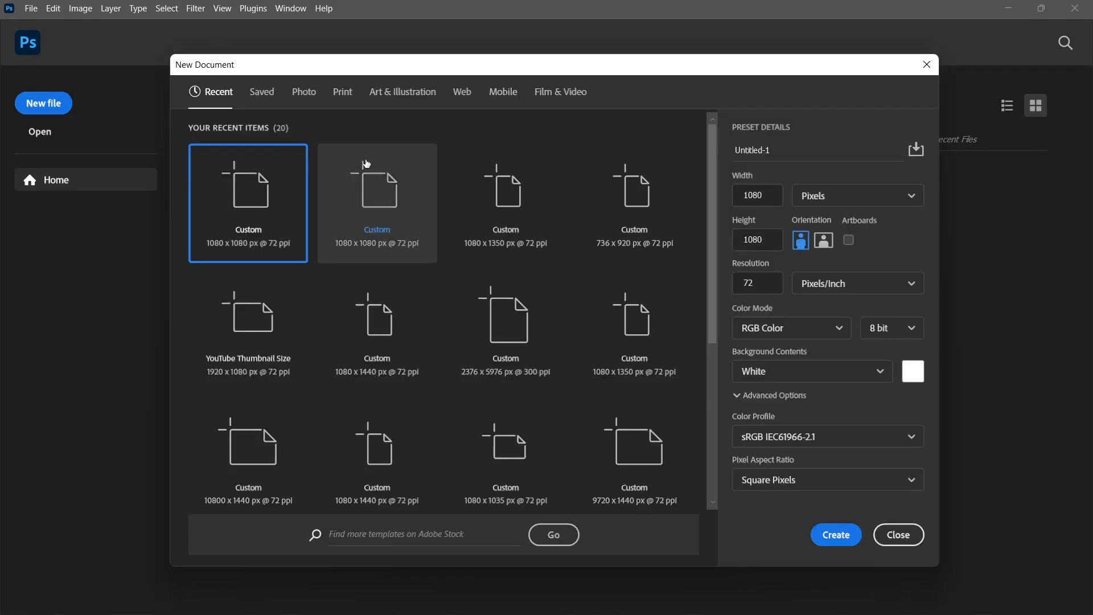
click(488, 210)
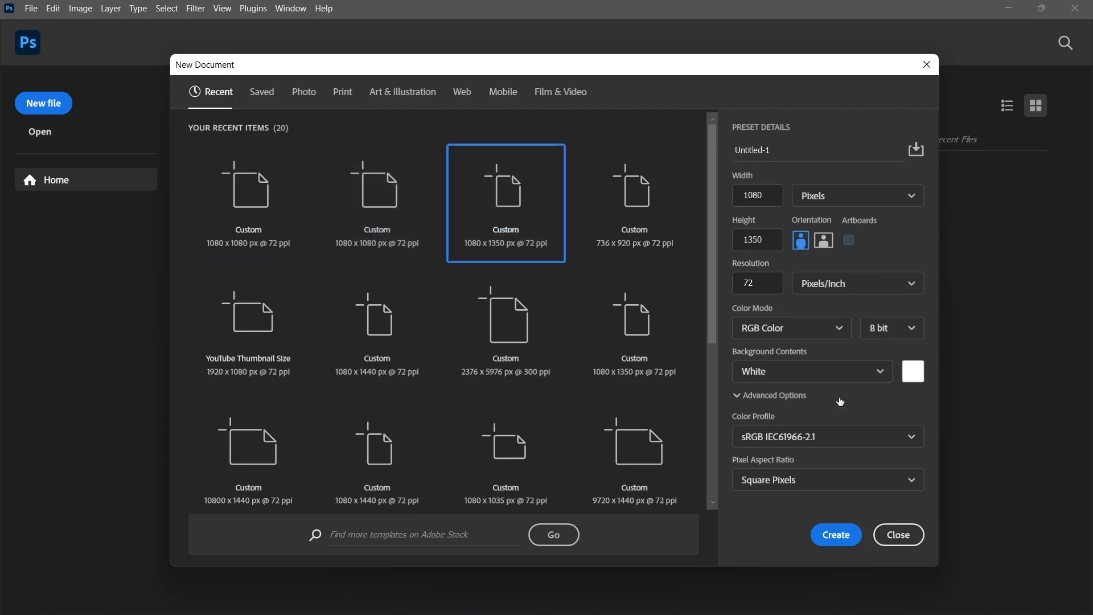
click(837, 538)
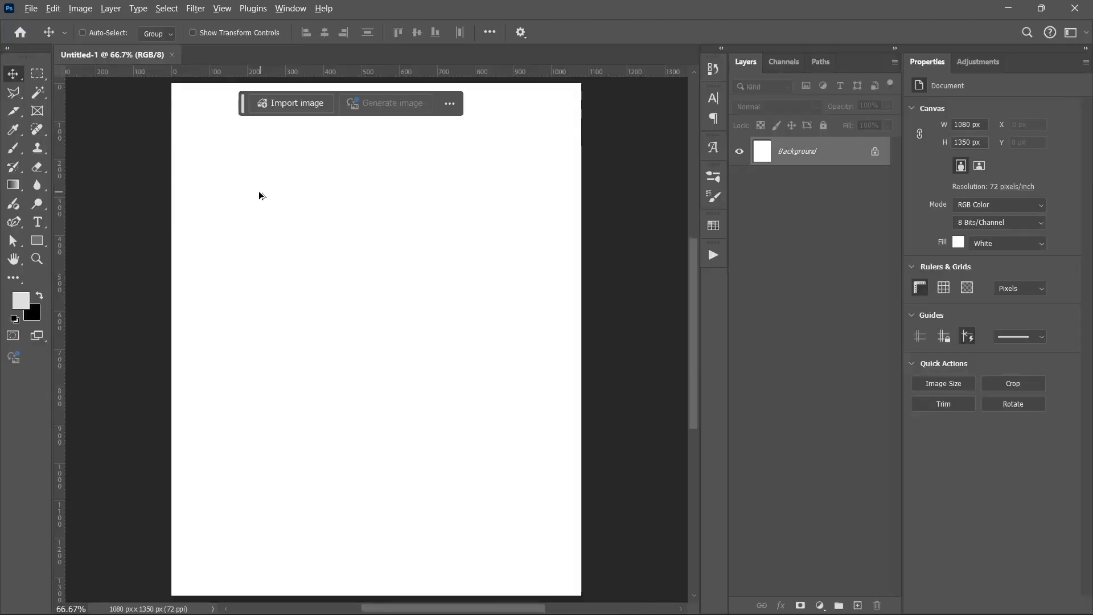
scroll(259, 196, down, 2)
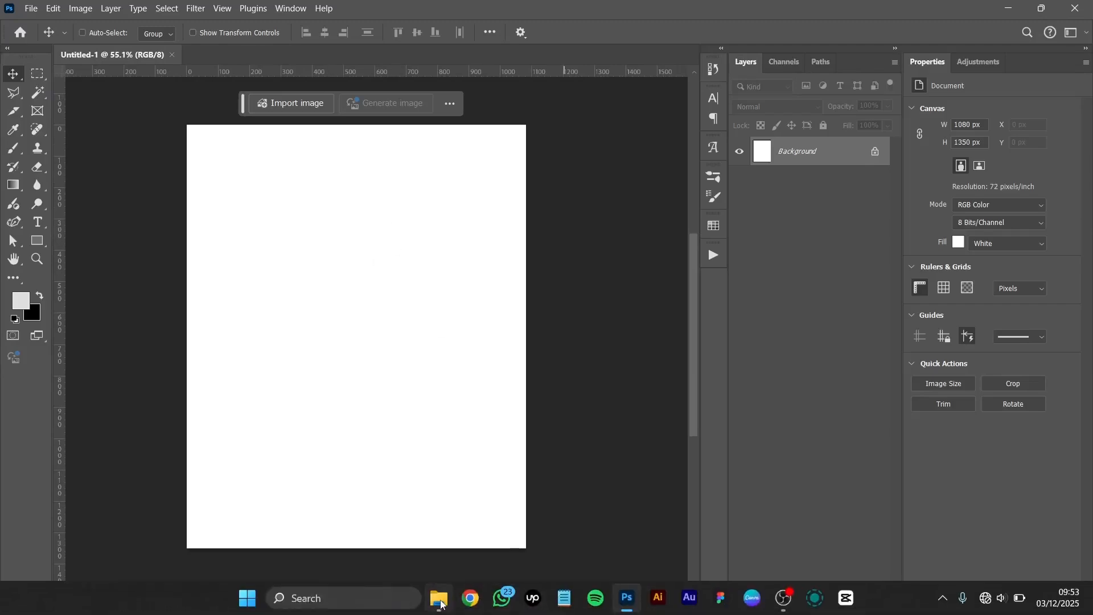
Place the LCP BG image from the LCP Assets folder at full canvas size and keep its layer selected
click(439, 598)
double_click(560, 227)
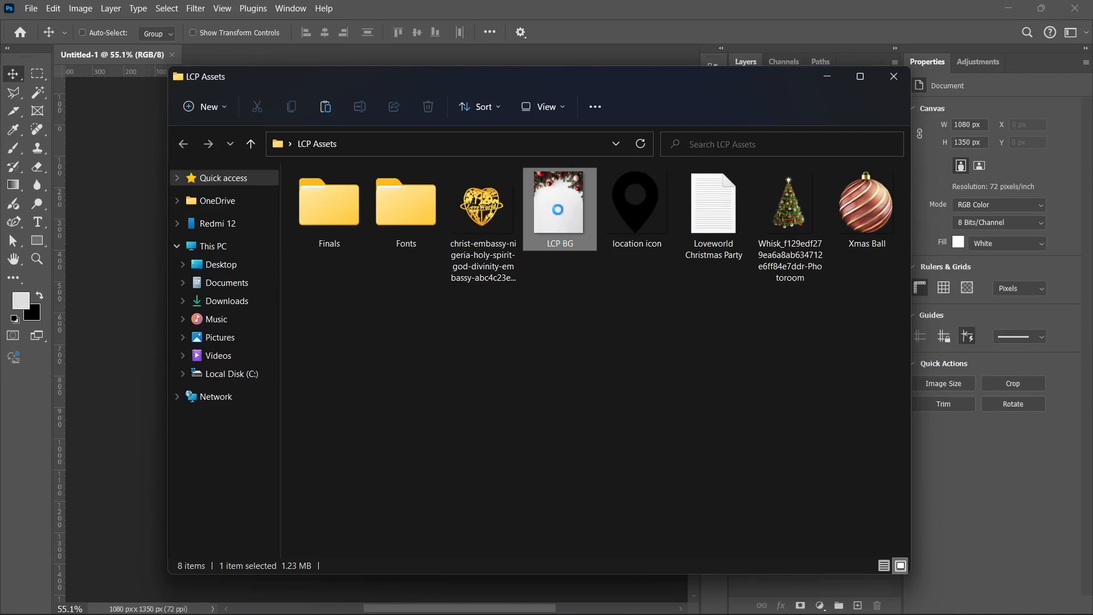
drag(114, 276, 193, 287)
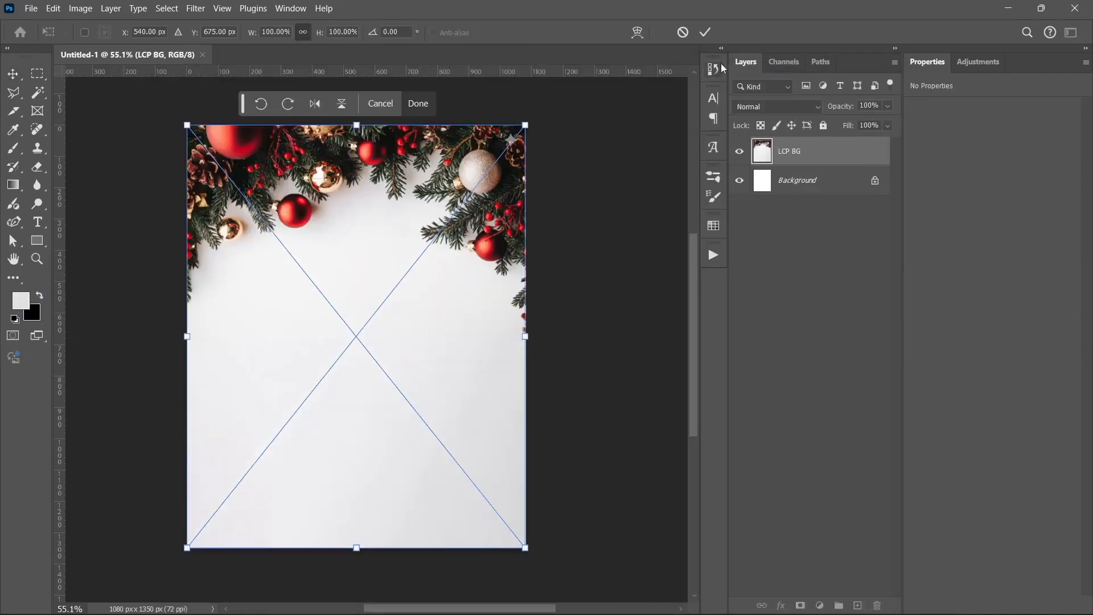
click(705, 32)
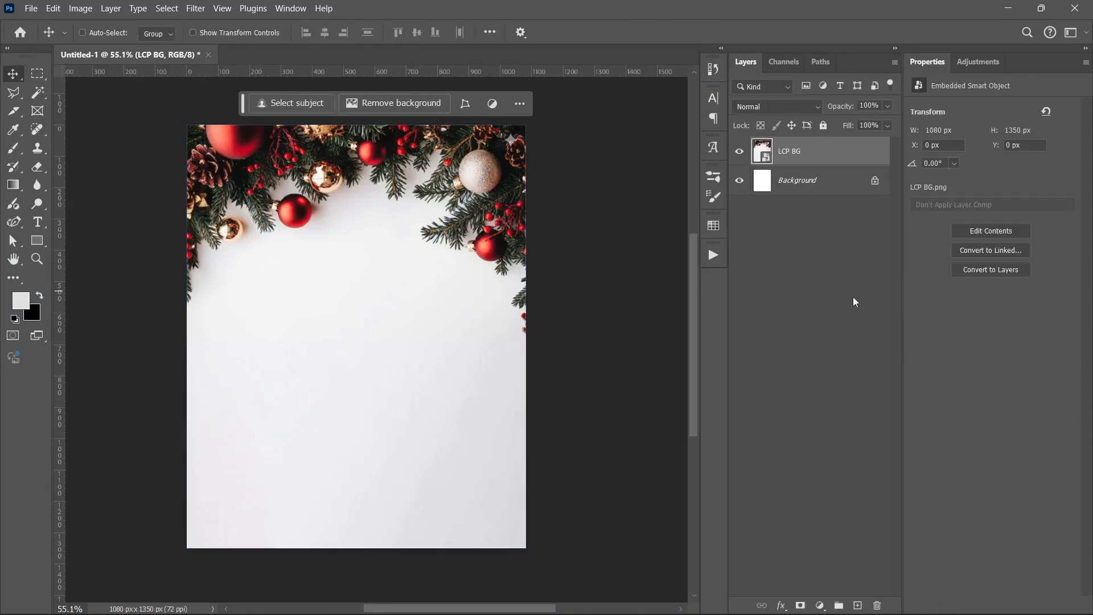
click(821, 287)
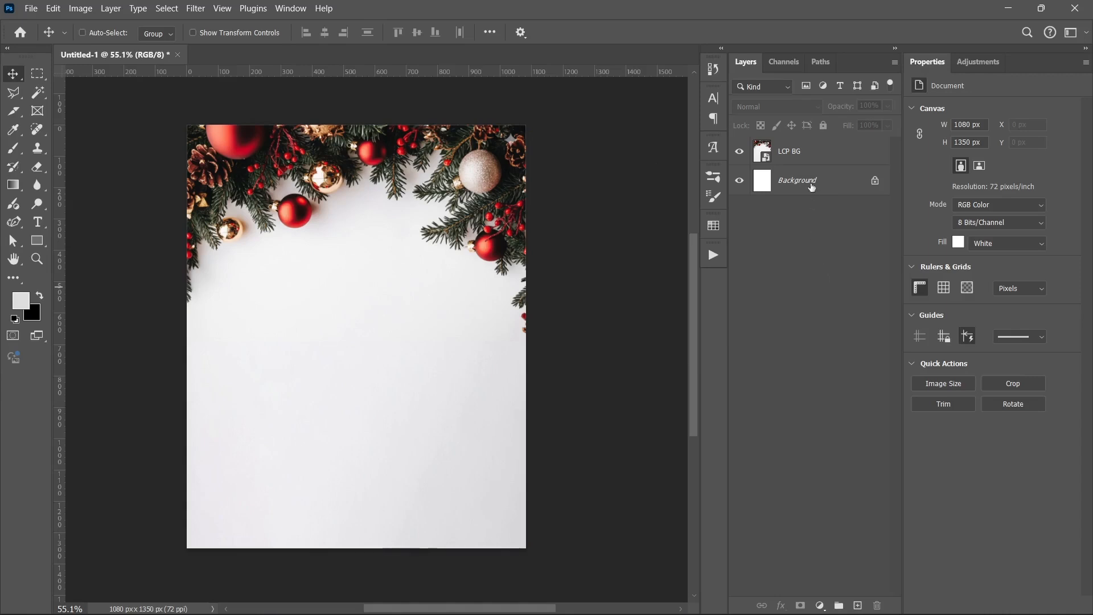
click(821, 163)
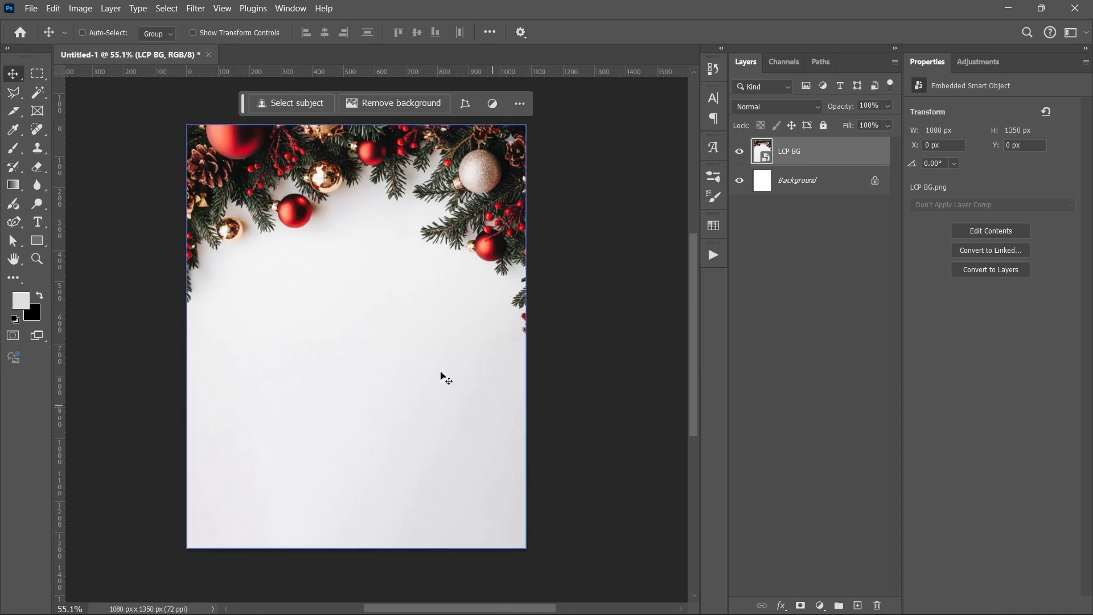
click(439, 603)
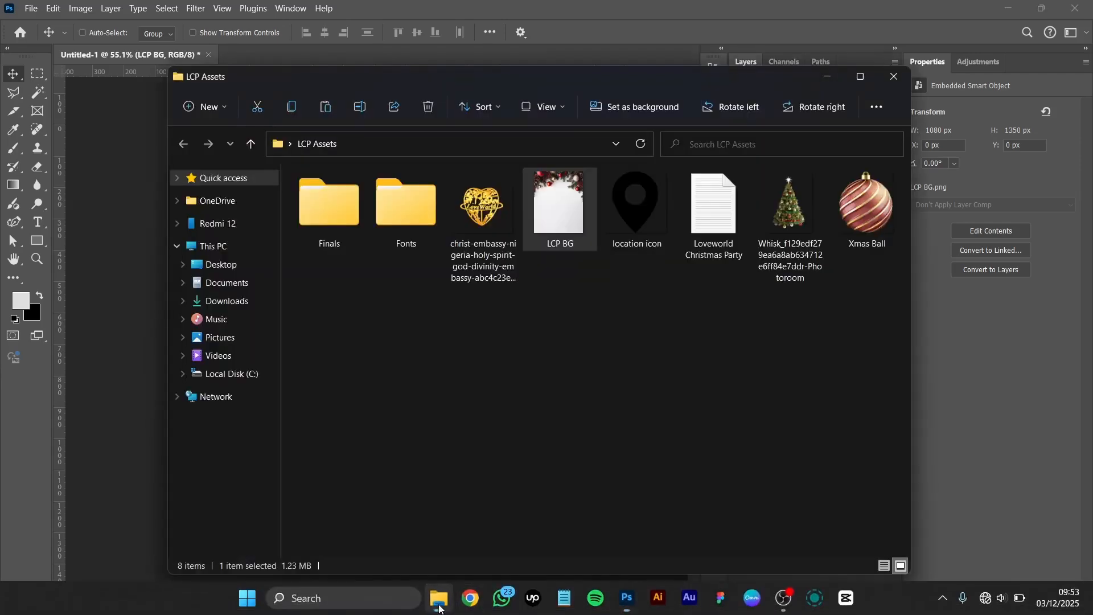
click(633, 204)
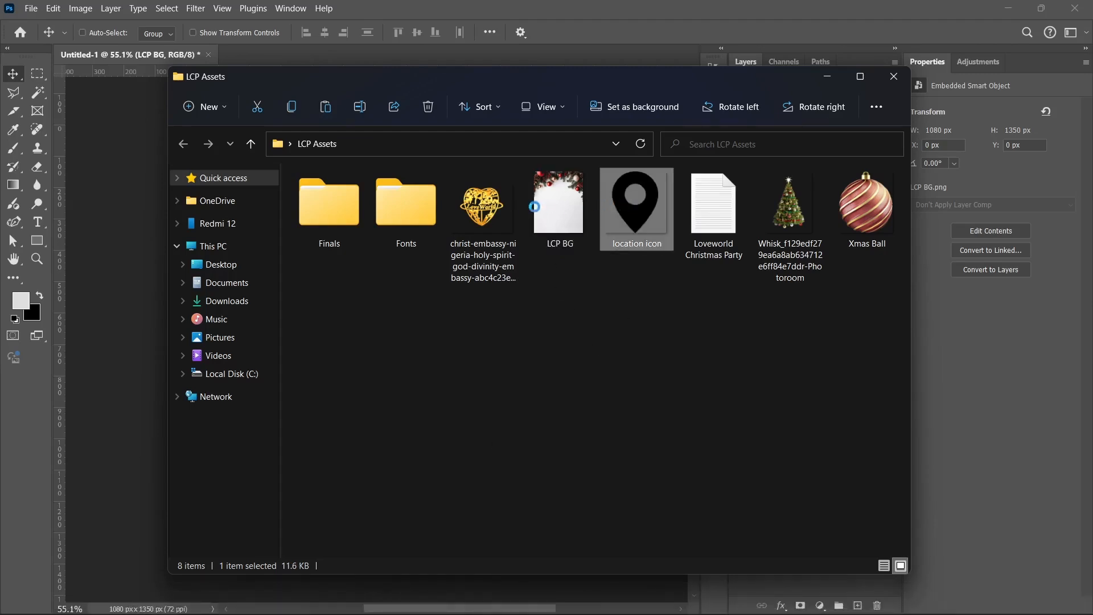
click(490, 226)
drag(480, 229, 325, 296)
drag(357, 469, 356, 259)
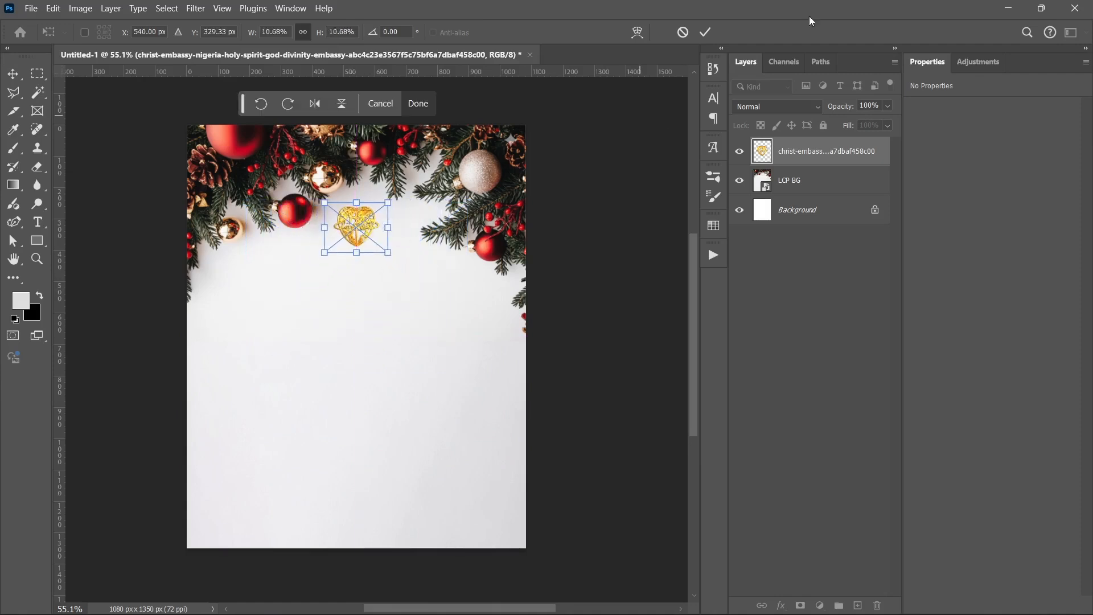
click(682, 32)
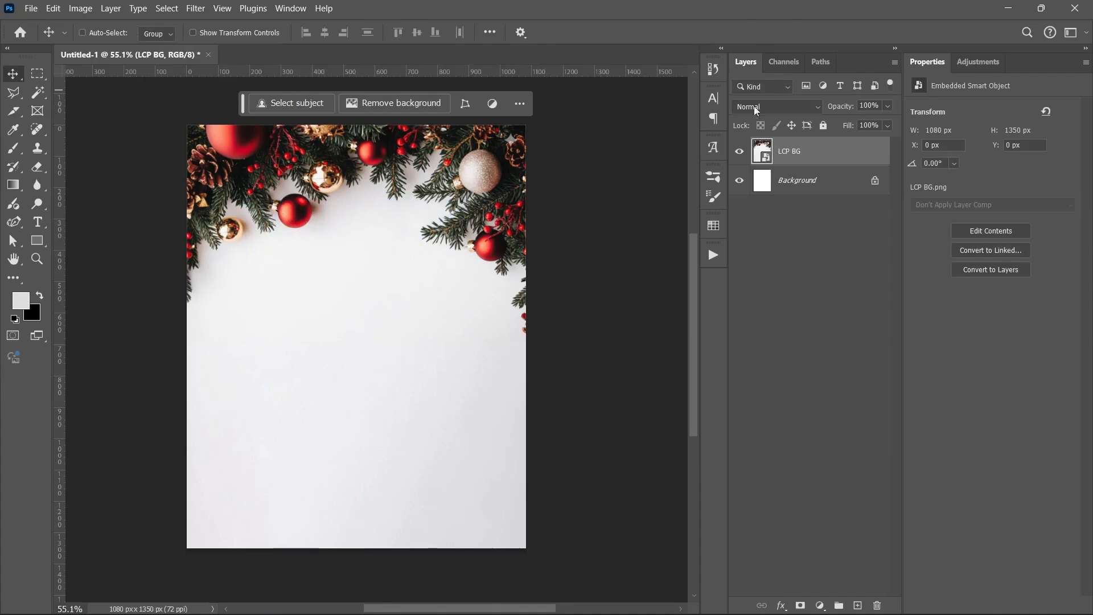
key(Delete)
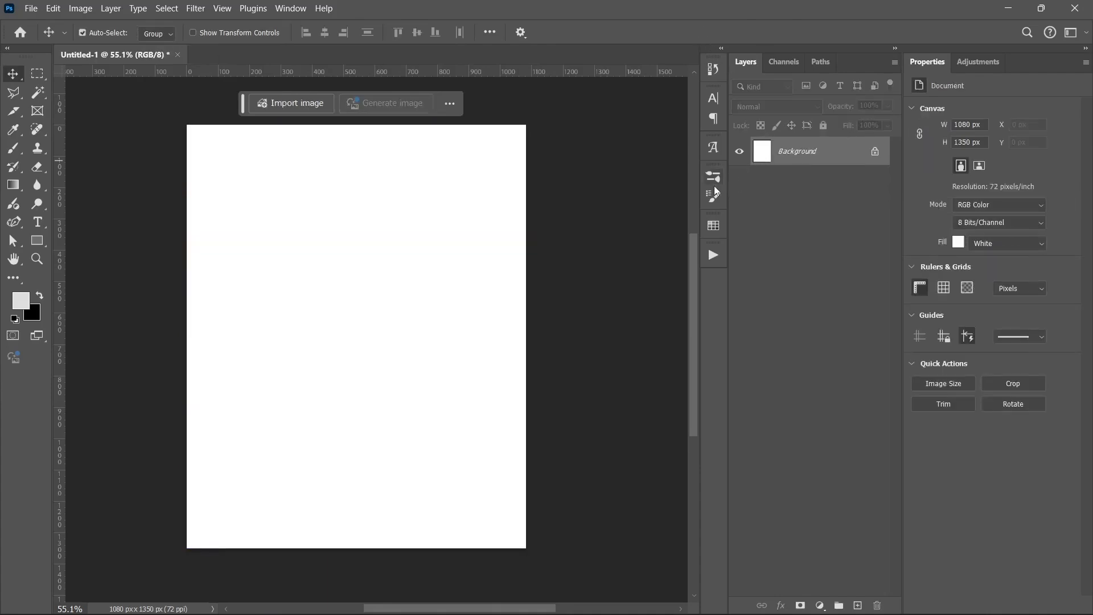
key(ctrl+z)
Place the golden LoveWorld heart logo, scaled to about 127 x 111 px, centred below the ornaments at Y 303 px
click(438, 598)
drag(482, 205, 228, 308)
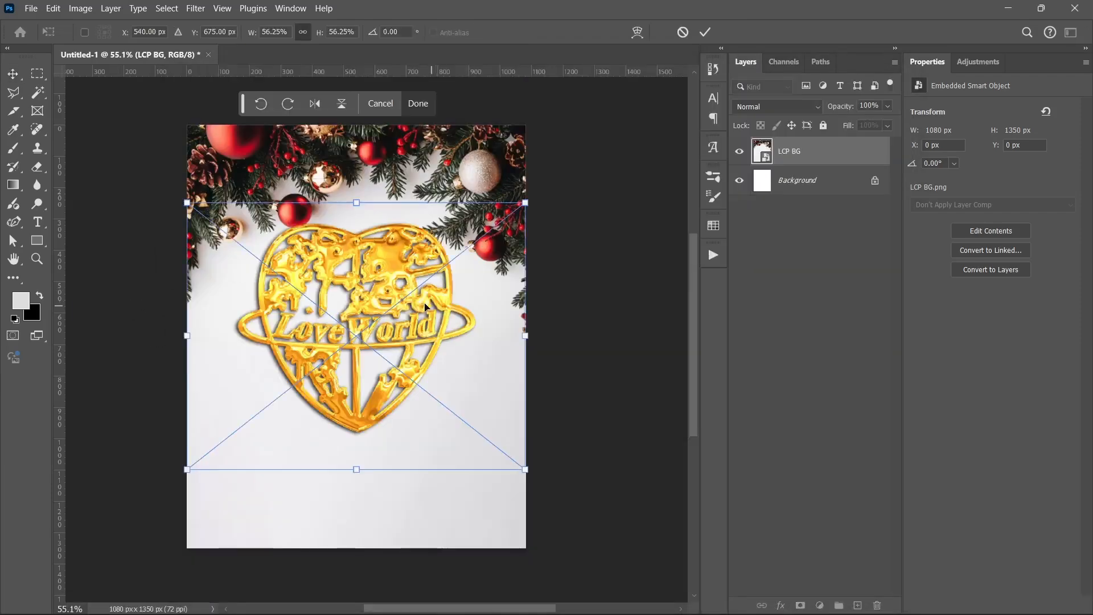
drag(349, 205, 367, 246)
key(Return)
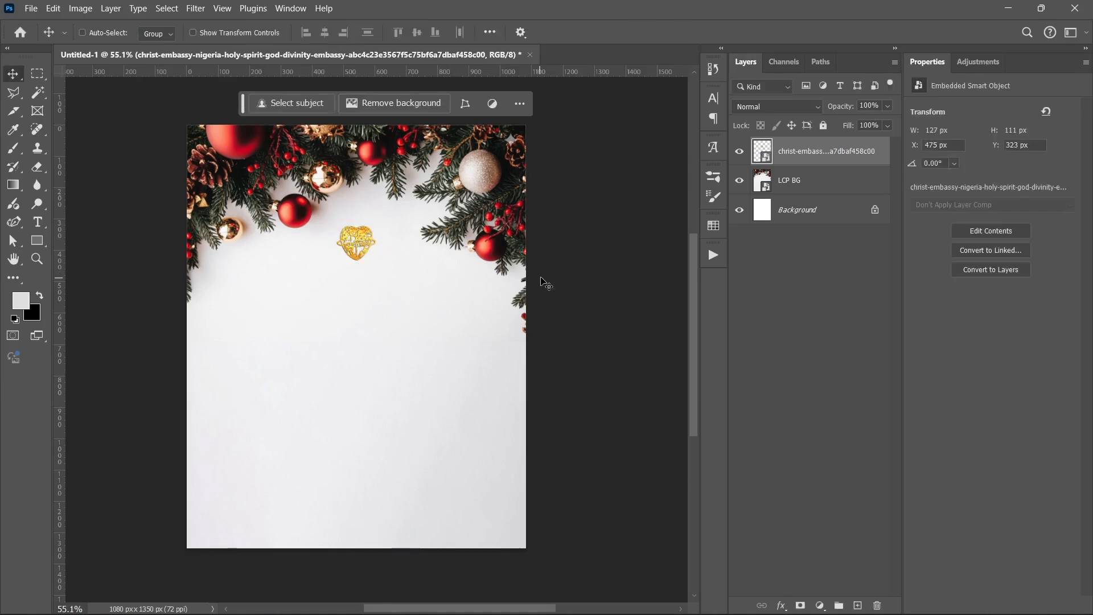
key(shift+Up)
key(shift+Up)
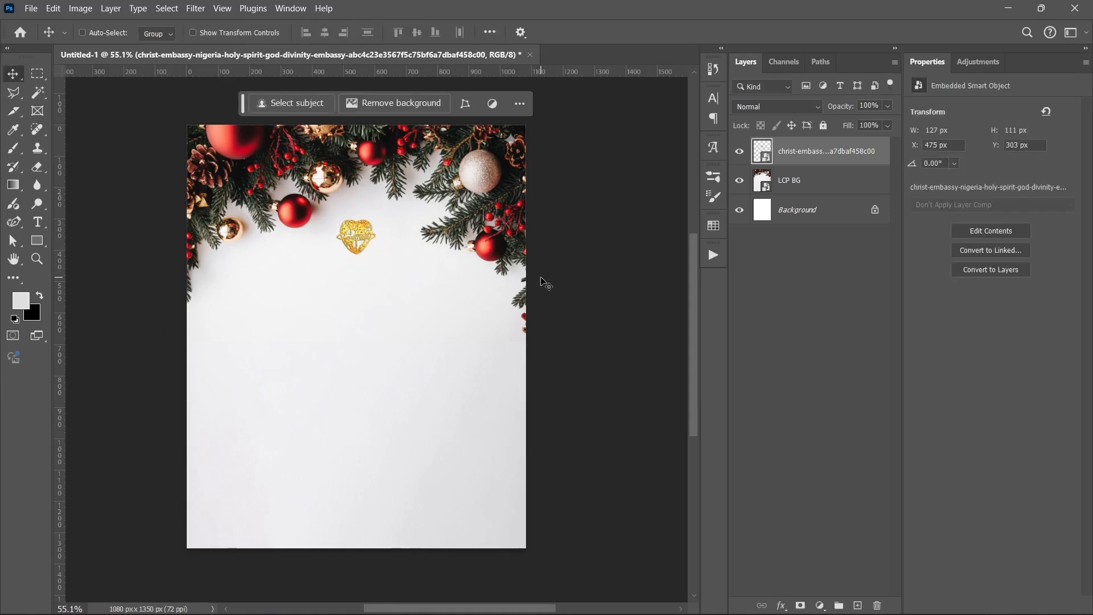
Start a text layer on the canvas below the logo and open the Loveworld Christmas Party text file from the assets folder
click(30, 220)
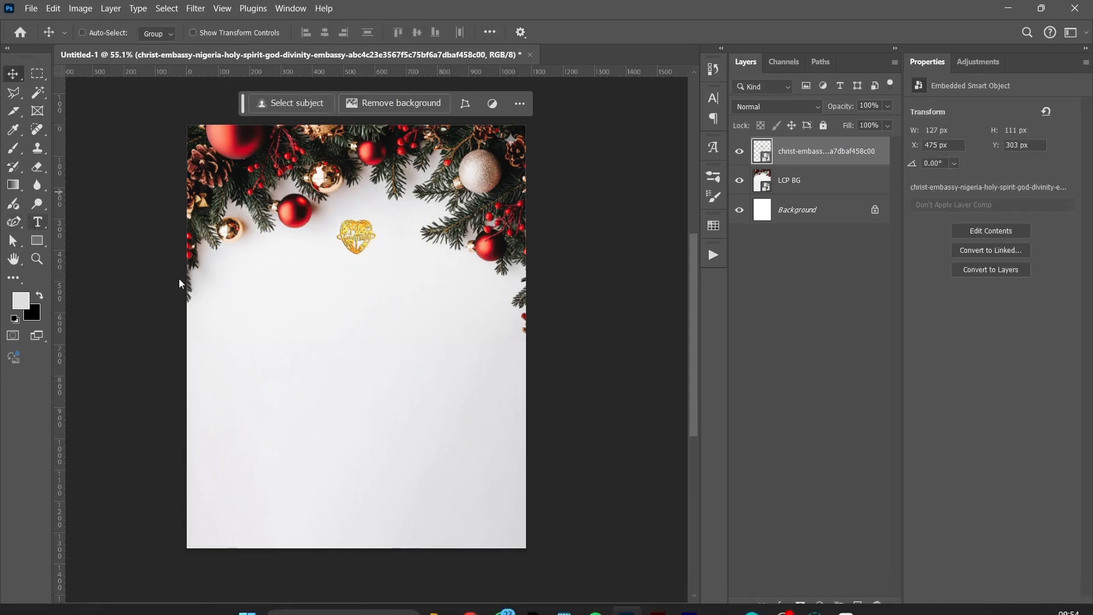
click(242, 310)
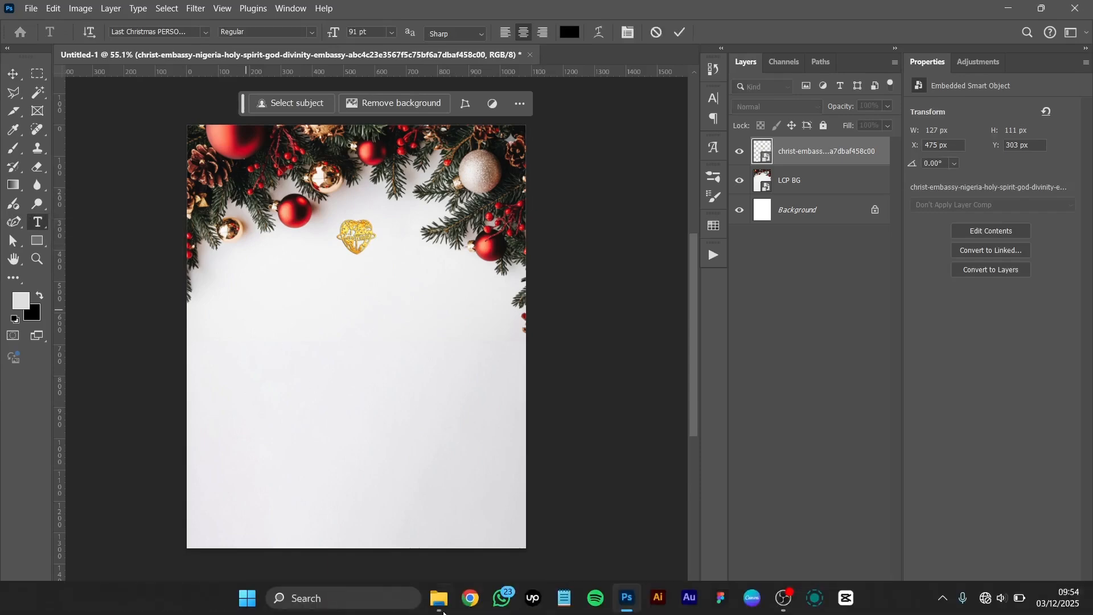
click(439, 598)
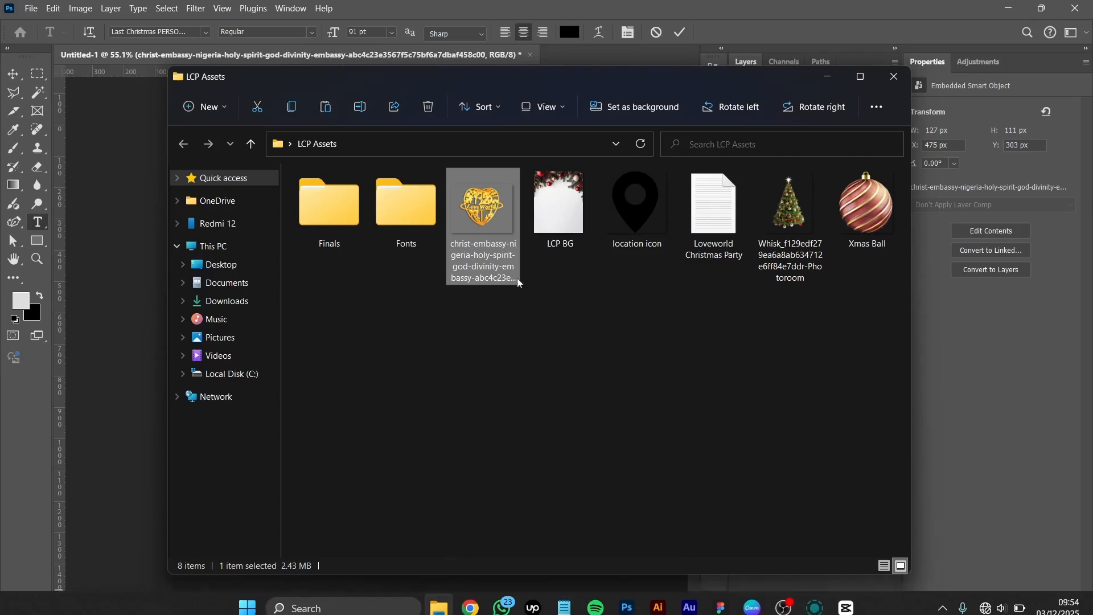
click(713, 222)
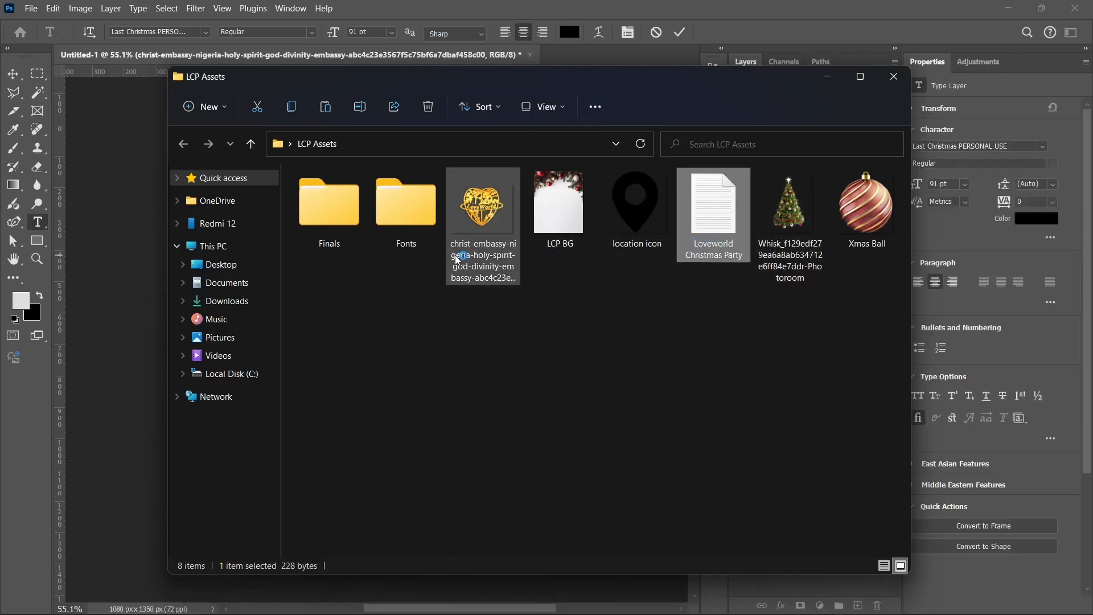
key(Return)
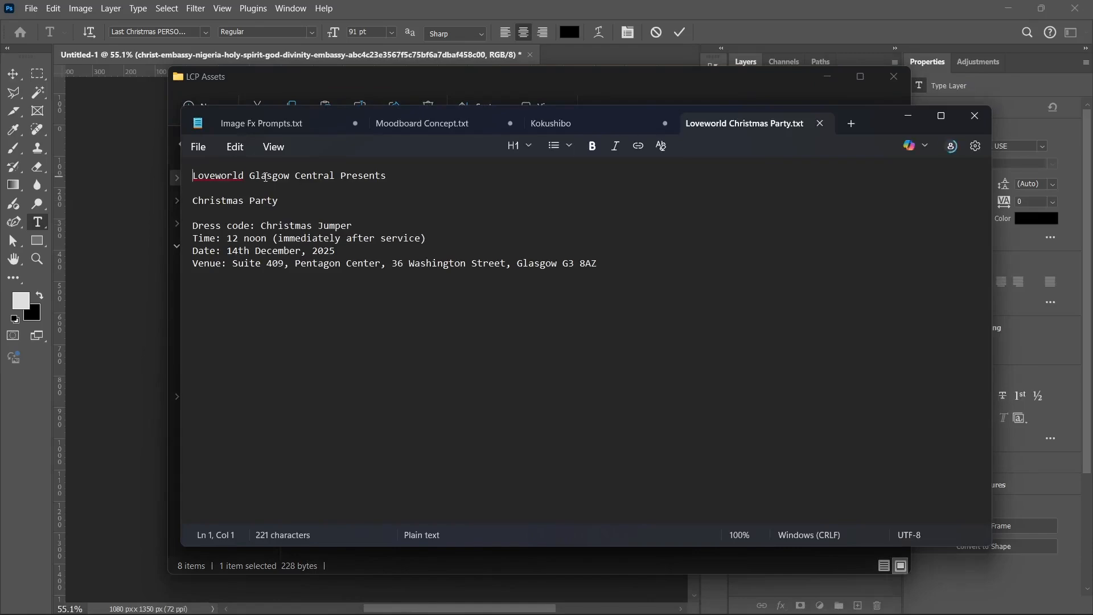
Copy "Loveworld Glasgow Central" from the text file into the new text layer and commit the text
drag(332, 176, 215, 178)
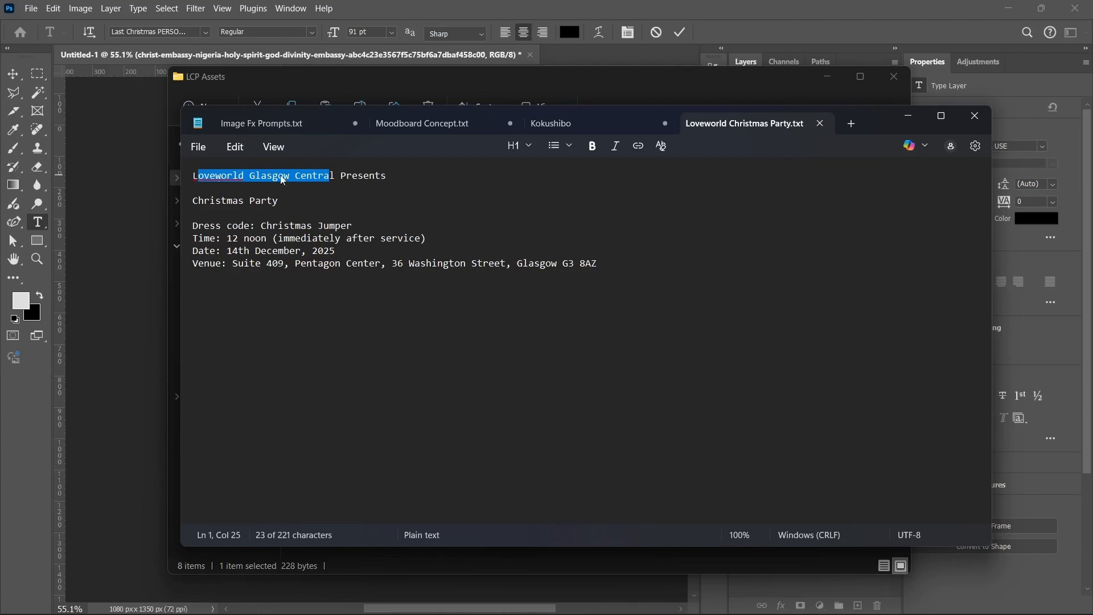
drag(335, 175, 193, 176)
key(ctrl+c)
click(908, 115)
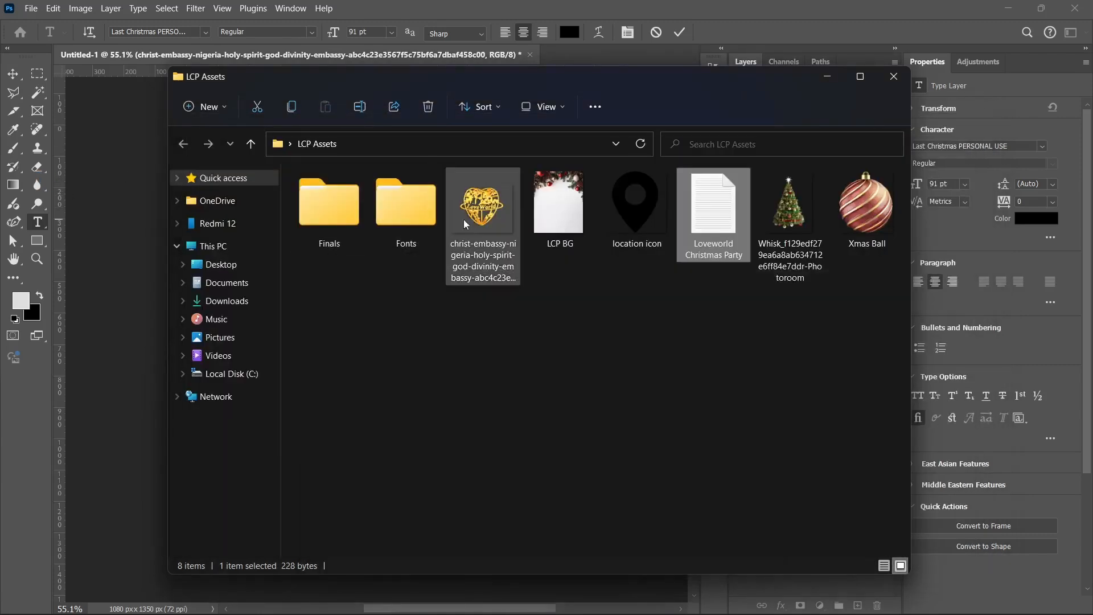
click(827, 76)
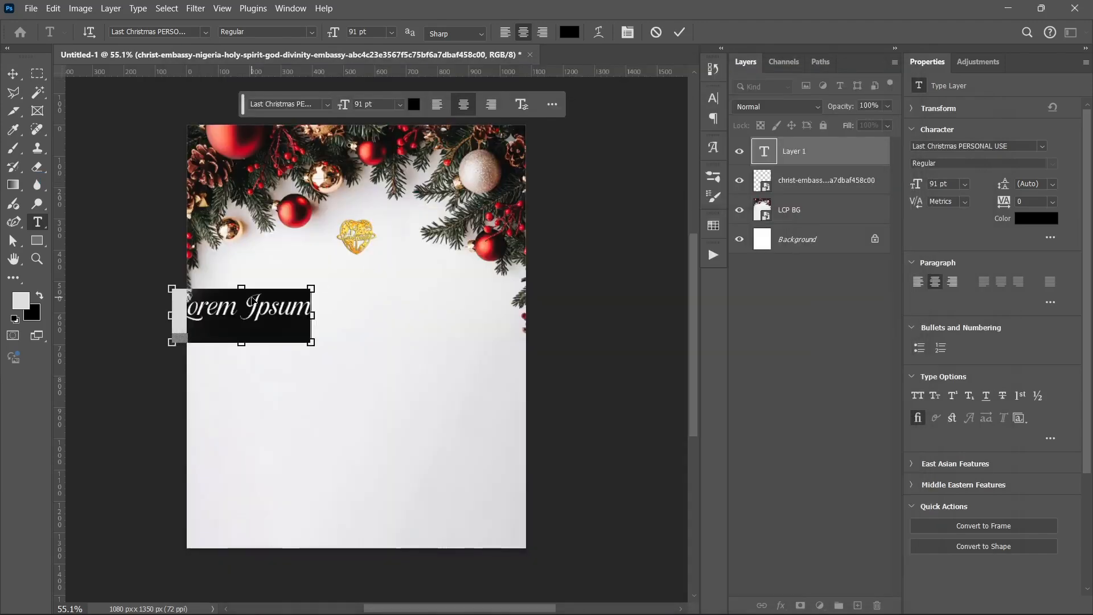
key(ctrl+v)
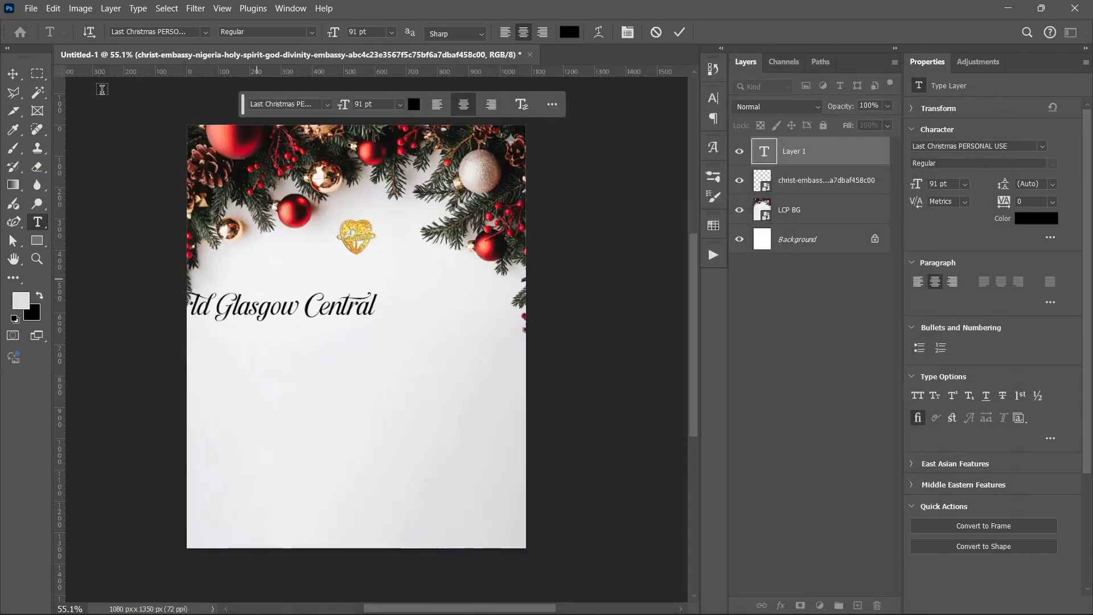
key(ctrl+Return)
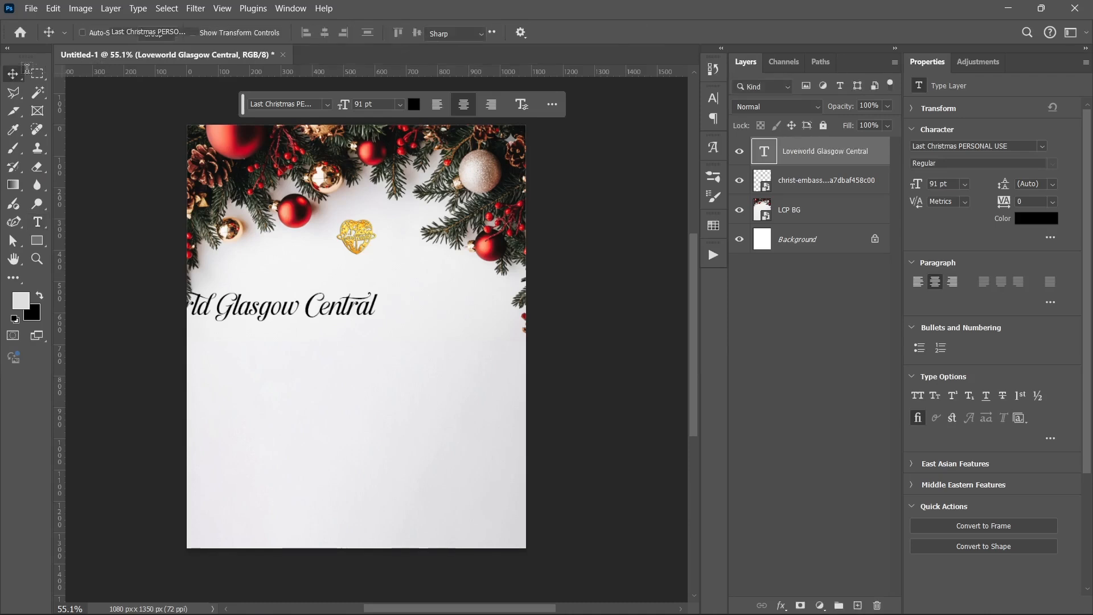
Centre the "Loveworld Glasgow Central" text horizontally relative to the canvas
click(17, 74)
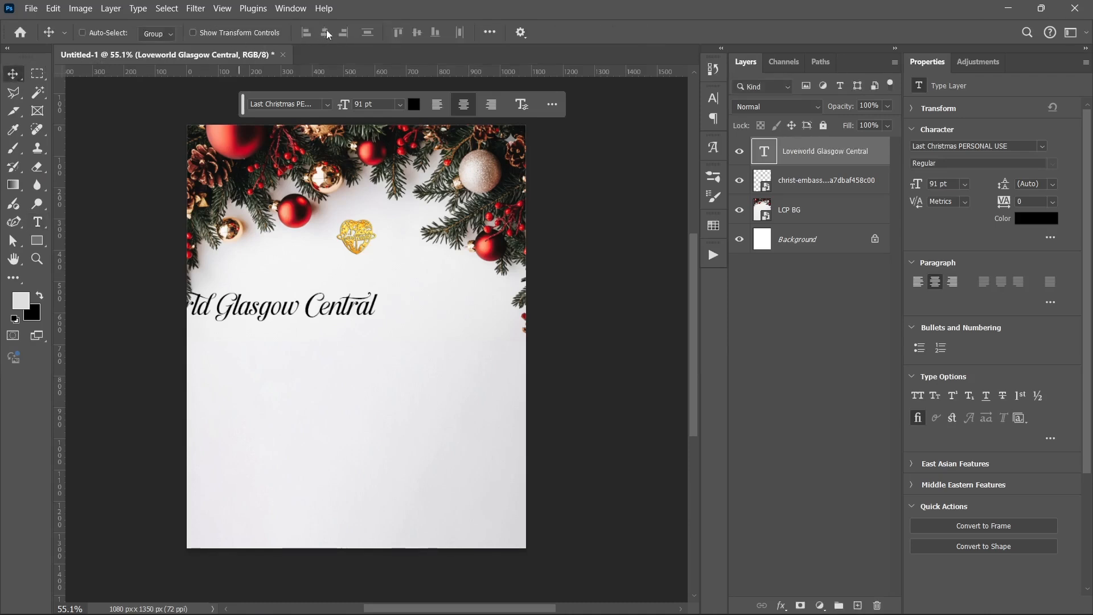
click(488, 33)
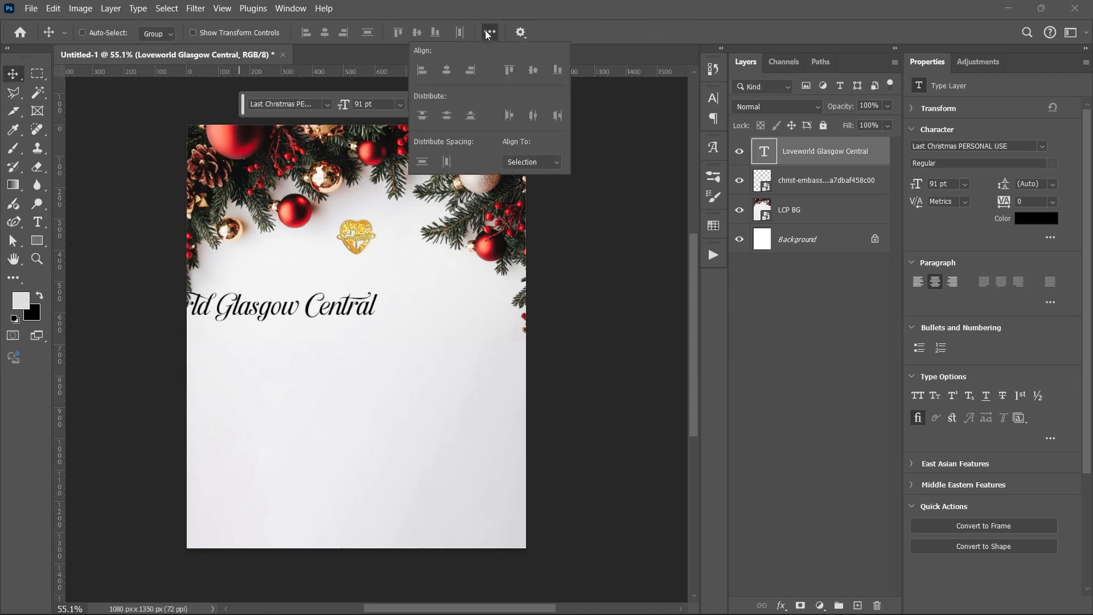
click(530, 160)
click(535, 189)
click(328, 34)
click(328, 34)
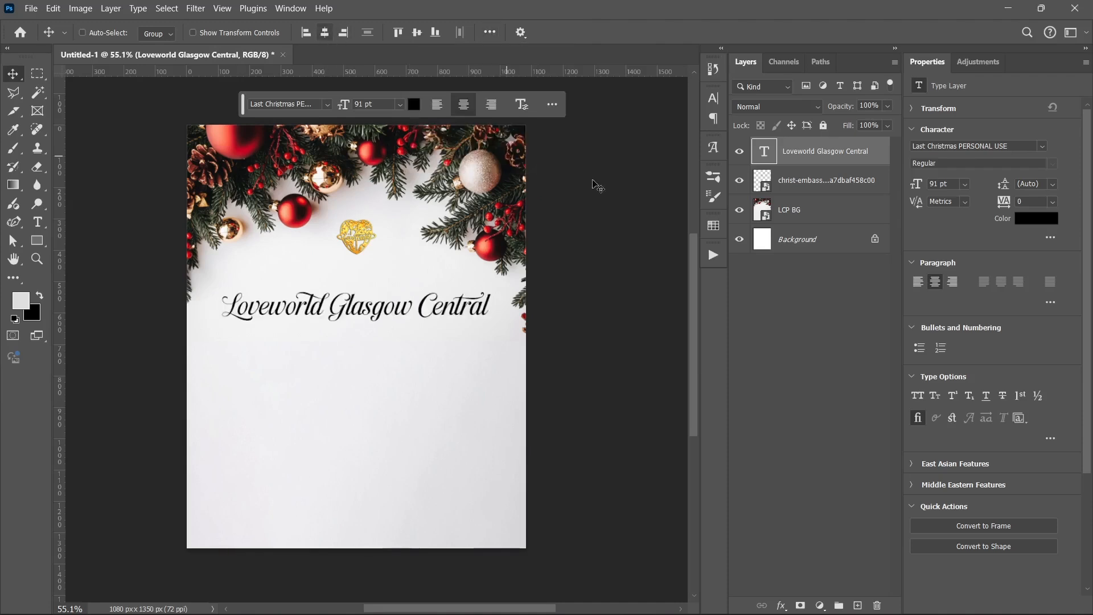
Change the font of the "Loveworld Glasgow Central" text to Baskerville Cyrillic LT Std Upright
click(1041, 146)
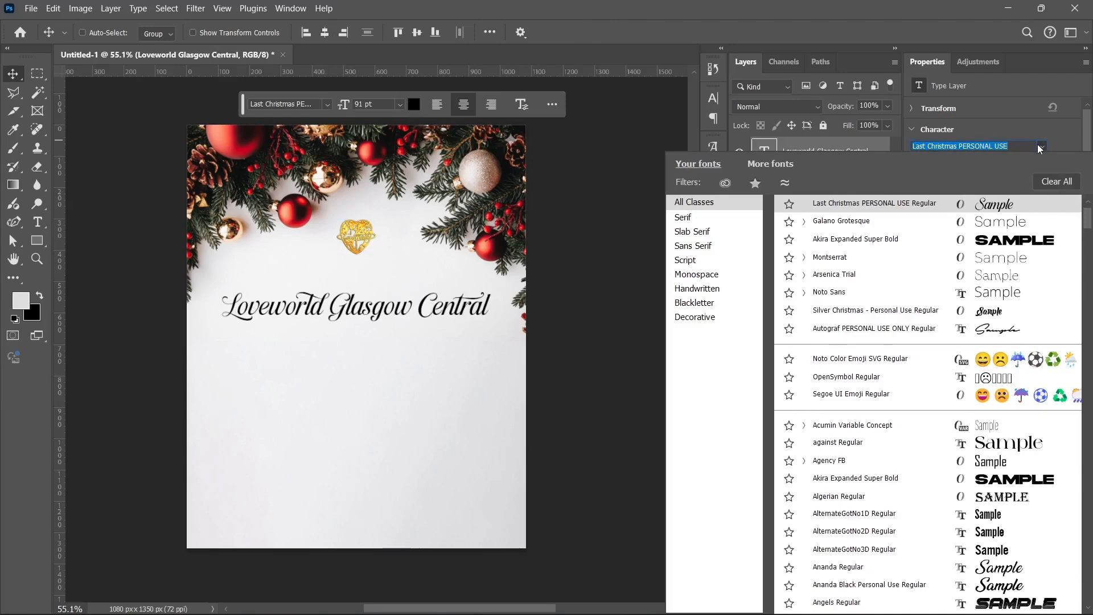
text(baske)
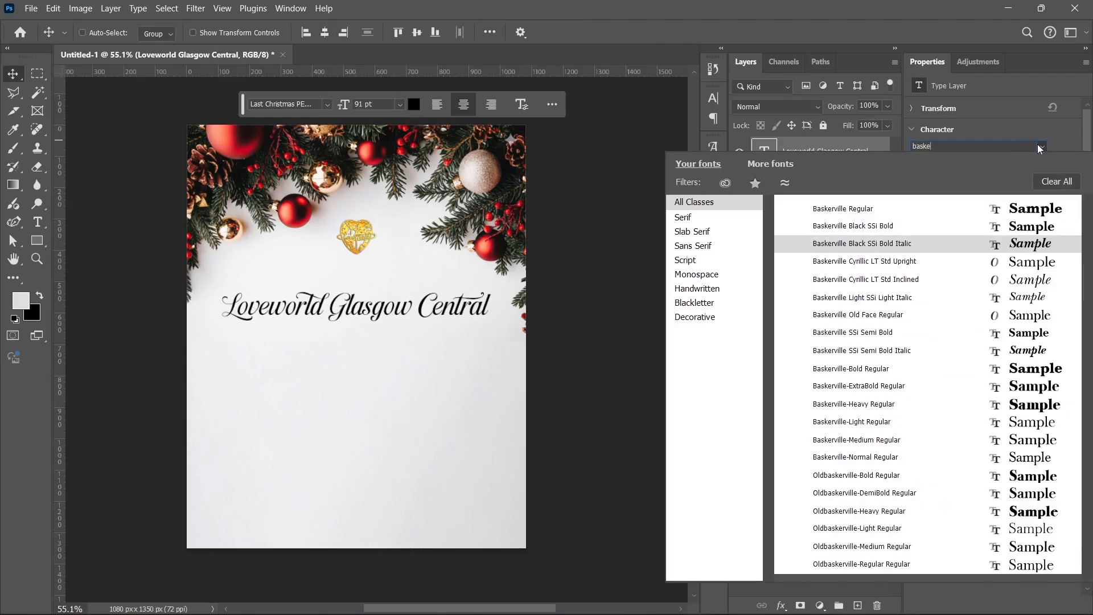
click(909, 263)
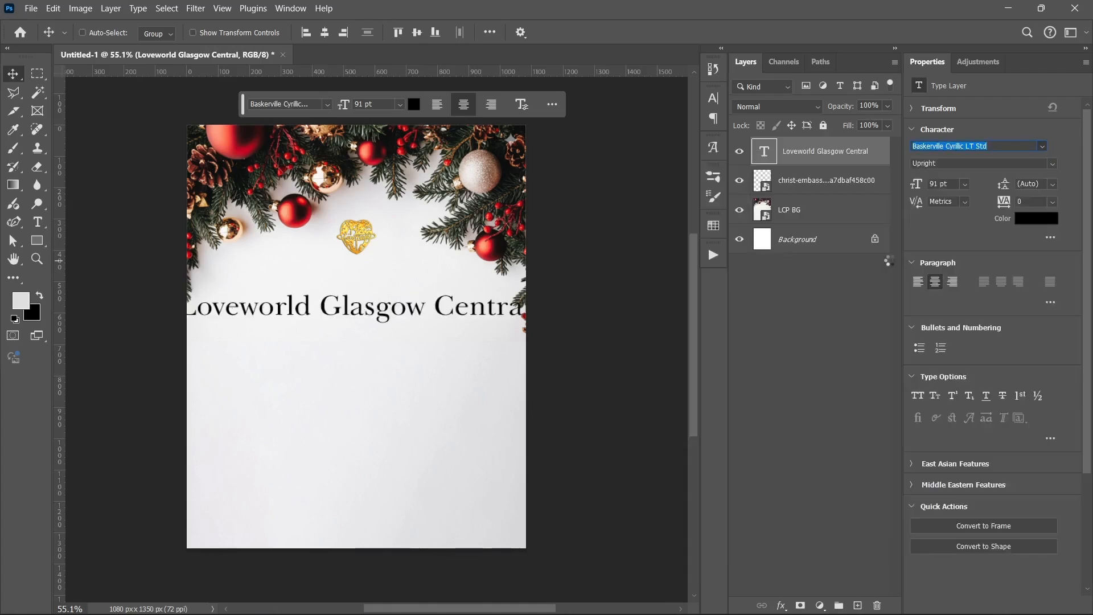
Scale the "Loveworld Glasgow Central" text down to about 46.4 pt and move it up directly beneath the heart logo
key(ctrl+t)
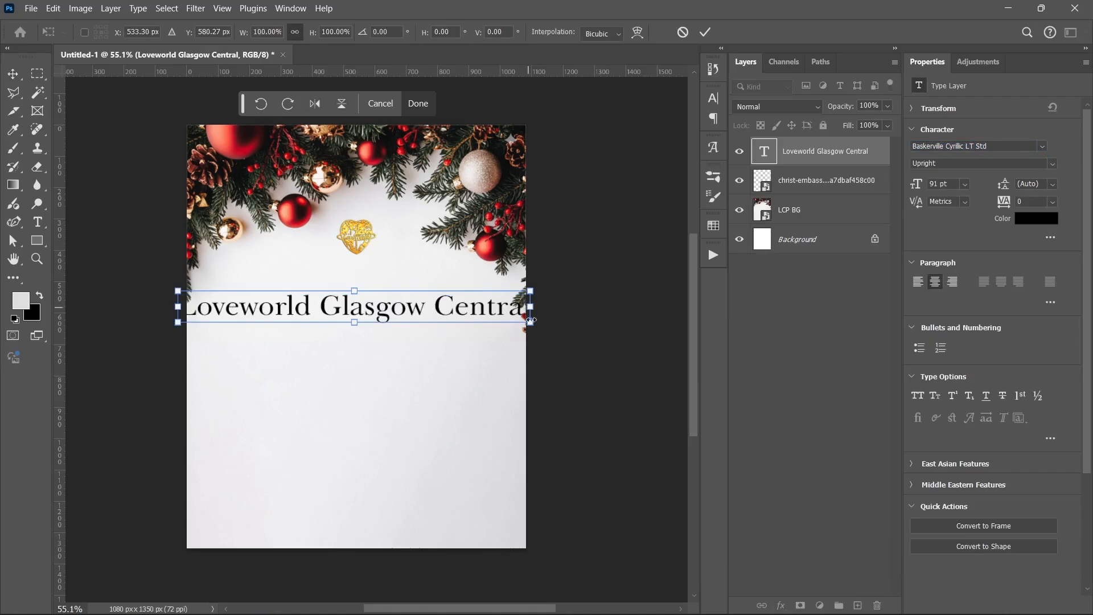
drag(527, 307, 445, 307)
key(Return)
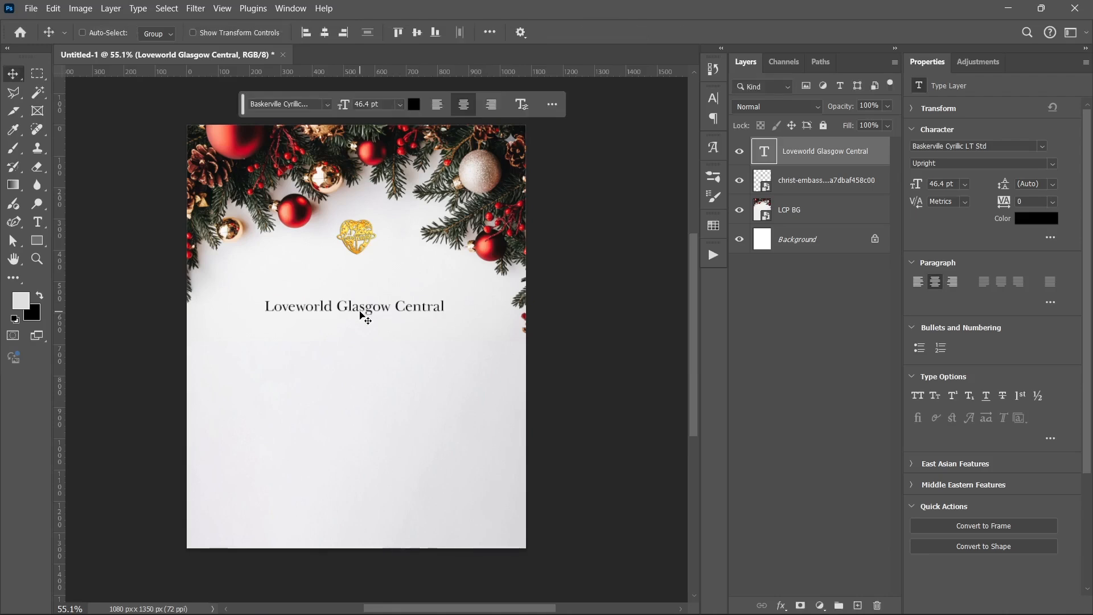
drag(364, 281, 363, 244)
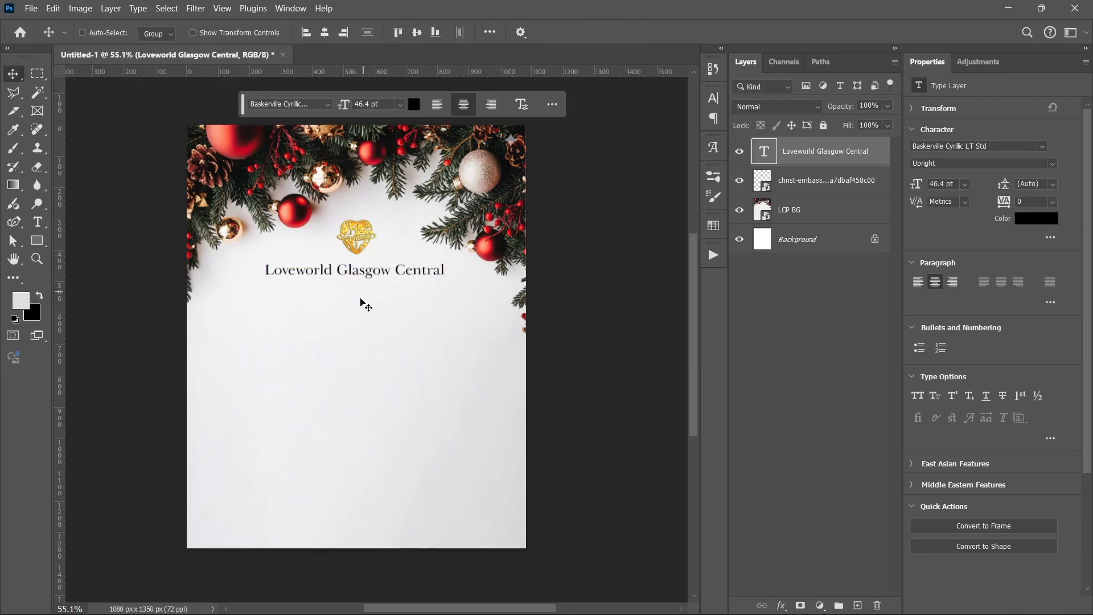
key(Up)
key(Up)
key(Up)
key(Up)
key(Up)
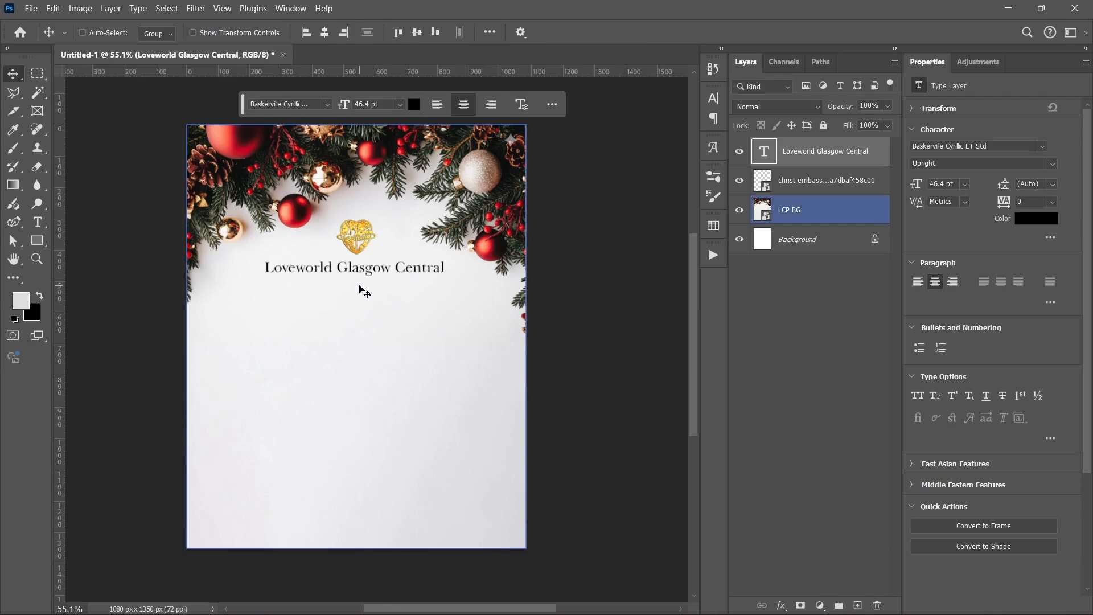
Copy "Presents" from the Loveworld Christmas Party text file into a new text layer below the church name and commit it
click(38, 222)
click(562, 611)
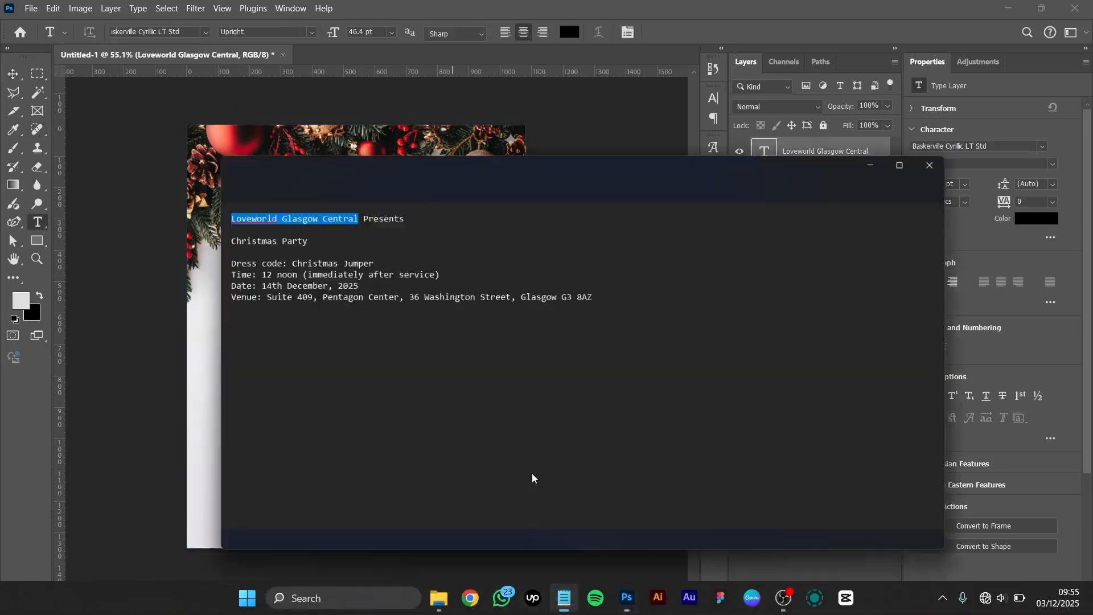
double_click(375, 179)
key(ctrl+c)
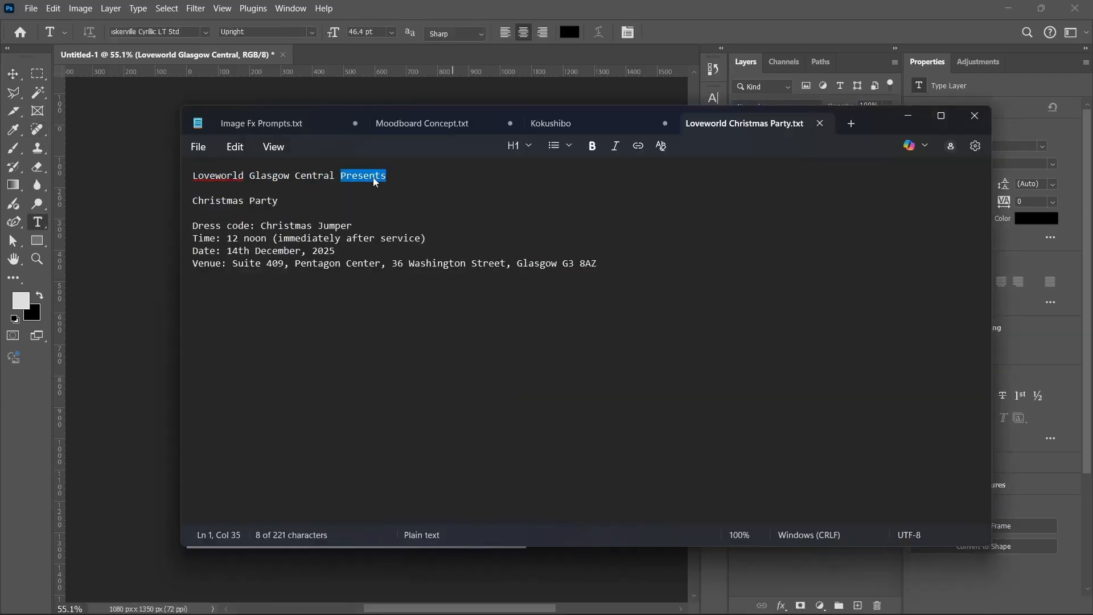
click(908, 116)
click(315, 333)
key(ctrl+v)
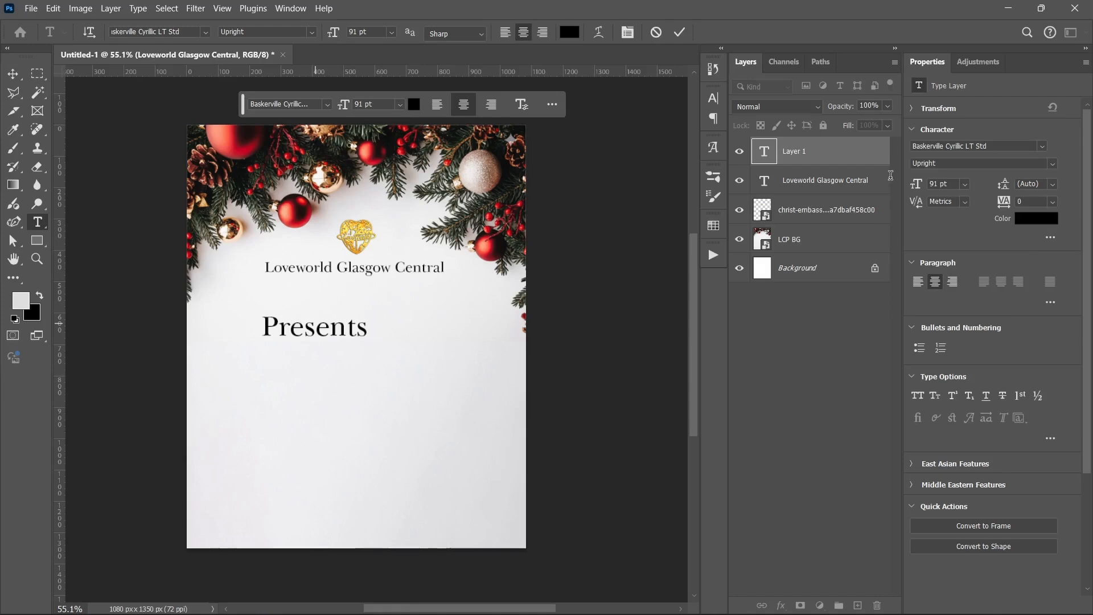
key(ctrl+Return)
Set the "Presents" text to the Last Christmas PERSONAL USE font and scale it down to about 50.77 pt
click(1044, 148)
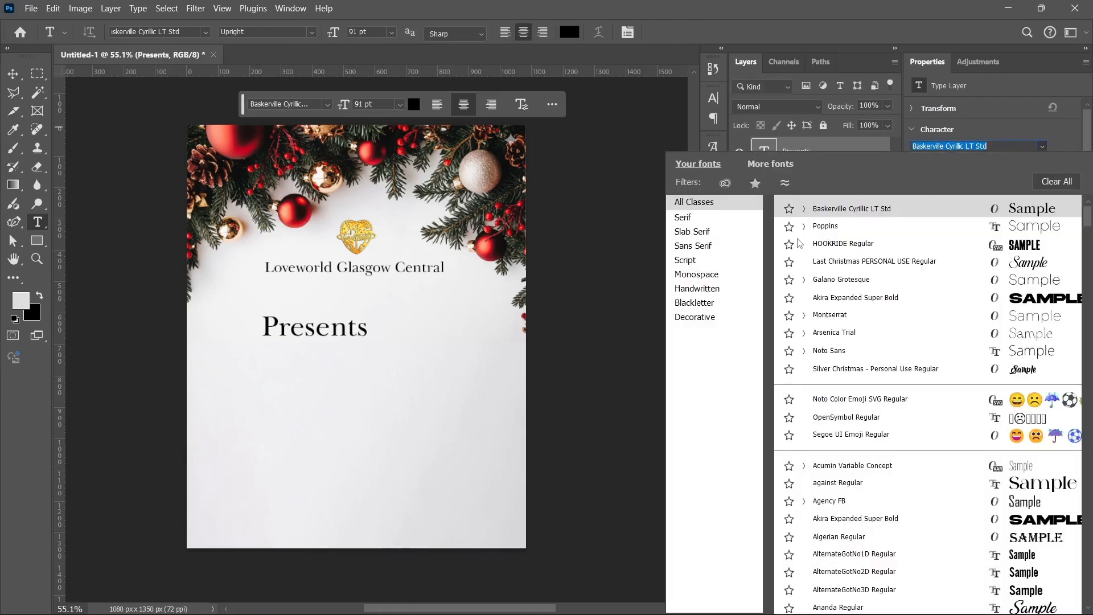
click(822, 265)
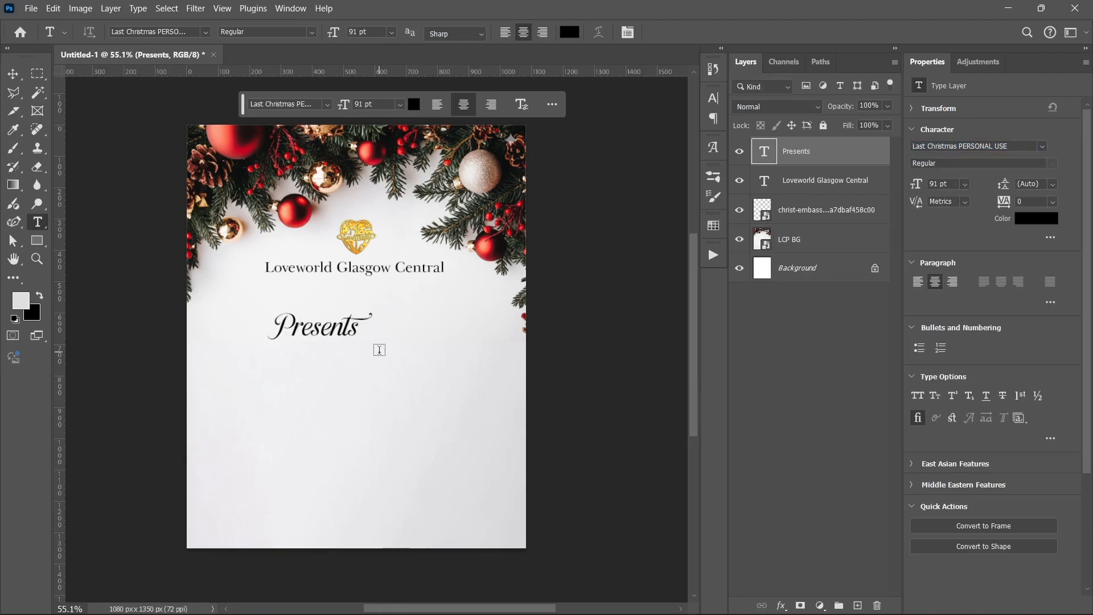
key(ctrl+t)
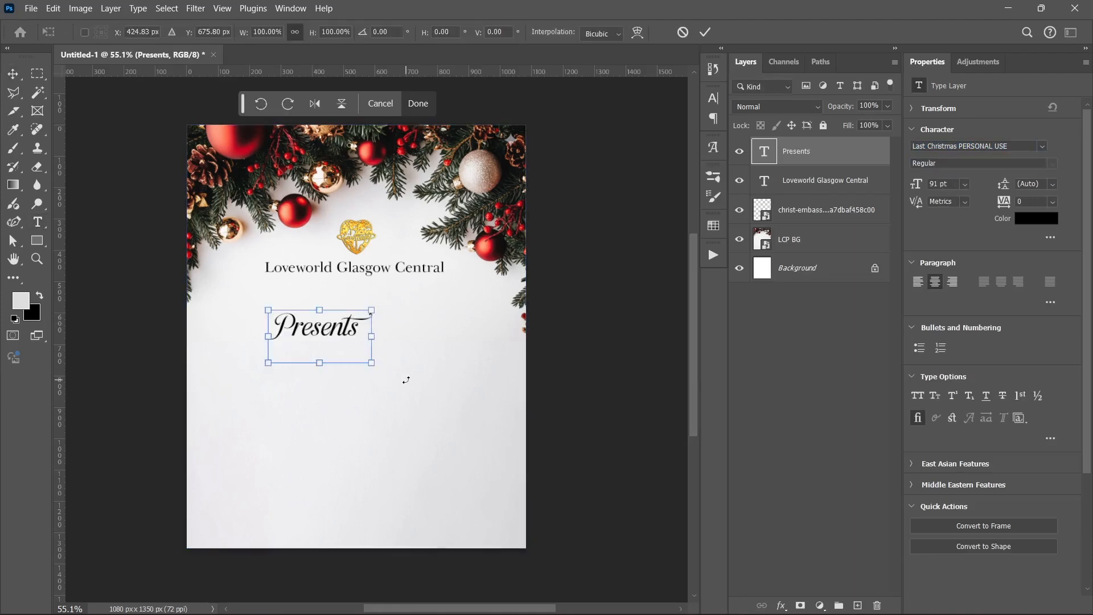
drag(262, 336, 313, 336)
click(705, 32)
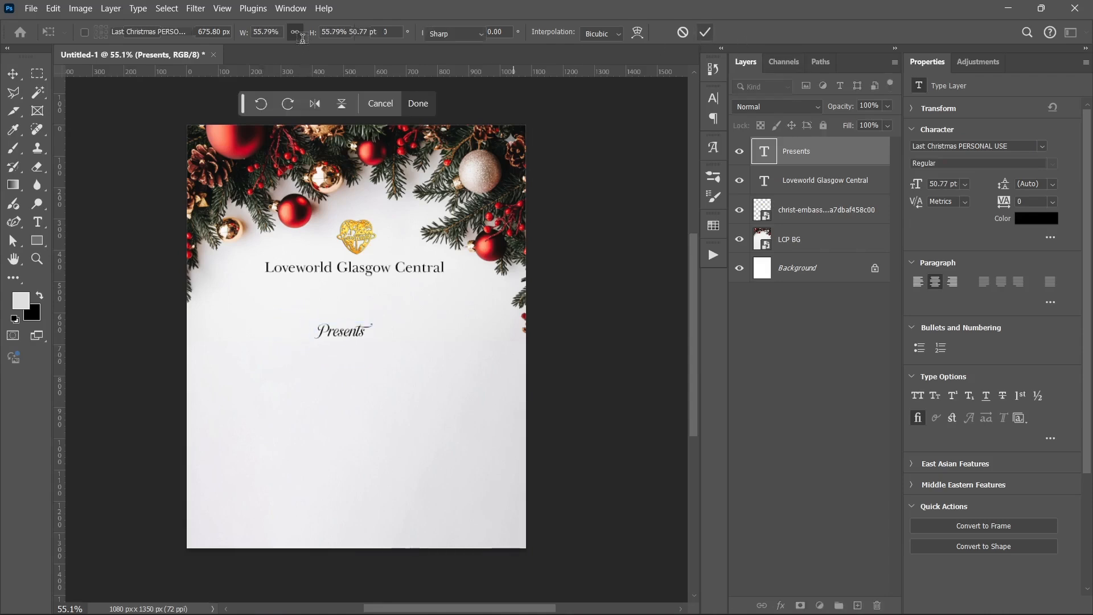
Centre "Presents" horizontally on the canvas and nudge it up to sit just beneath "Loveworld Glasgow Central"
key(v)
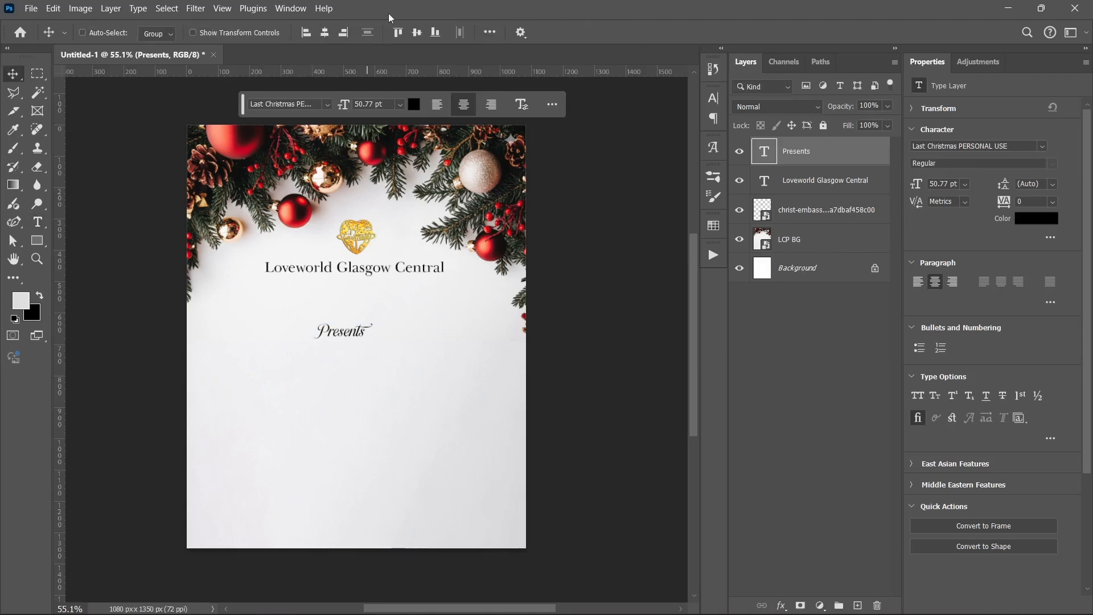
key(shift+Up)
key(shift+Up)
key(shift+Up)
key(shift+Up)
key(shift+Up)
key(shift+Up)
key(shift+Up)
key(shift+Up)
key(shift+Up)
key(shift+Up)
key(shift+Up)
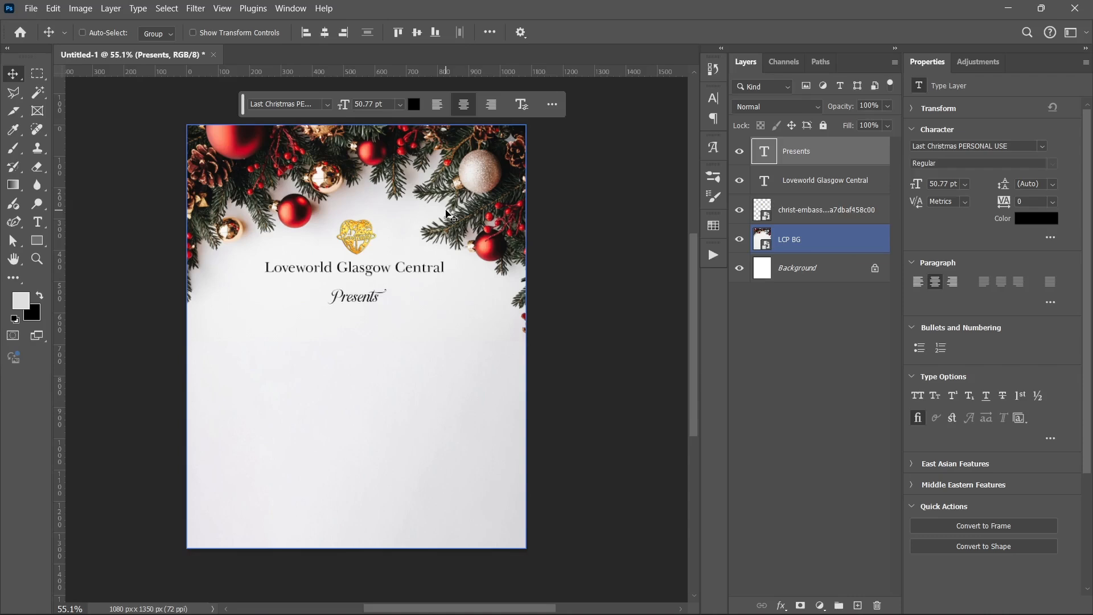
key(Up)
key(Up)
key(Up)
key(Up)
key(Up)
key(Up)
key(Up)
key(Up)
key(Up)
key(Up)
key(Up)
key(Up)
key(Up)
key(Up)
key(Up)
key(Up)
key(Up)
key(Up)
key(Up)
key(Up)
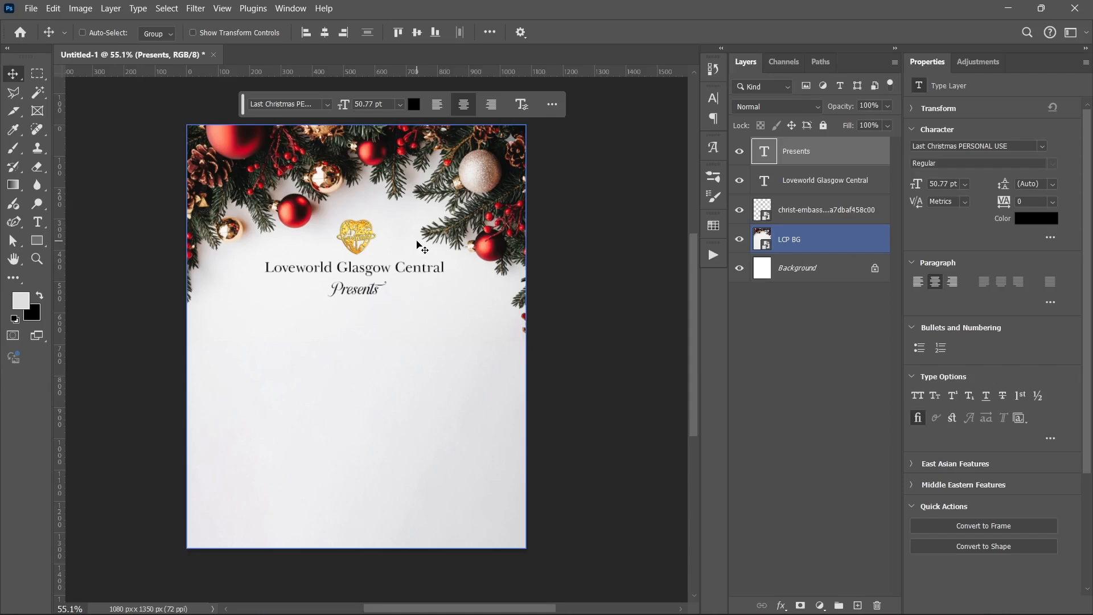
Copy "Christmas" from the text file into a new text layer in the middle of the flyer and commit it
click(38, 222)
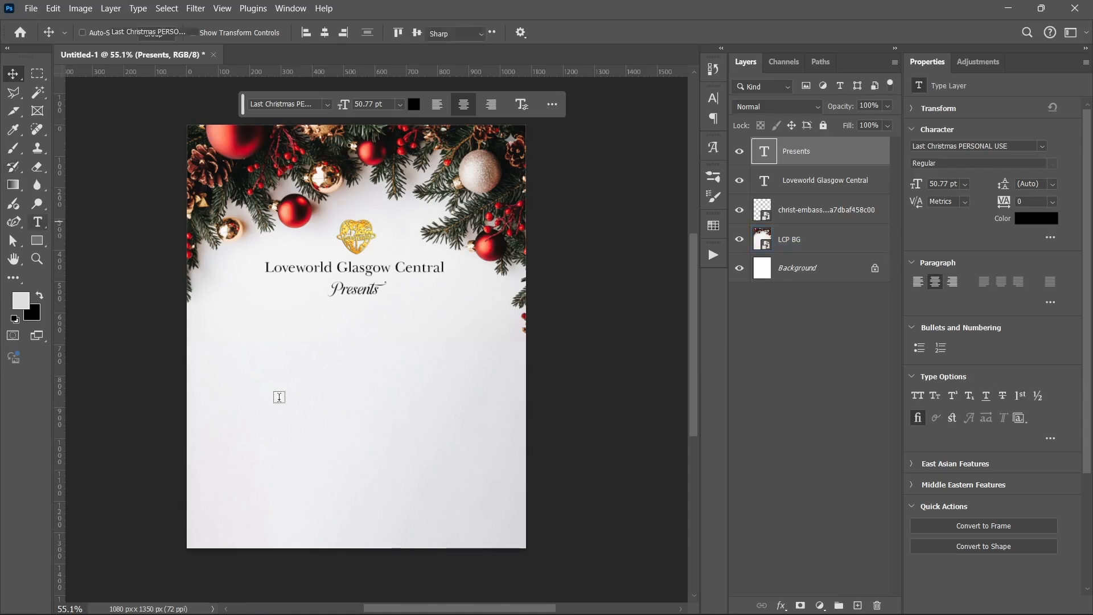
click(564, 601)
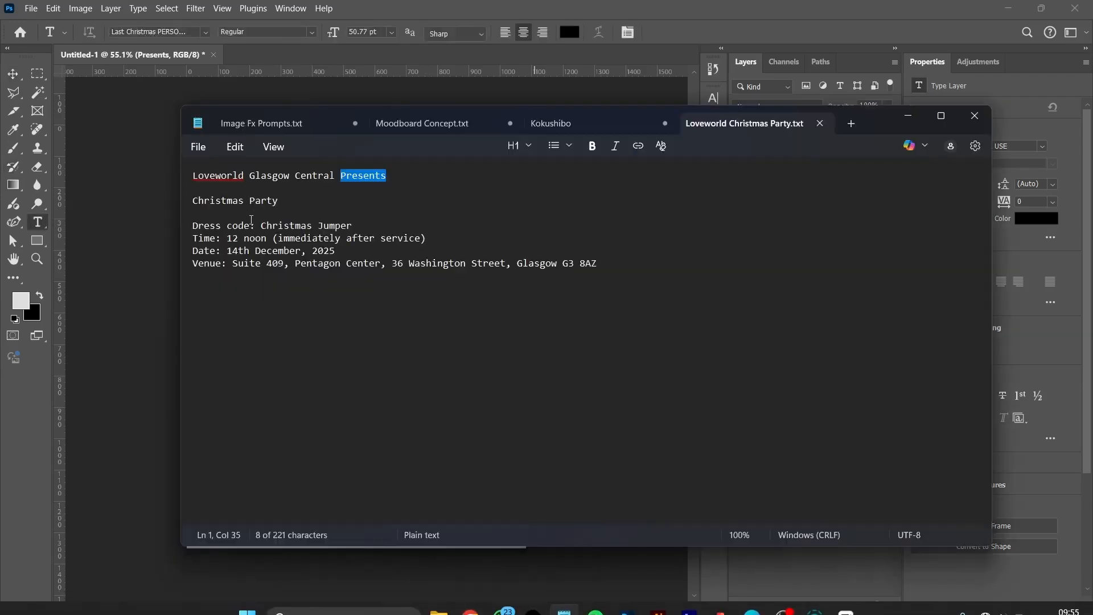
click(235, 200)
double_click(235, 200)
key(ctrl+c)
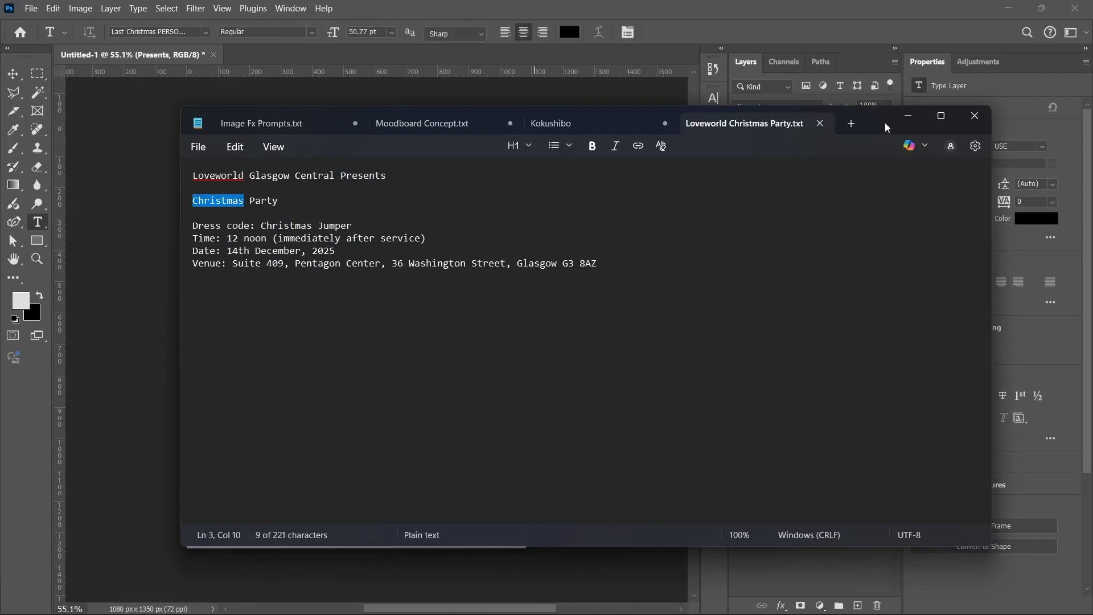
click(908, 116)
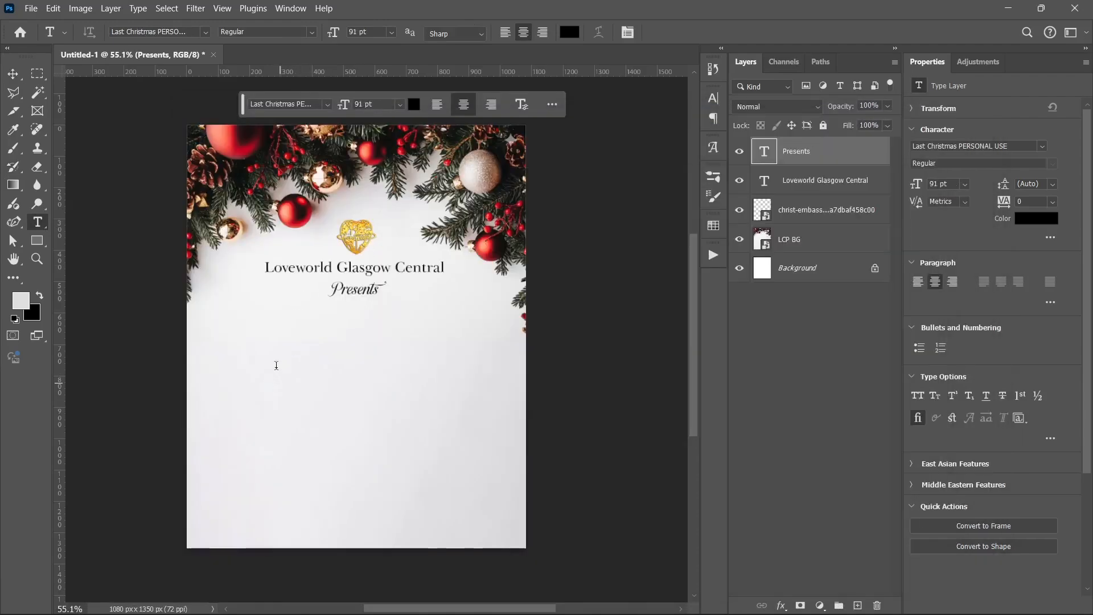
click(279, 381)
key(ctrl+v)
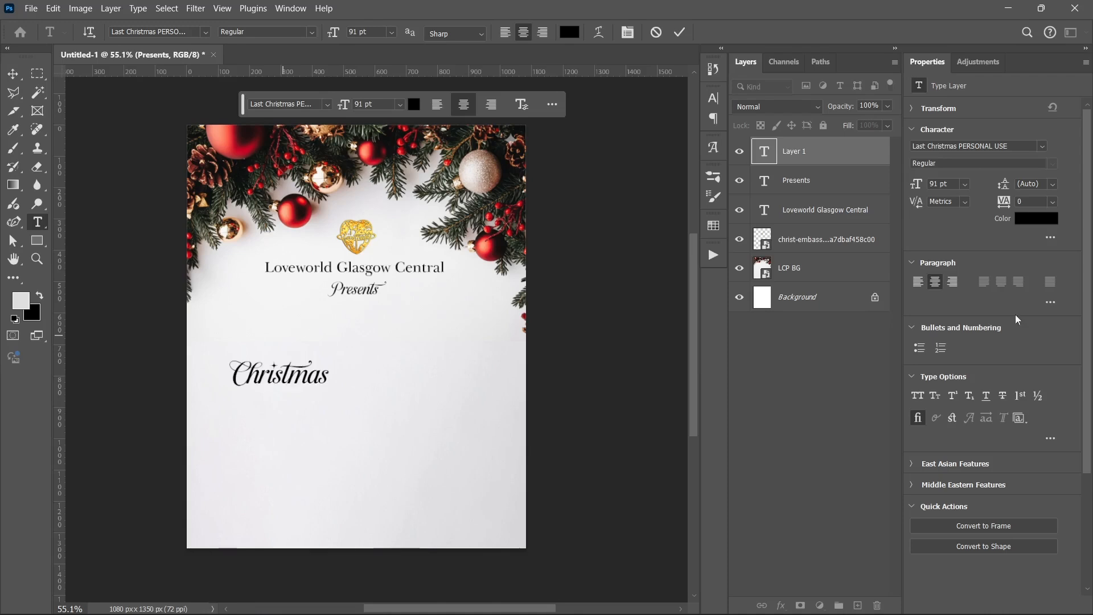
key(ctrl+Return)
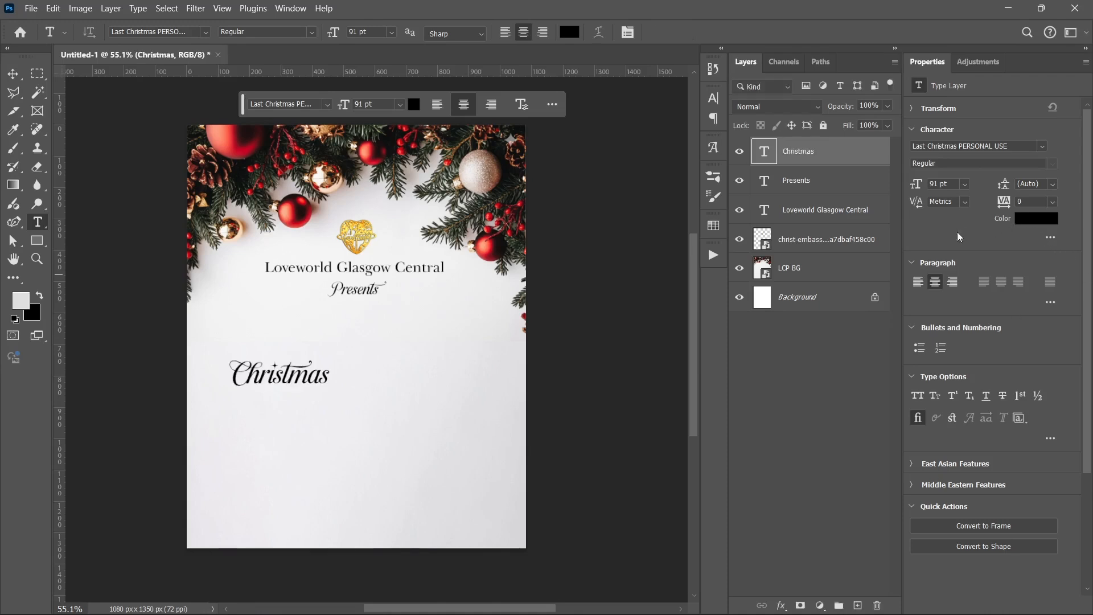
Colour the "Christmas" text red, sampling a red bauble in the background and adjusting the shade to #b9071d
click(1036, 219)
click(297, 208)
click(300, 210)
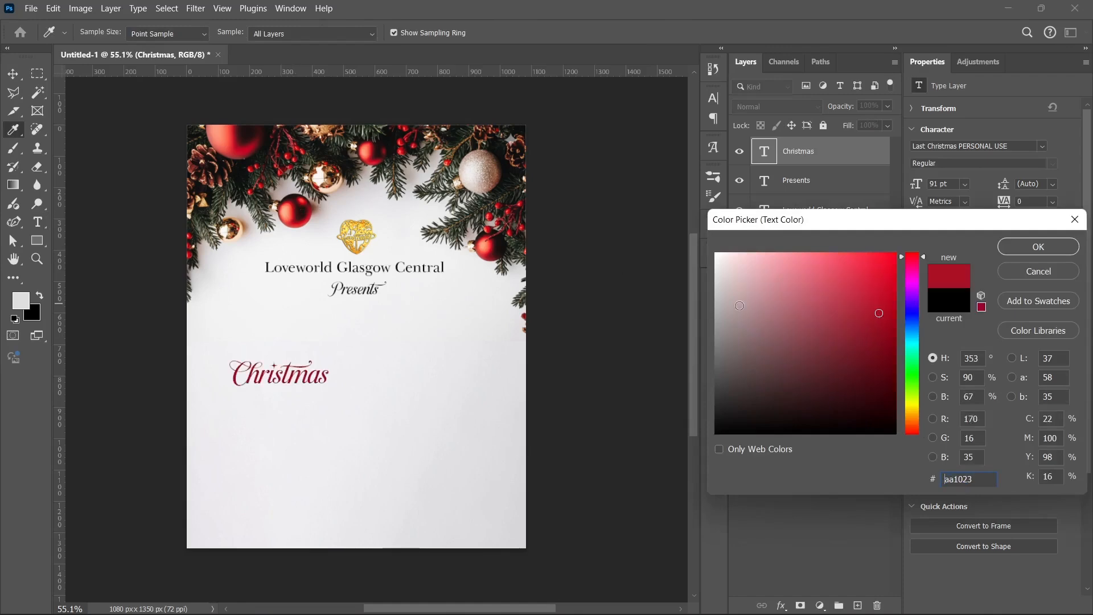
click(889, 302)
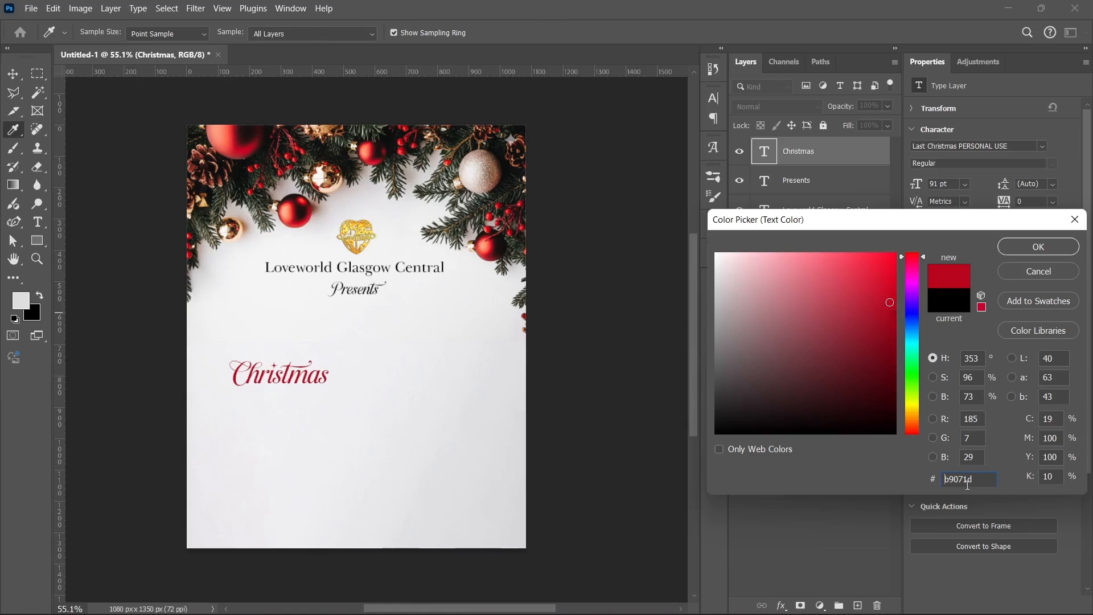
click(1027, 246)
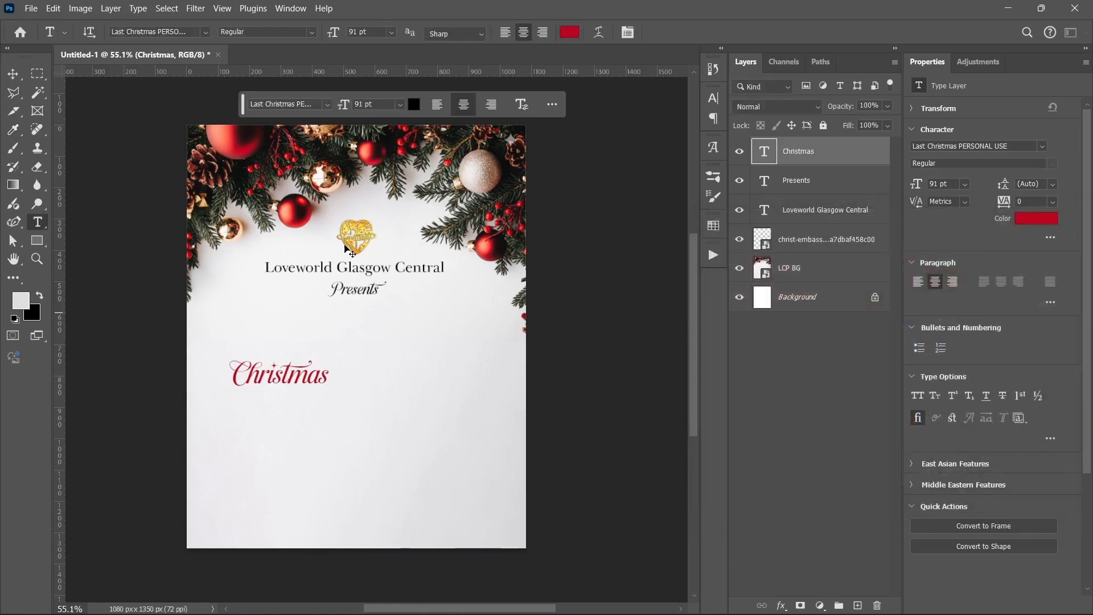
Centre "Christmas" horizontally, enlarge it to about 194.95 pt and position it just beneath "Presents"
click(325, 36)
key(ctrl+t)
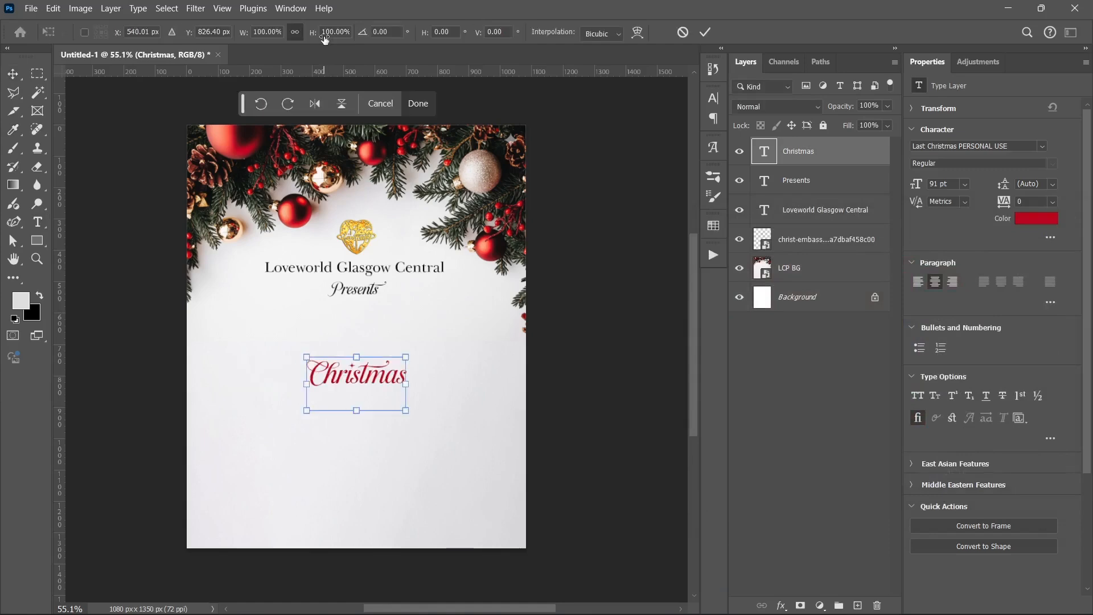
drag(355, 360, 359, 294)
click(704, 33)
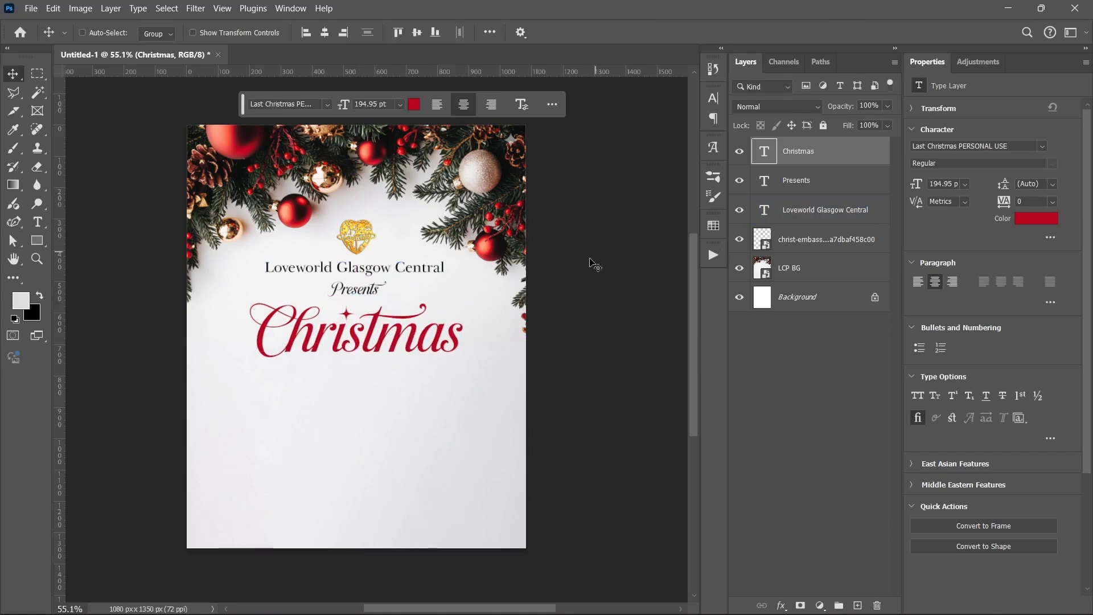
Place the Christmas tree image from the LCP Assets folder into the flyer
click(439, 598)
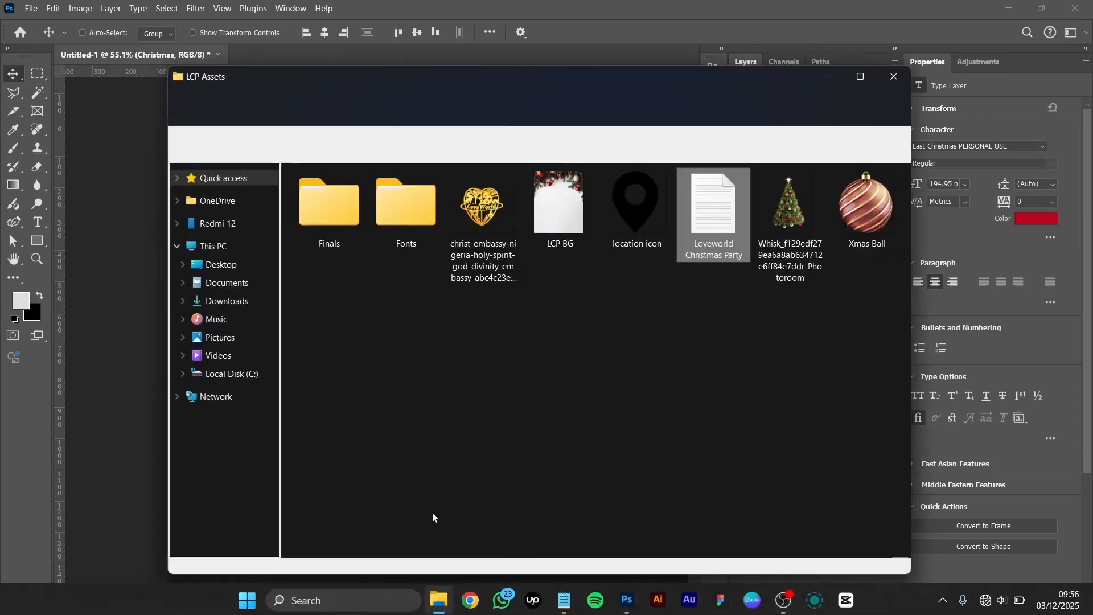
click(776, 227)
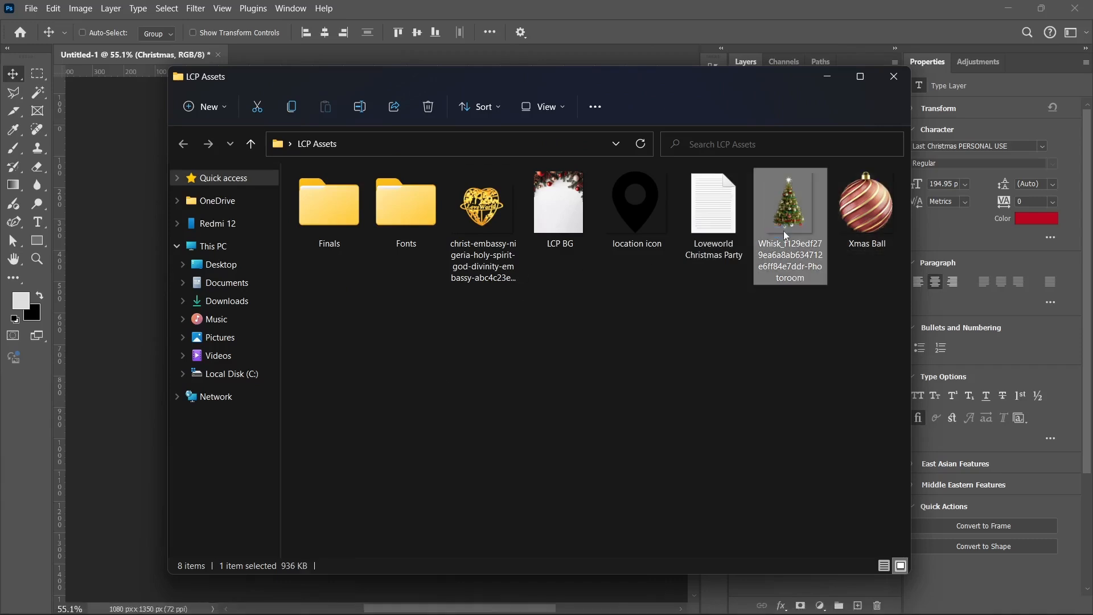
drag(788, 227, 112, 410)
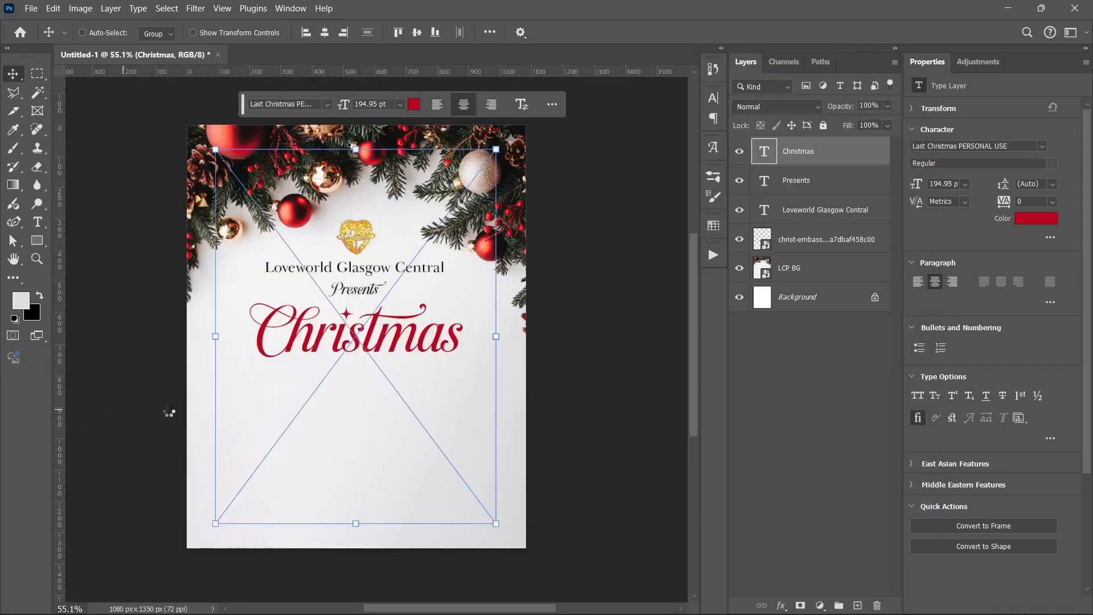
Scale the tree to about 94.70% and place it centred at the flyer's lower edge, its star overlapping "Christmas", at X 242, Y 630 px
drag(359, 398, 360, 553)
scroll(358, 581, down, 3)
drag(333, 429, 334, 444)
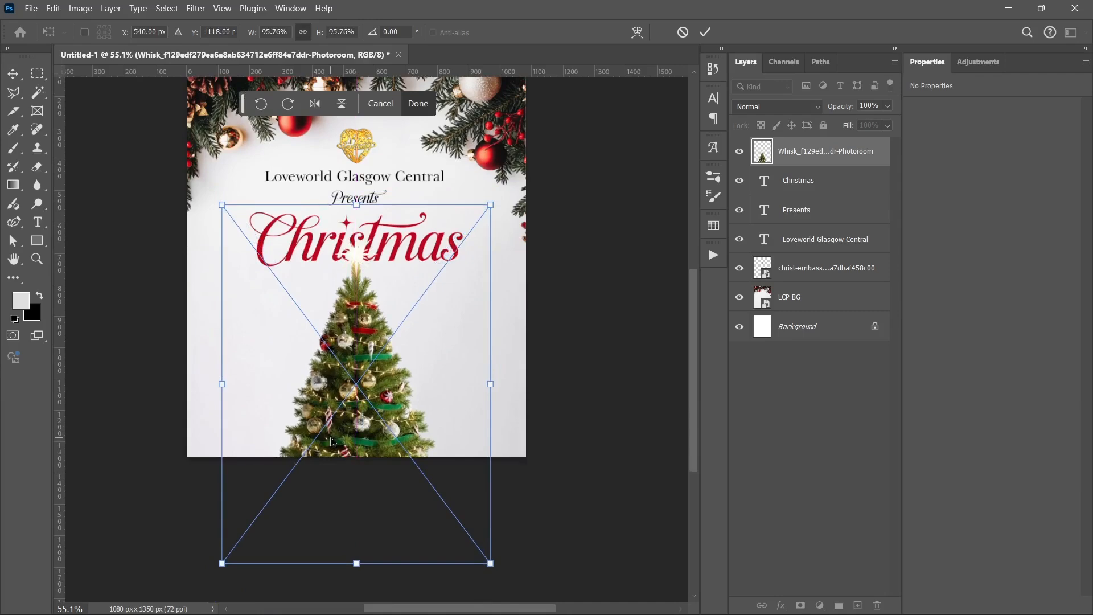
drag(371, 568, 363, 559)
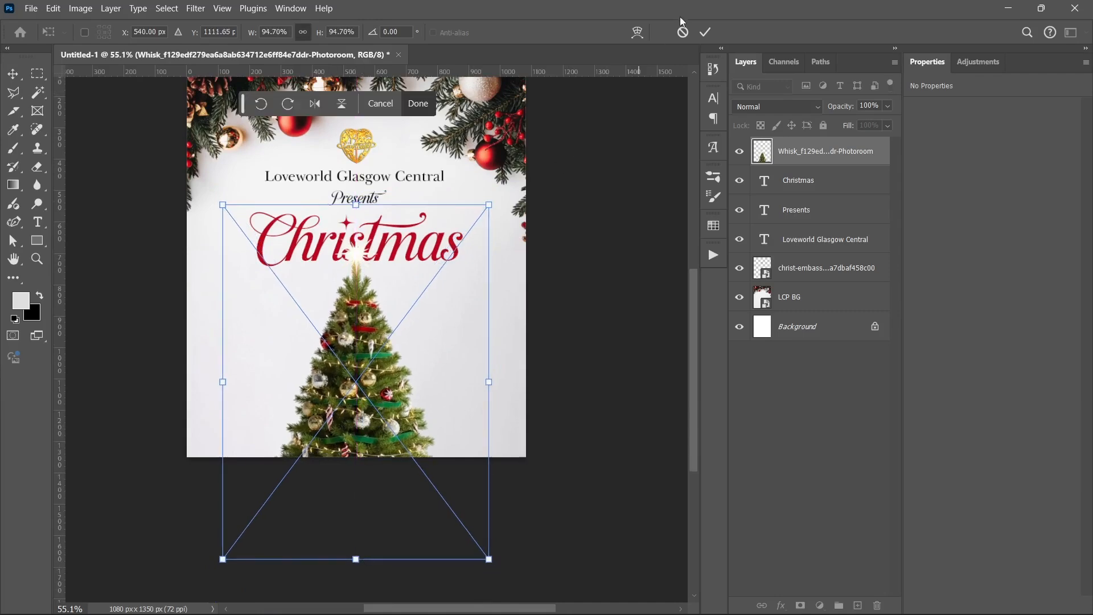
click(705, 32)
scroll(320, 387, up, 1)
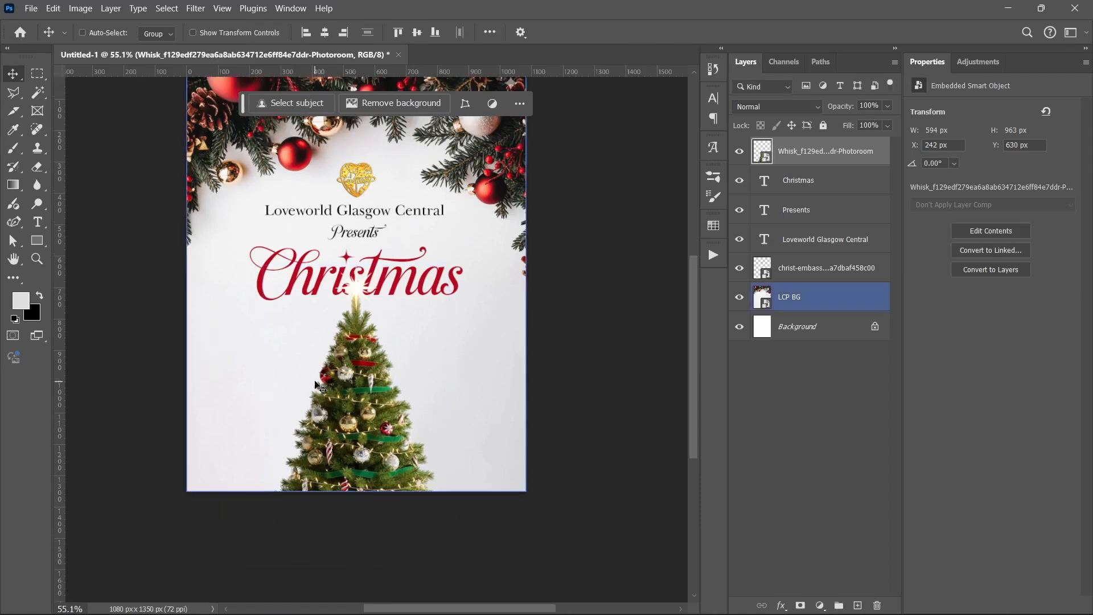
click(828, 194)
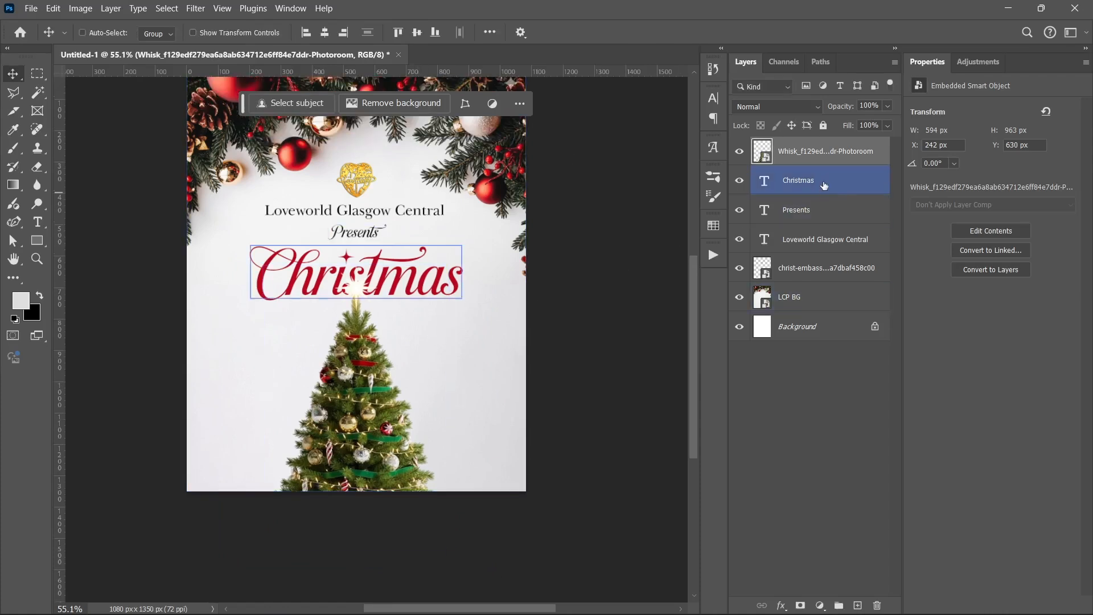
Duplicate the "Christmas" text below and to the right of the original, and change the copy's wording to "Party"
click(824, 185)
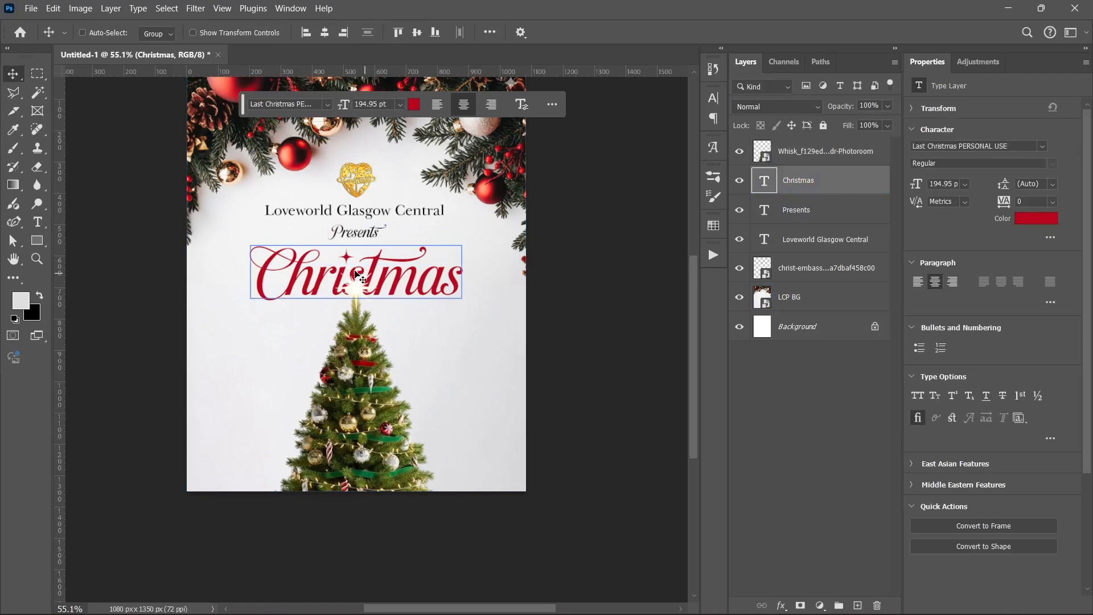
drag(400, 291, 437, 341)
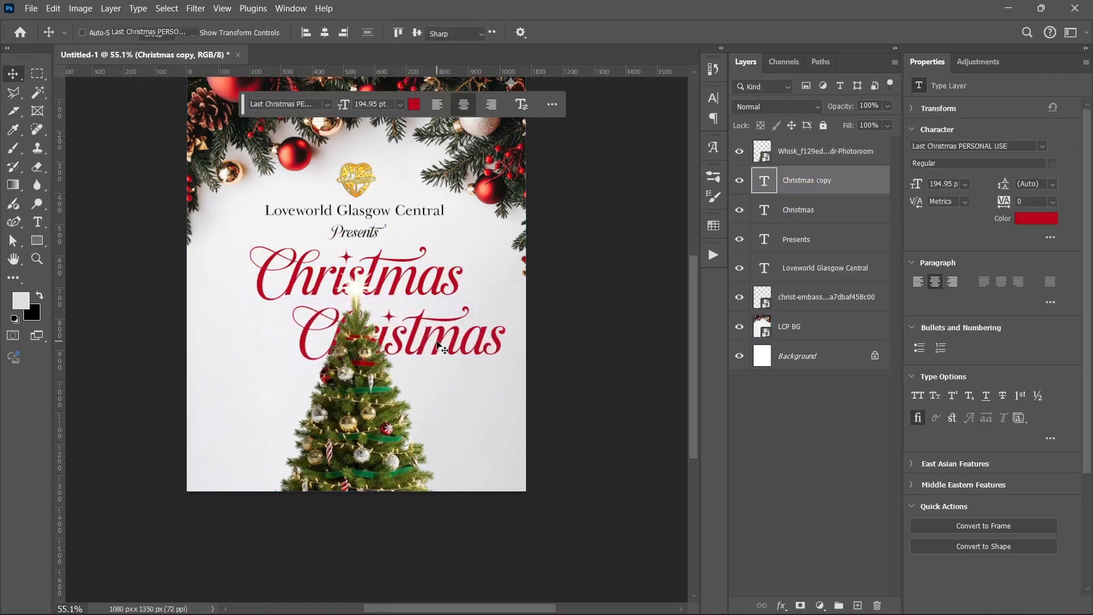
double_click(437, 340)
text(Party)
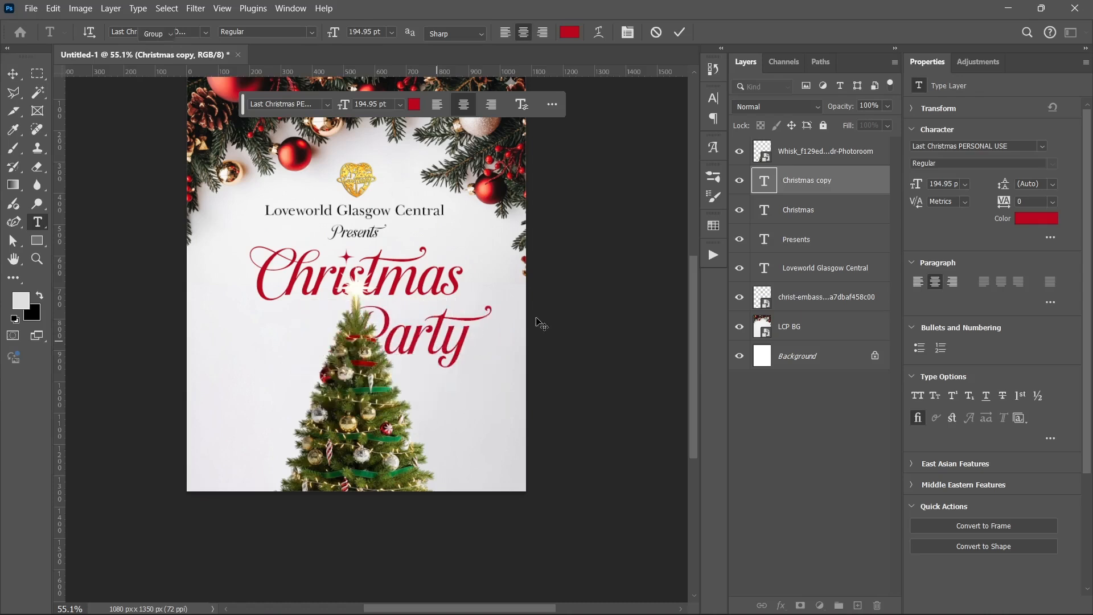
click(571, 308)
Colour the "Party" text green, sampling the Christmas tree and adjusting the shade to #4b5d03
scroll(440, 350, up, 1)
click(1035, 219)
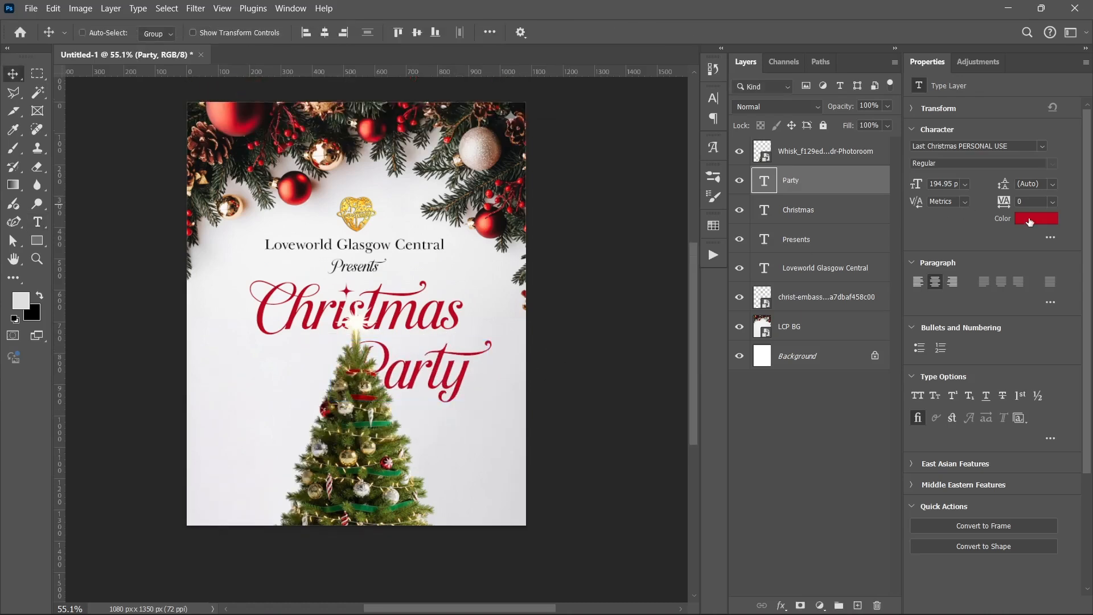
click(379, 414)
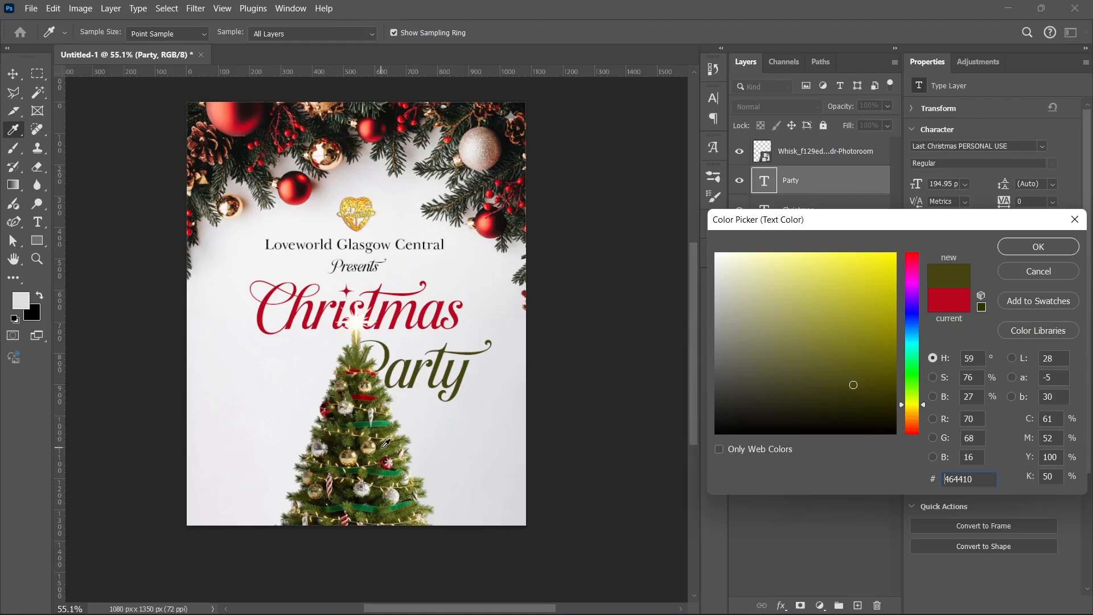
click(385, 443)
click(890, 367)
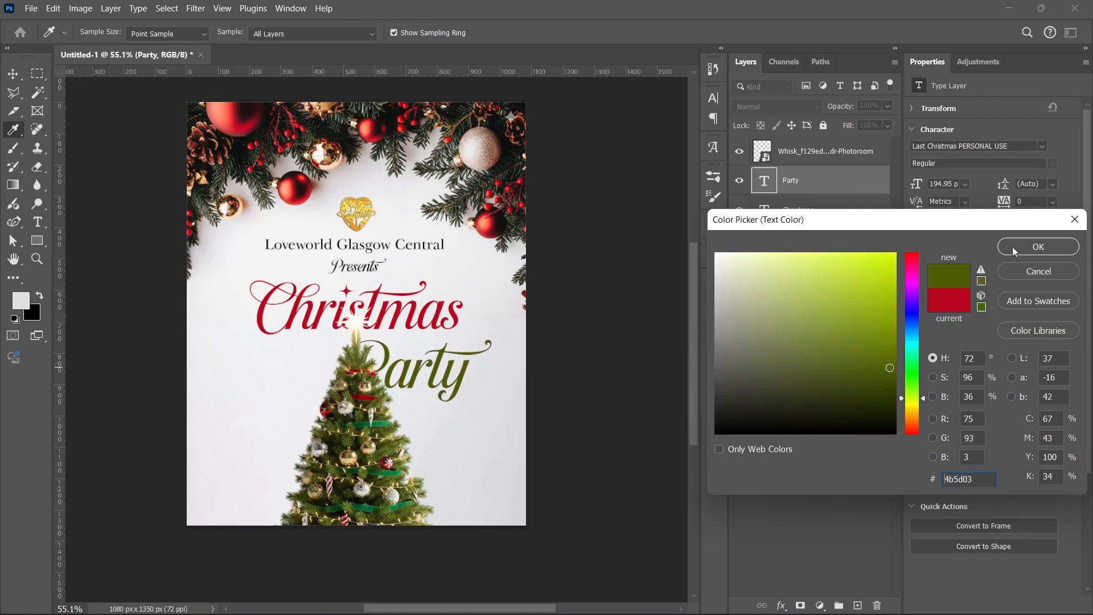
click(1014, 251)
Move "Party" slightly up and to the right beneath "Christmas", and shift its hue to a purer green, #2b5d03
key(v)
drag(430, 374, 447, 364)
click(1030, 219)
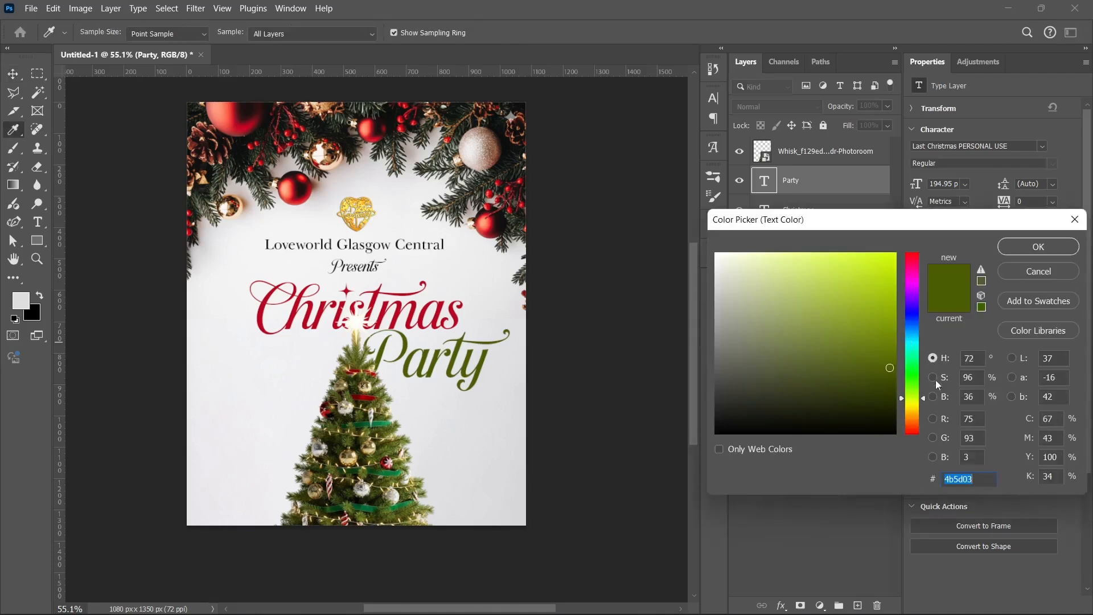
drag(923, 396, 923, 389)
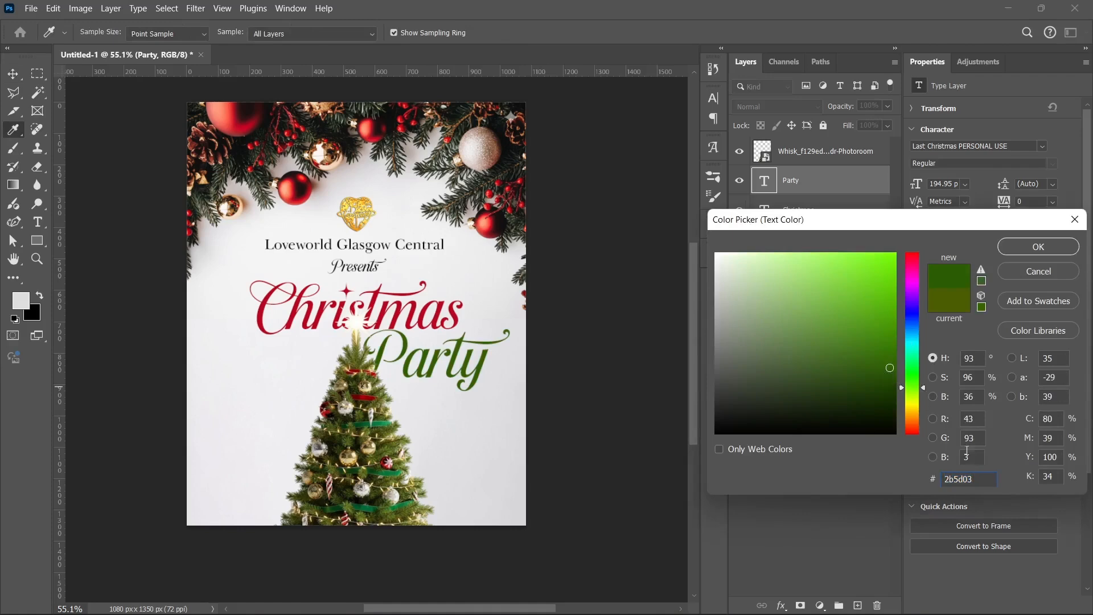
click(1038, 246)
Nudge "Party" down by small increments to fine-tune its gap below "Christmas", leaving no layer selected
key(v)
key(Down)
key(Down)
key(Down)
key(Down)
key(Down)
key(Down)
key(Down)
key(Down)
key(Down)
key(Down)
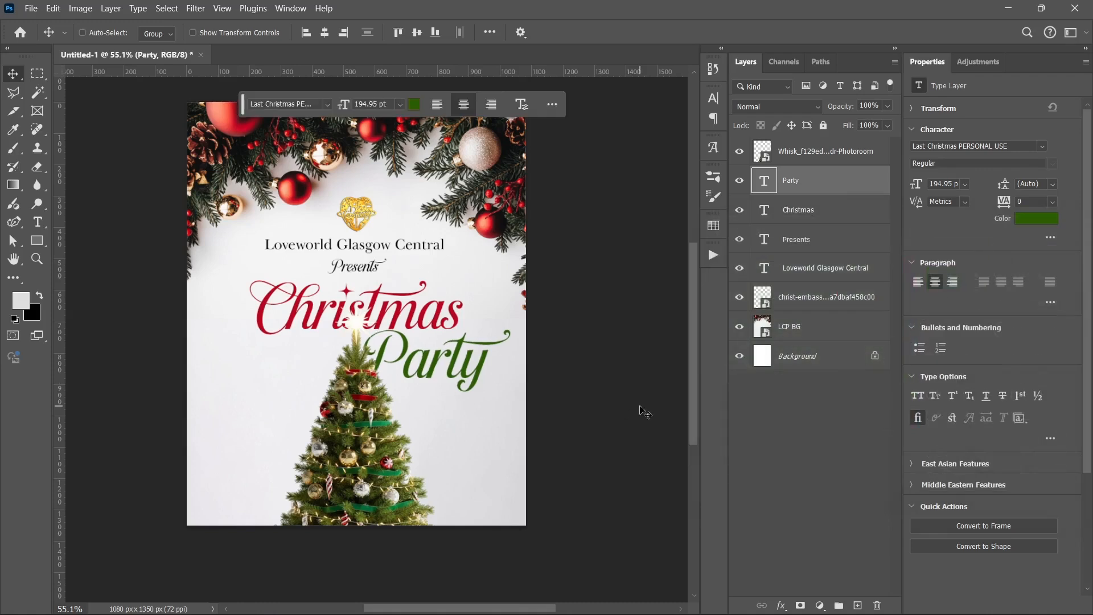
key(Down)
key(Down)
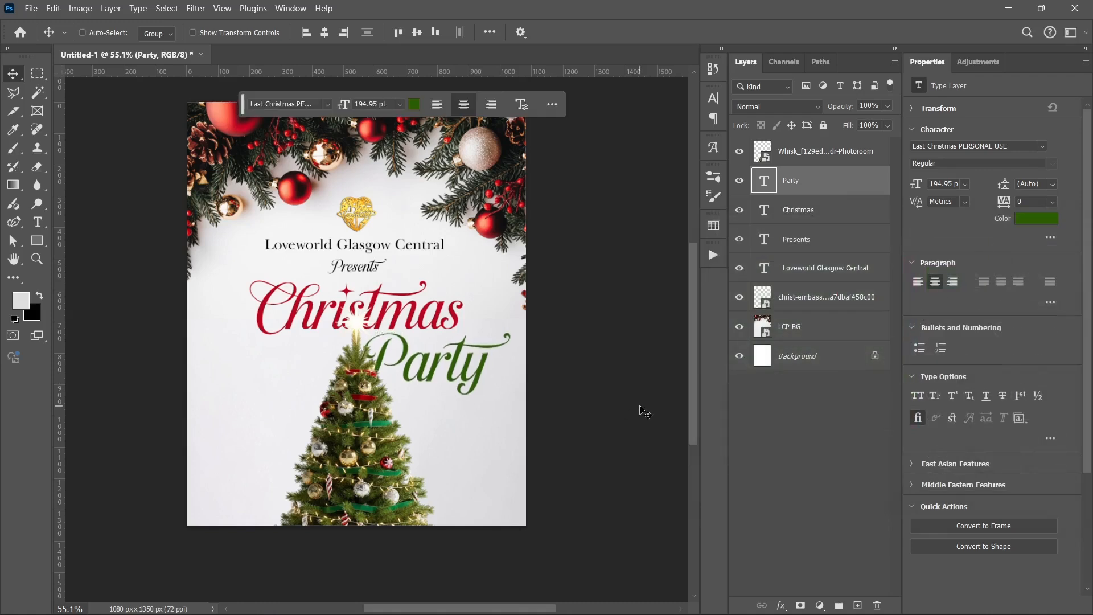
key(Down)
key(Down)
key(Down)
key(Down)
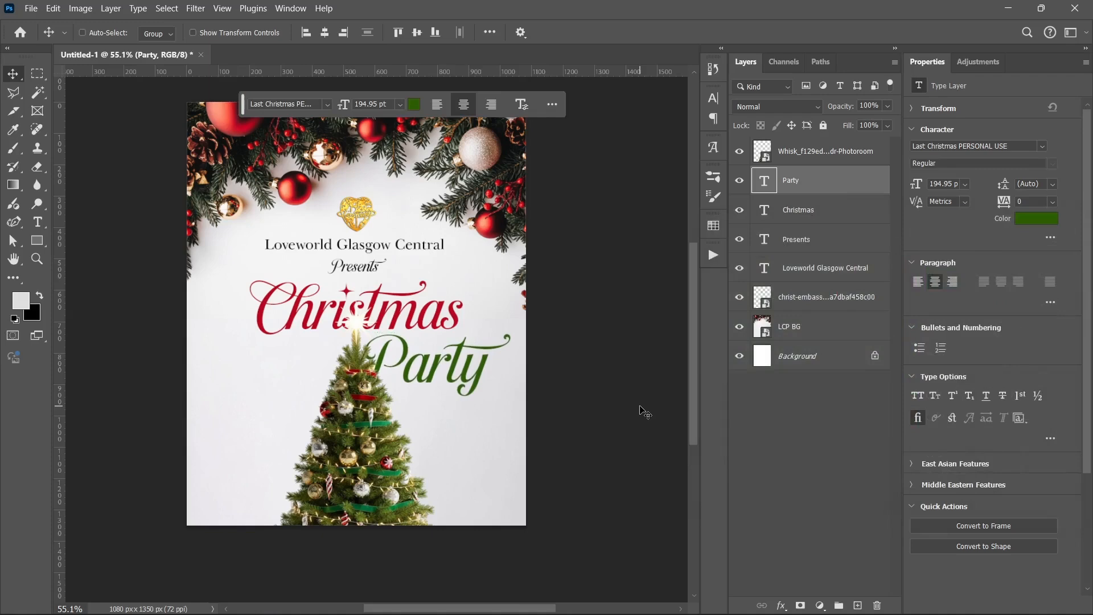
key(Down)
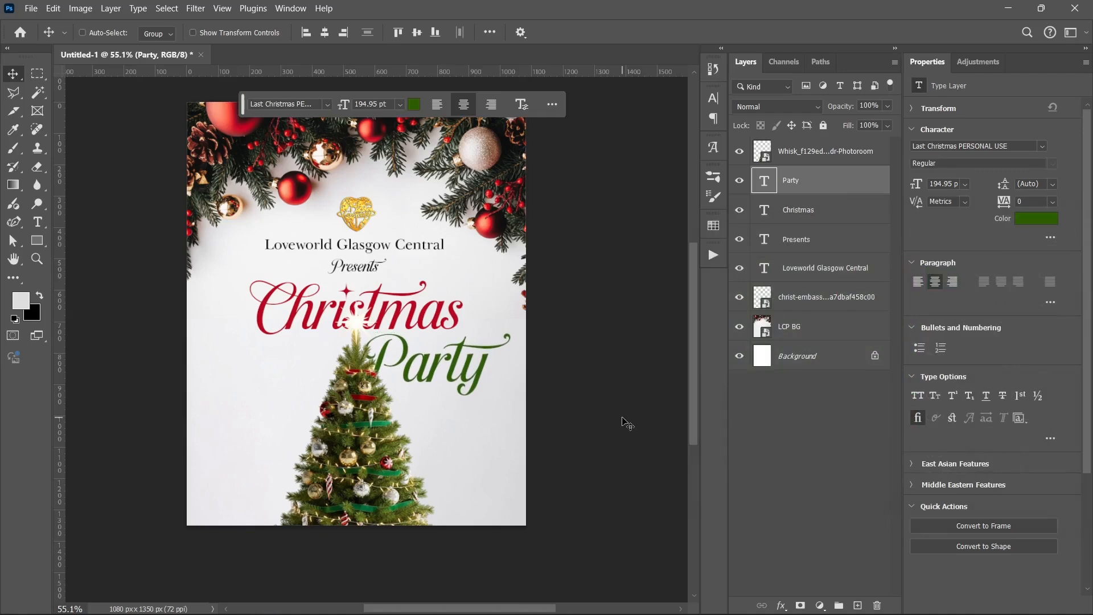
click(783, 451)
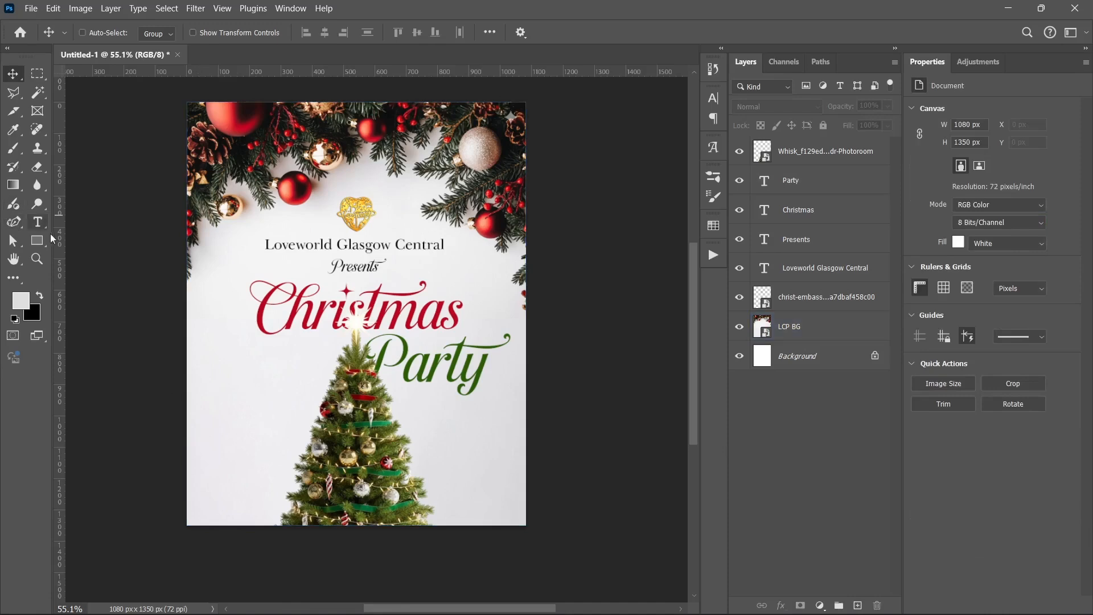
Switch to Notepad, copy "Christmas Jumper" from the dress code line of the event notes, and return to the flyer
mouse_move(518, 605)
click(564, 597)
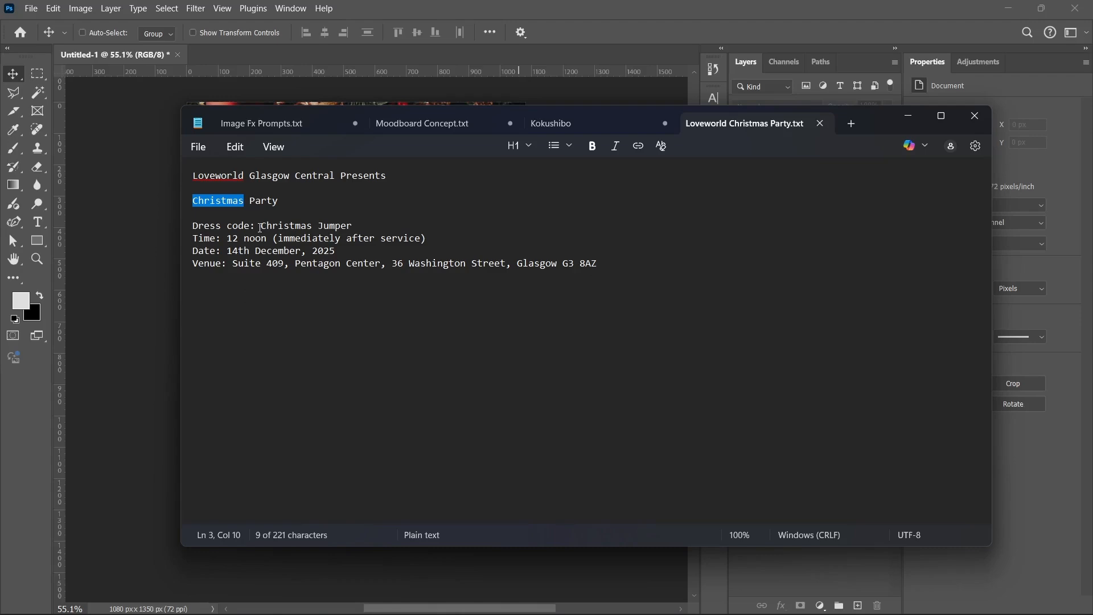
drag(261, 228, 398, 229)
key(ctrl+c)
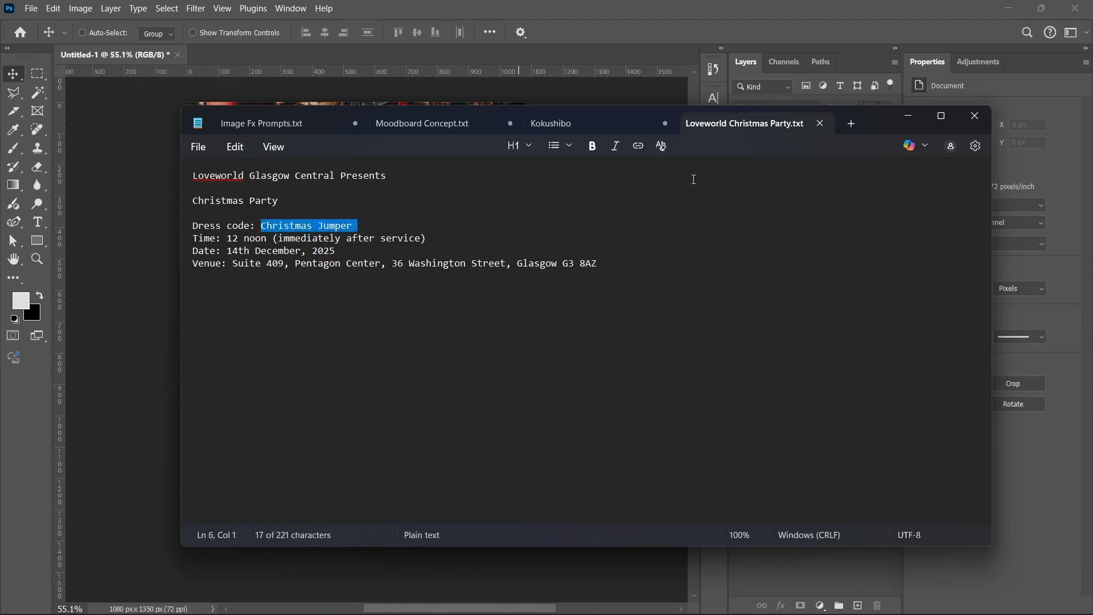
click(910, 123)
Paste "Christmas Jumper" as new text beside the tree, broken into two lines, and shift it right to fit inside the flyer
key(t)
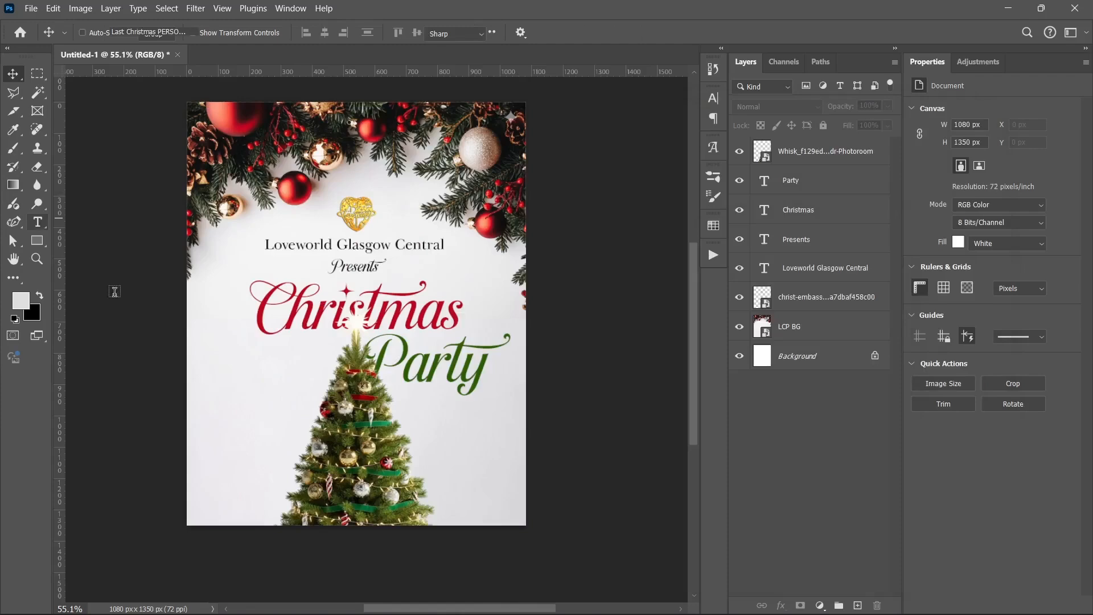
click(217, 378)
key(ctrl+v)
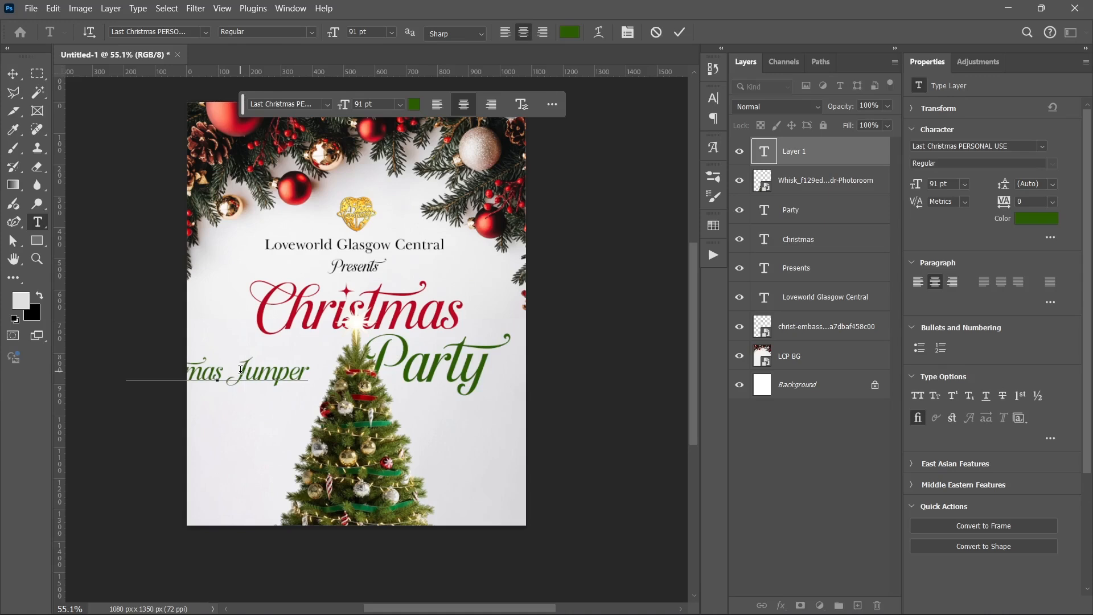
key(Return)
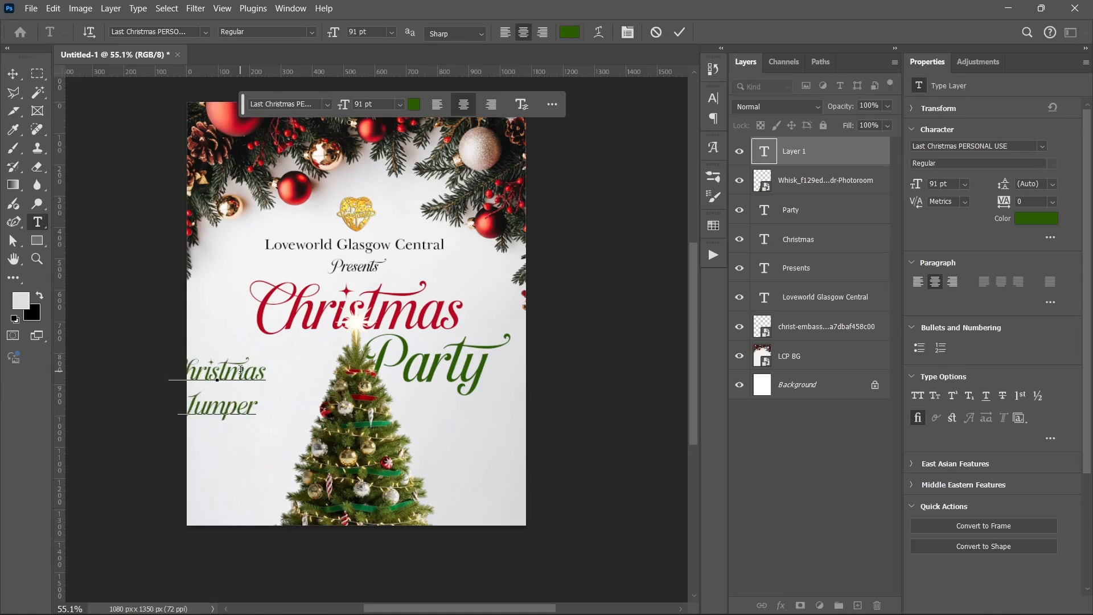
key(ctrl+Return)
key(v)
drag(223, 382, 271, 384)
Format "Christmas Jumper" in Poppins SemiBold, left-aligned and all caps, and shift it left over the tree
click(1041, 145)
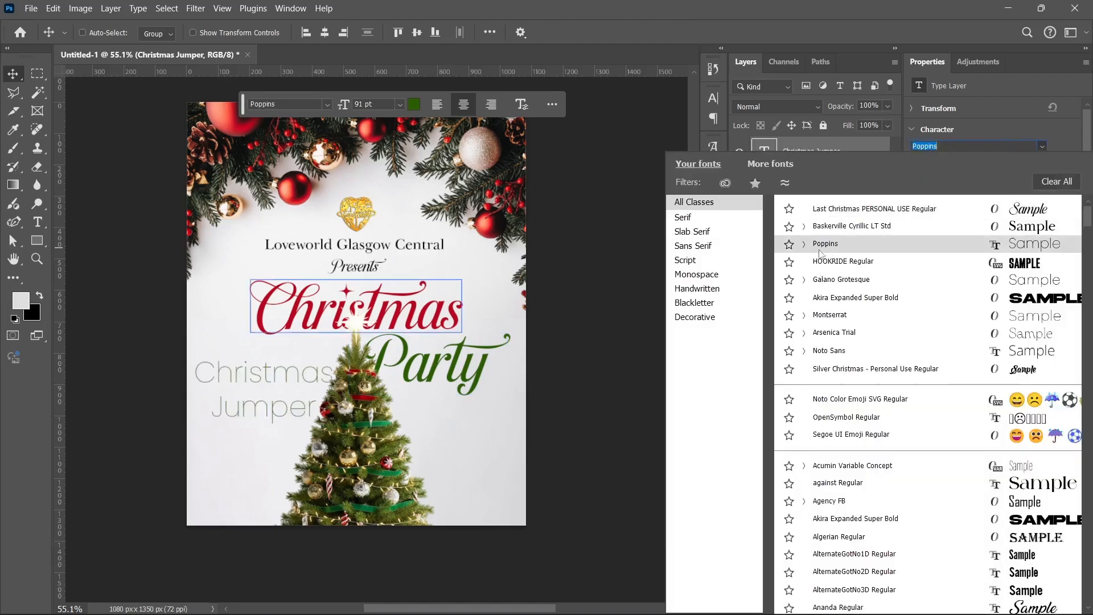
click(823, 249)
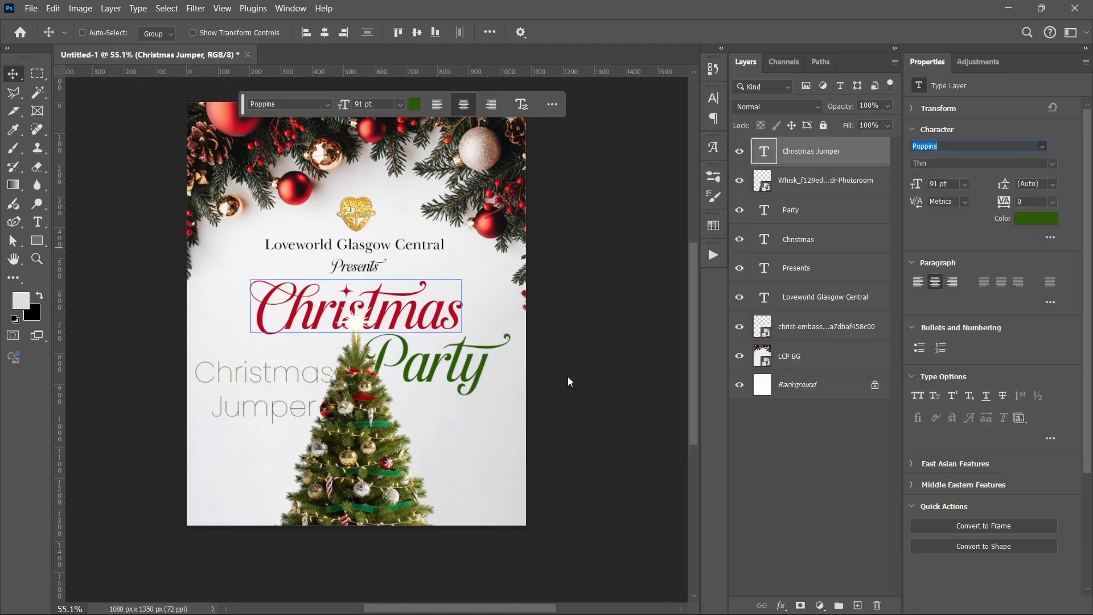
click(918, 281)
click(1031, 164)
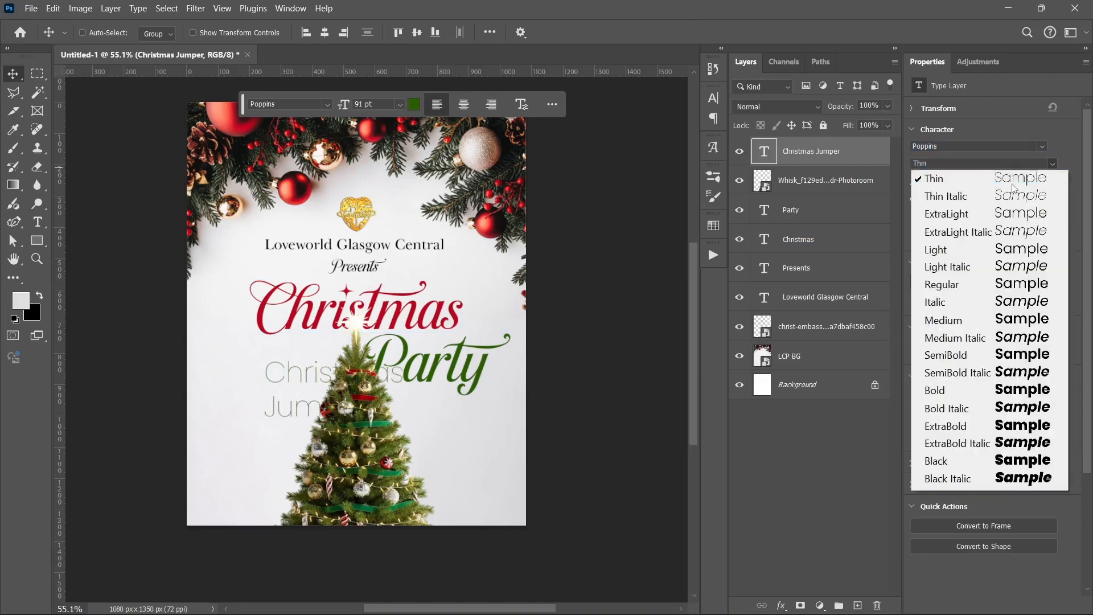
click(932, 390)
drag(300, 385, 266, 384)
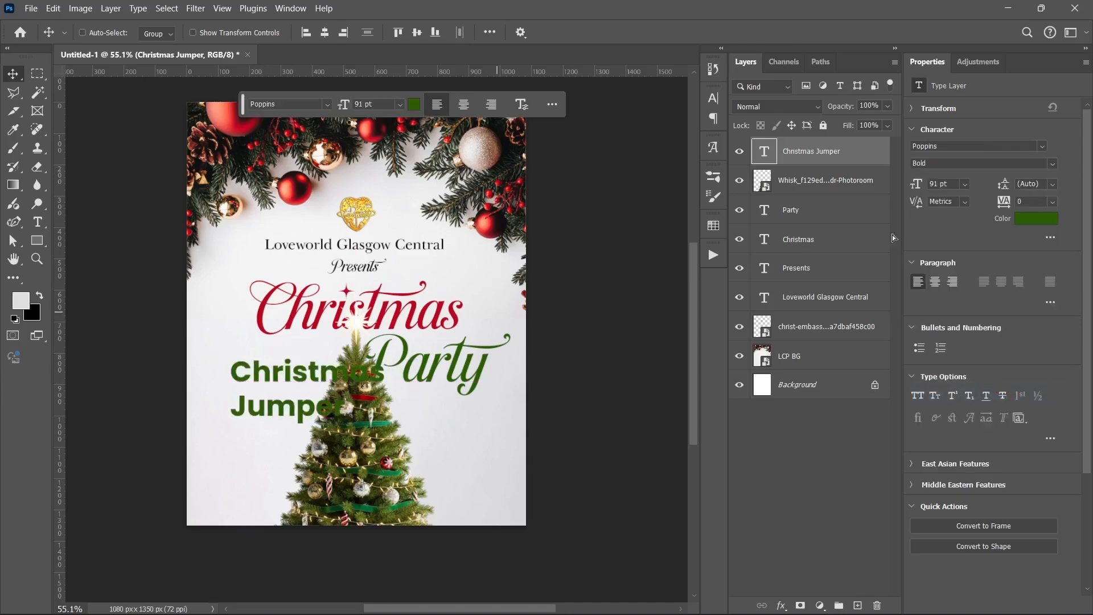
click(1054, 165)
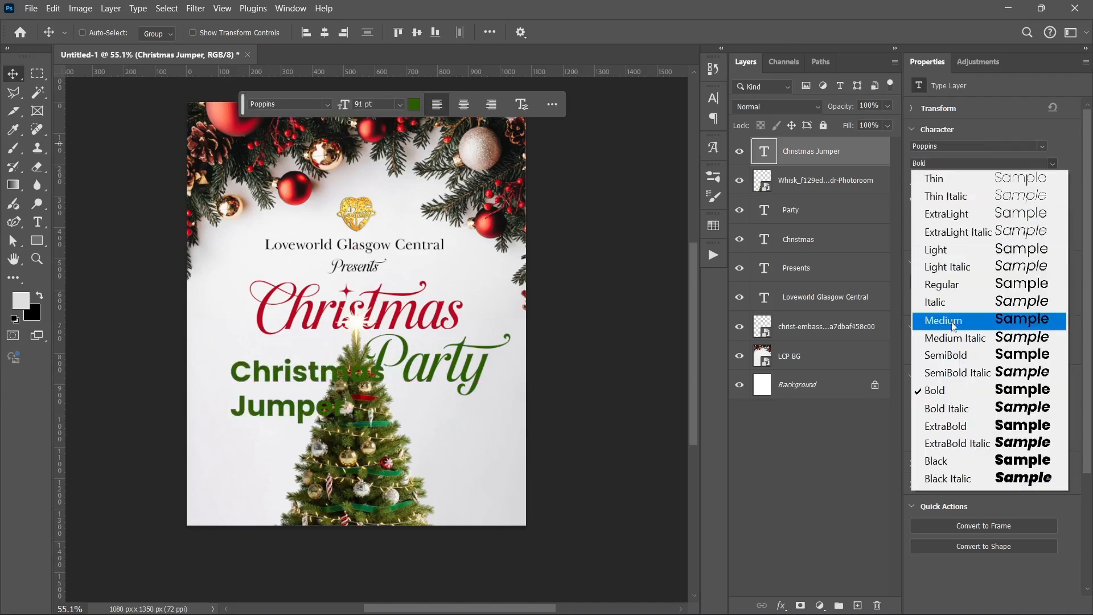
click(955, 358)
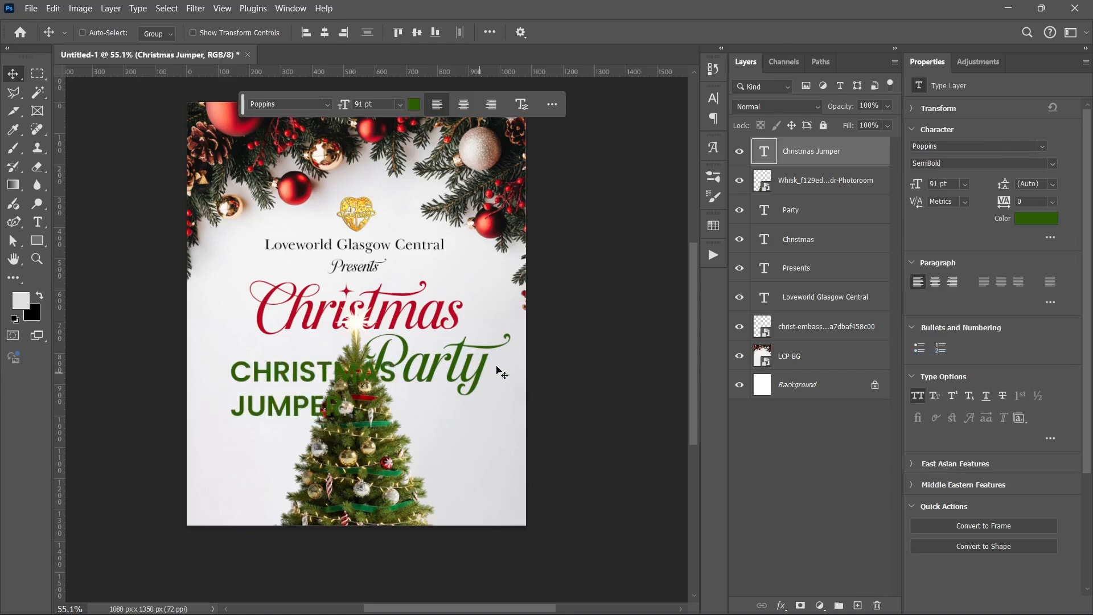
Recolour the "CHRISTMAS JUMPER" text red, sampling the colour from the "Christmas" title
click(1040, 219)
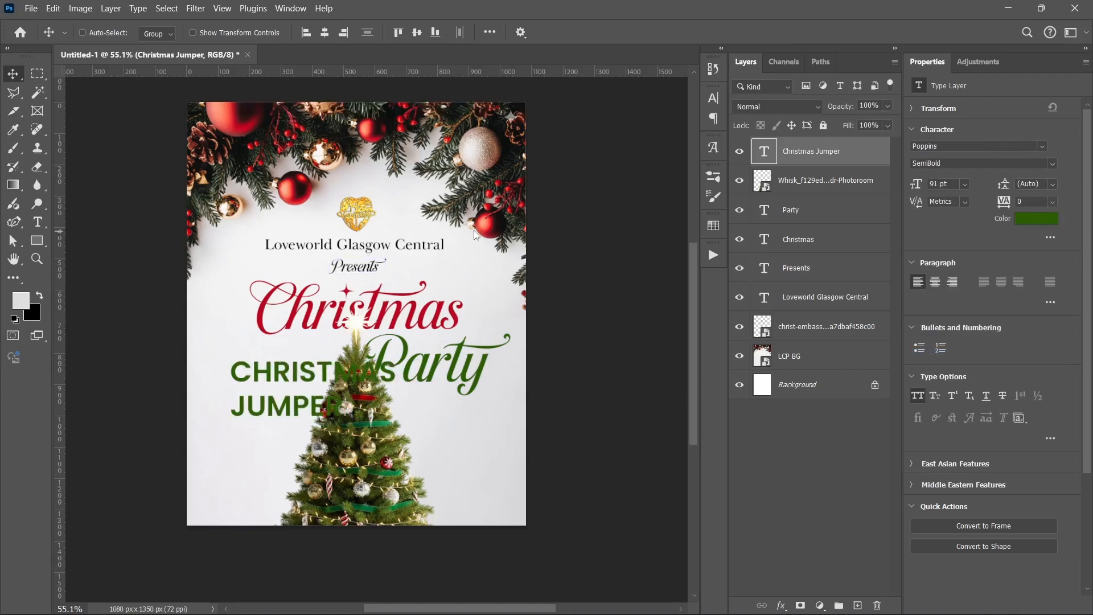
click(314, 302)
click(1029, 248)
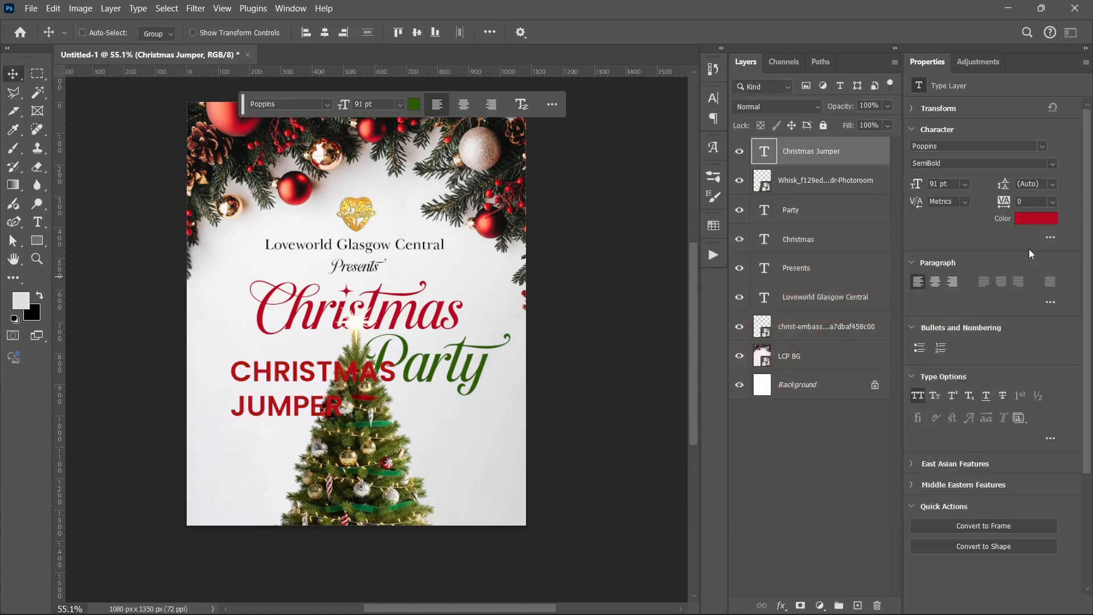
Scale the "CHRISTMAS JUMPER" text down to about 43.49% so it sits clear of the tree
key(ctrl+t)
drag(395, 394, 301, 402)
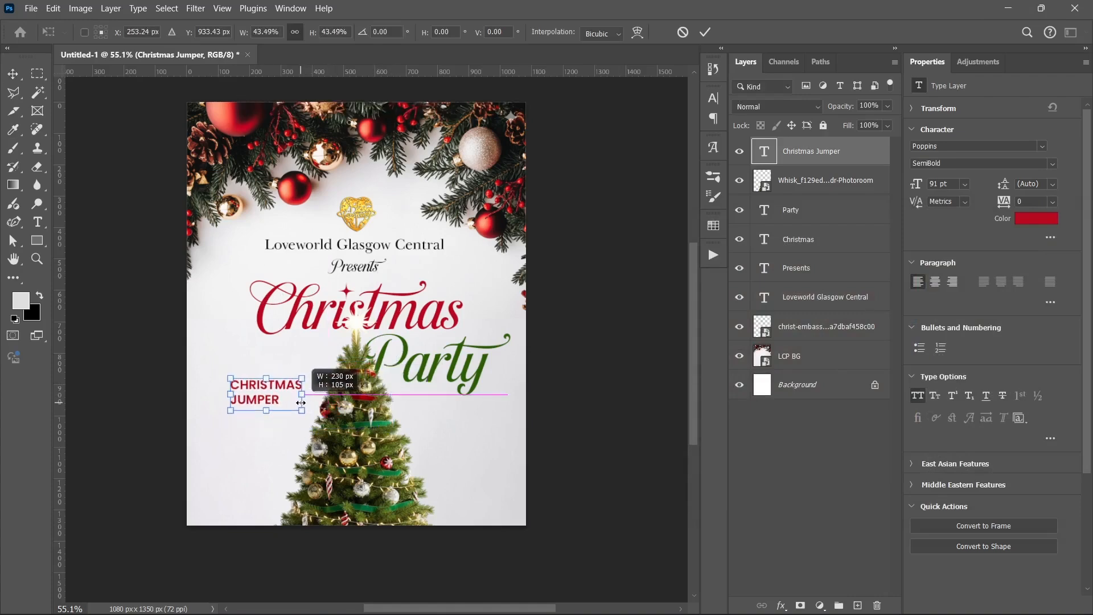
key(Return)
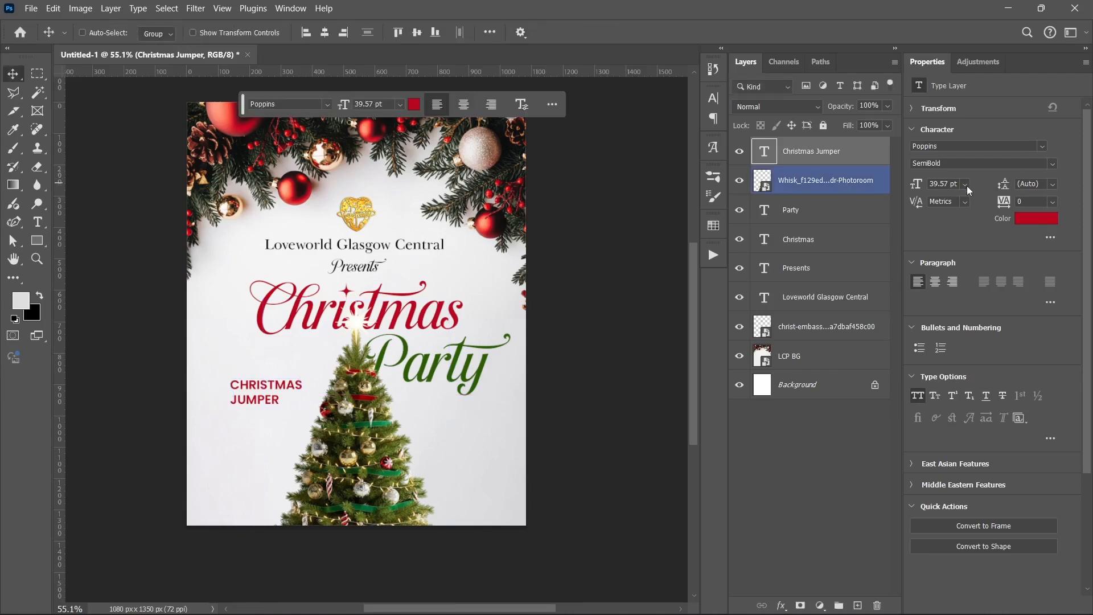
Set the "CHRISTMAS JUMPER" text to a 36 pt font size with 36 pt leading
click(966, 185)
click(943, 337)
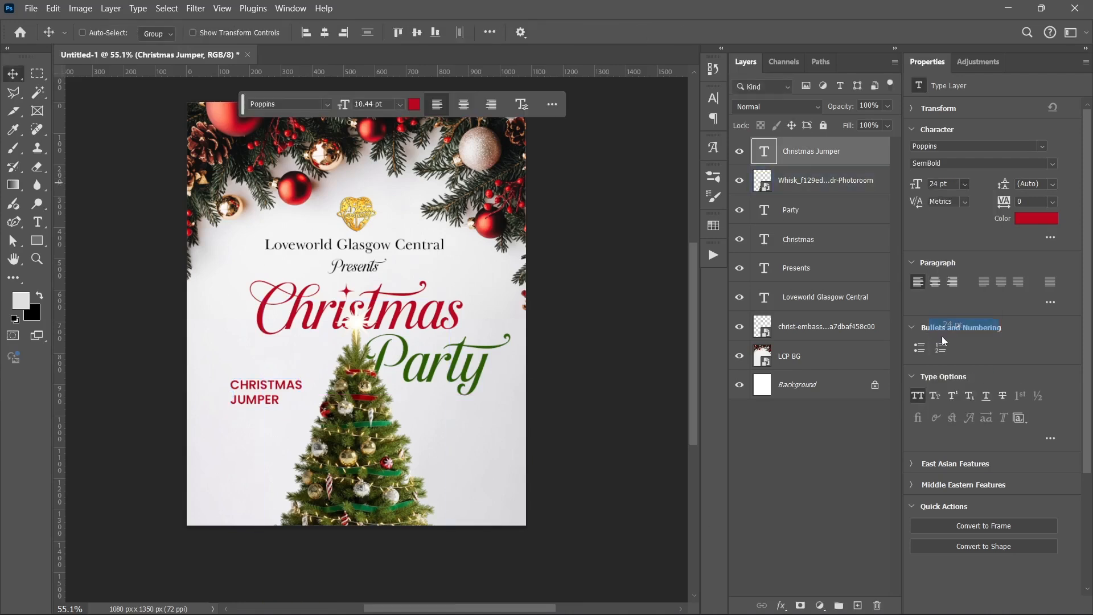
click(964, 184)
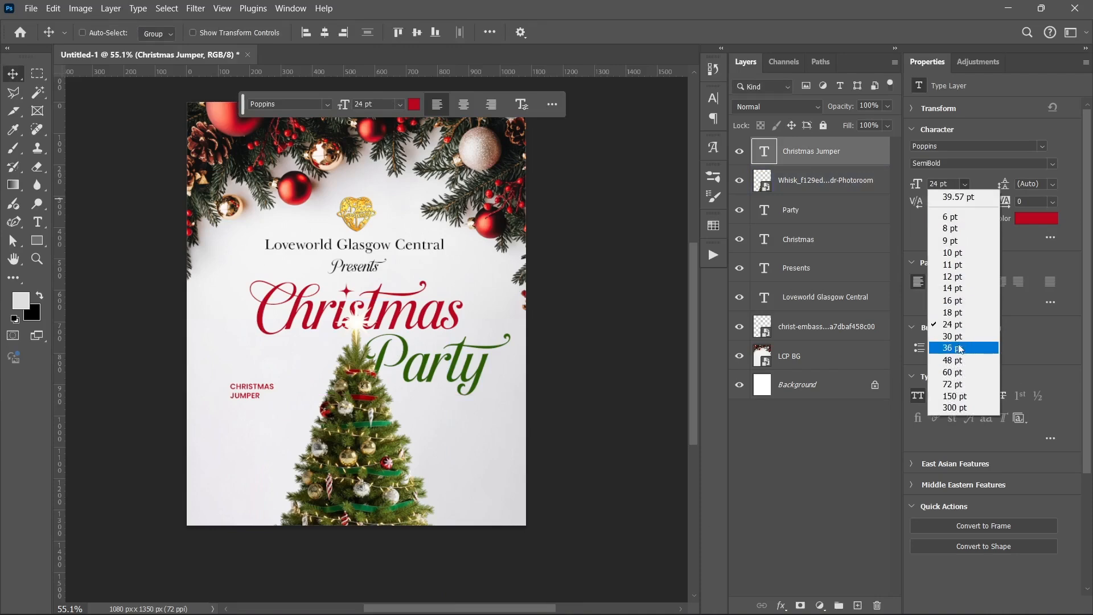
click(959, 347)
click(1053, 184)
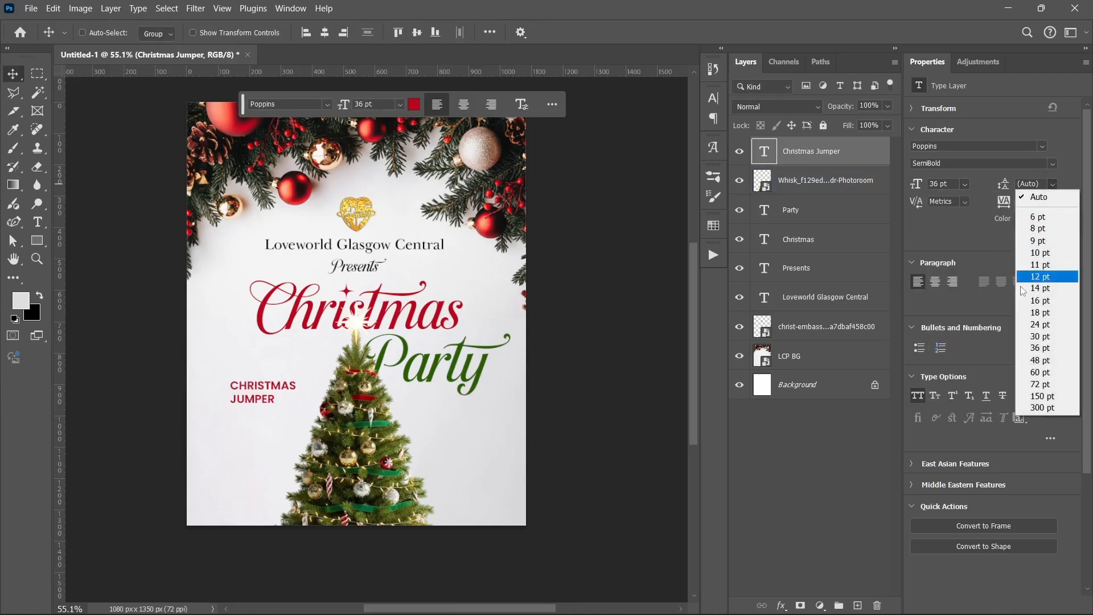
click(1039, 347)
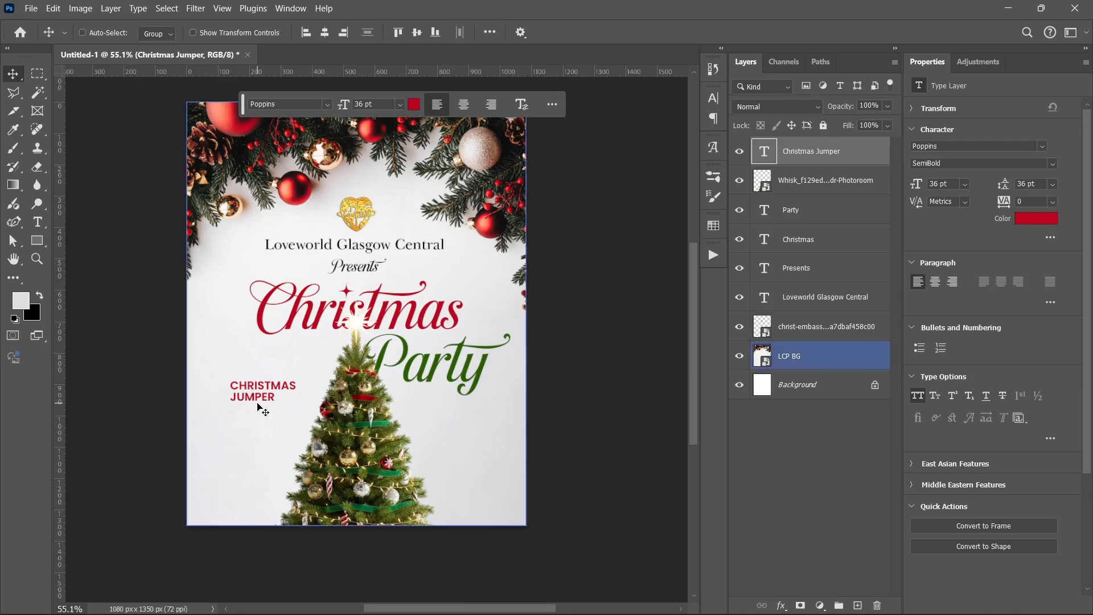
Duplicate the "CHRISTMAS JUMPER" text just above itself and replace the copy's wording with "Dress code:" copied from the Notepad event notes
drag(252, 391, 254, 370)
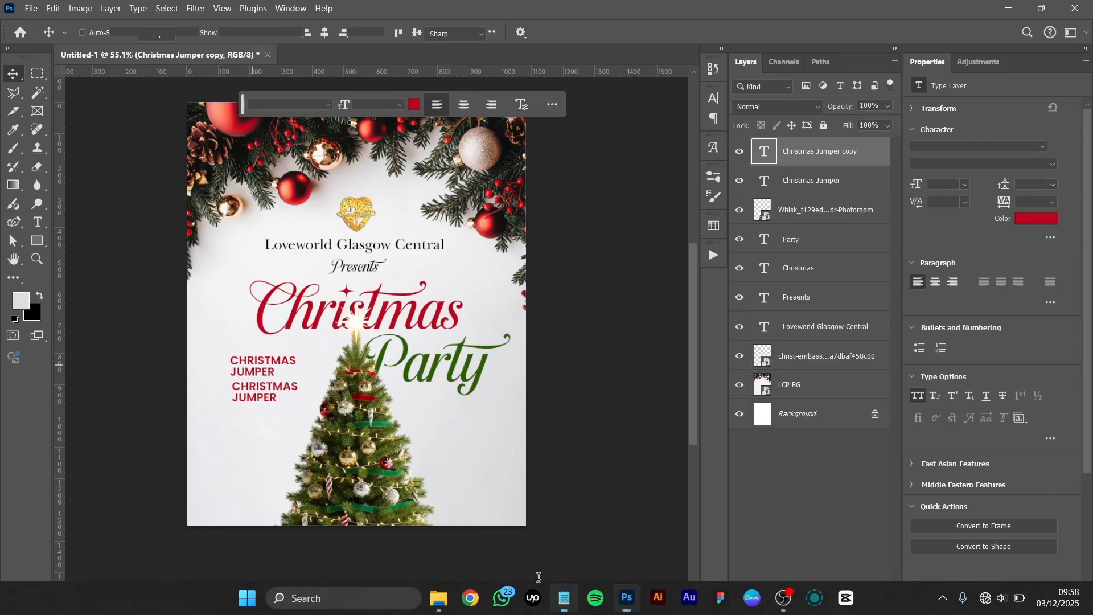
click(564, 606)
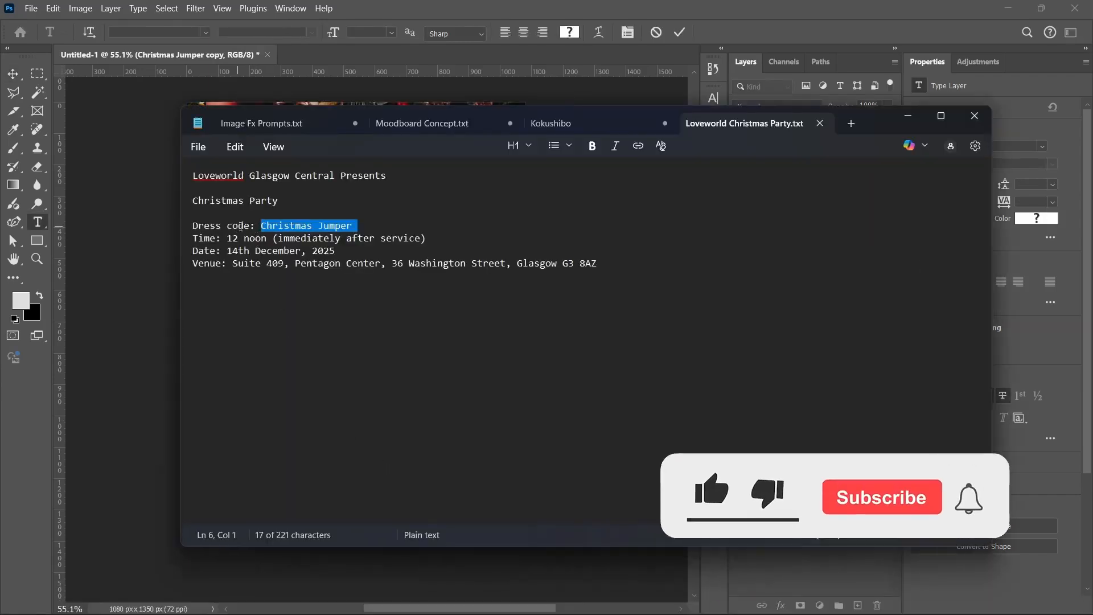
drag(256, 226, 116, 230)
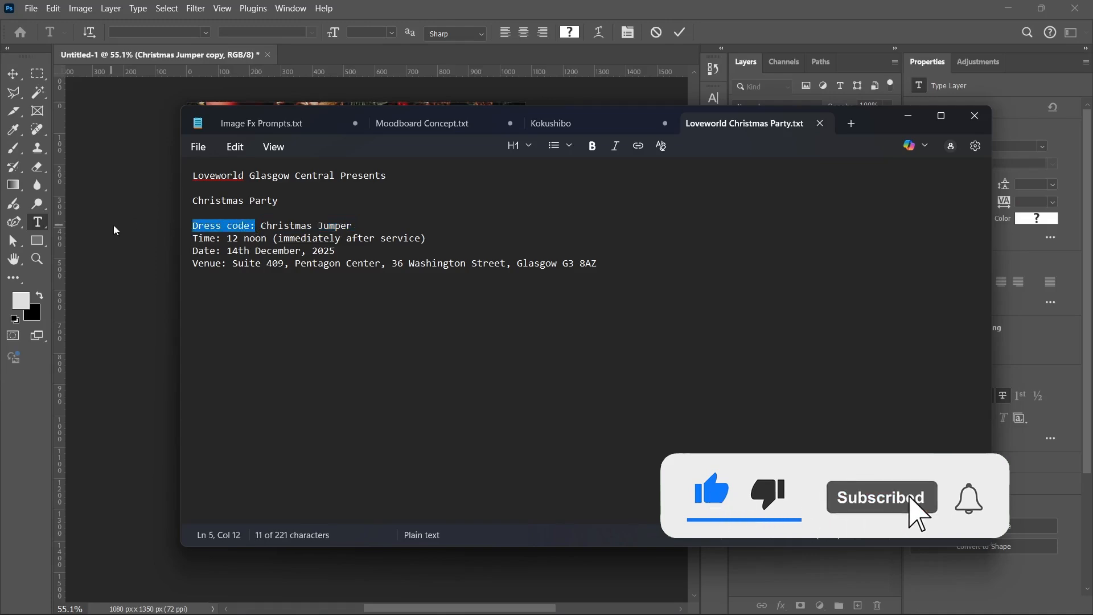
click(909, 116)
key(ctrl+a)
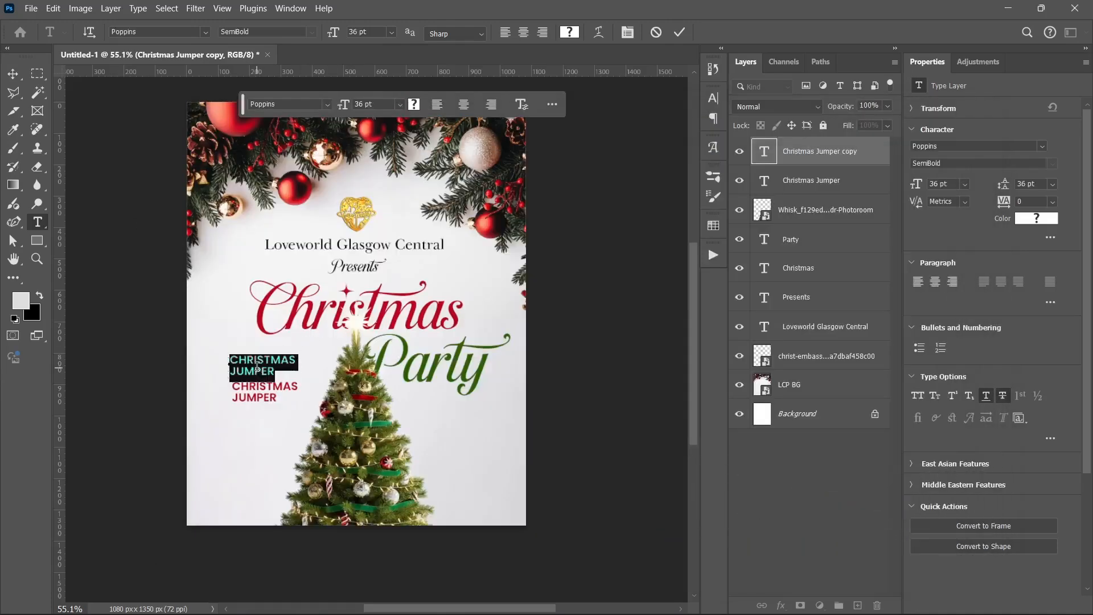
key(ctrl+v)
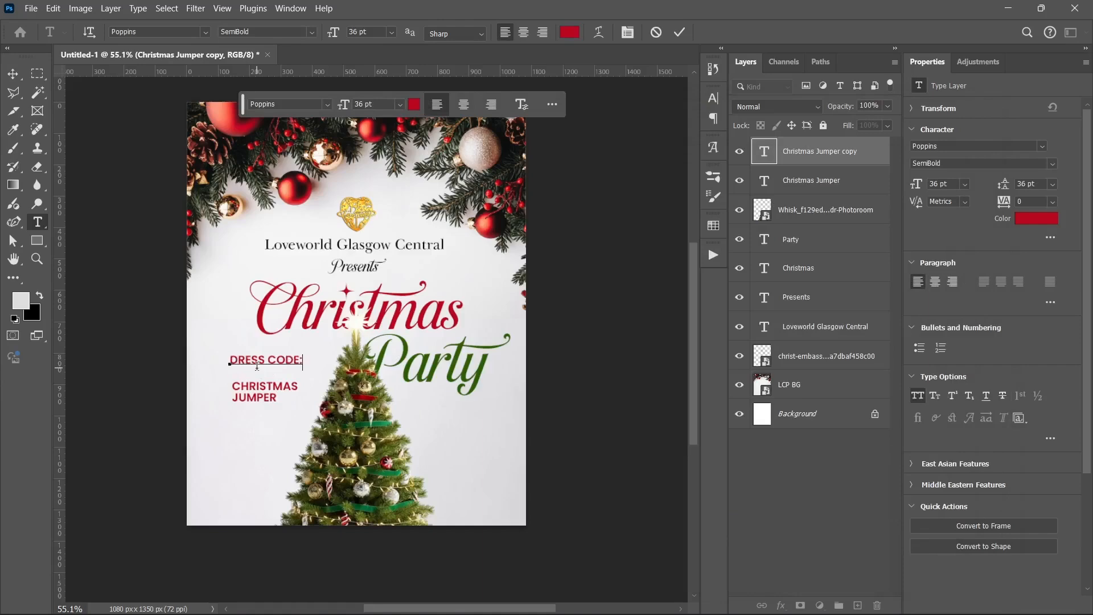
key(ctrl+Return)
key(v)
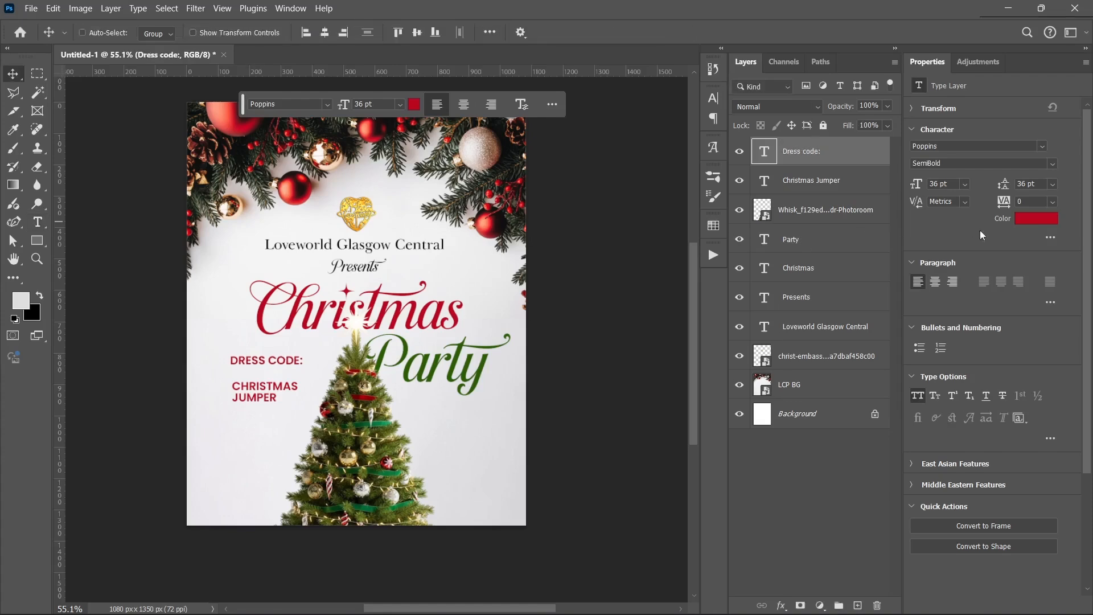
Recolour the "DRESS CODE:" text black and set its weight to Poppins Regular
click(1024, 220)
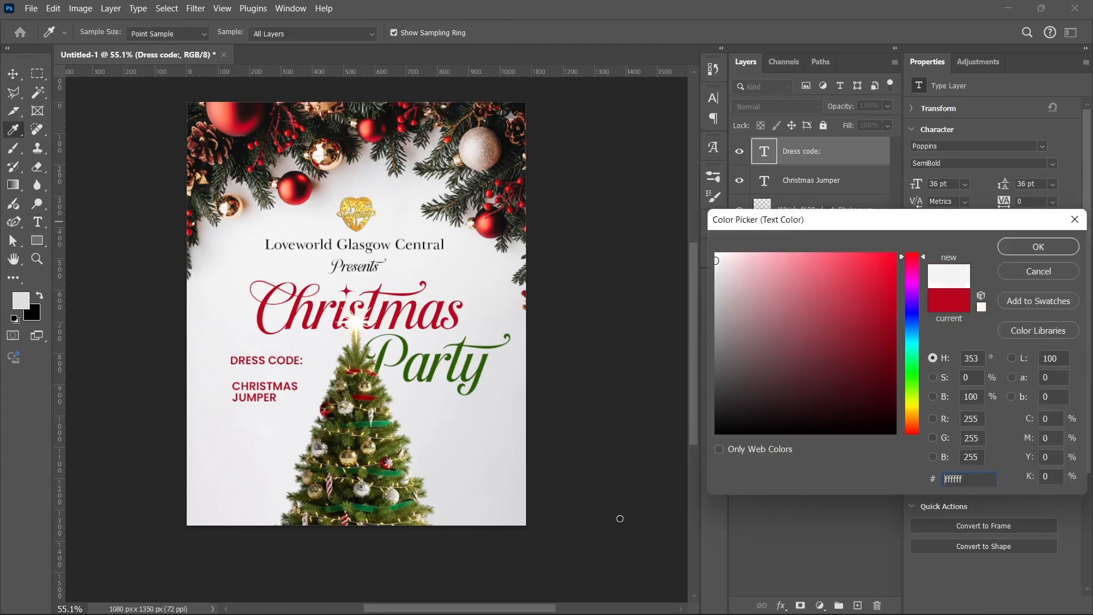
click(1039, 246)
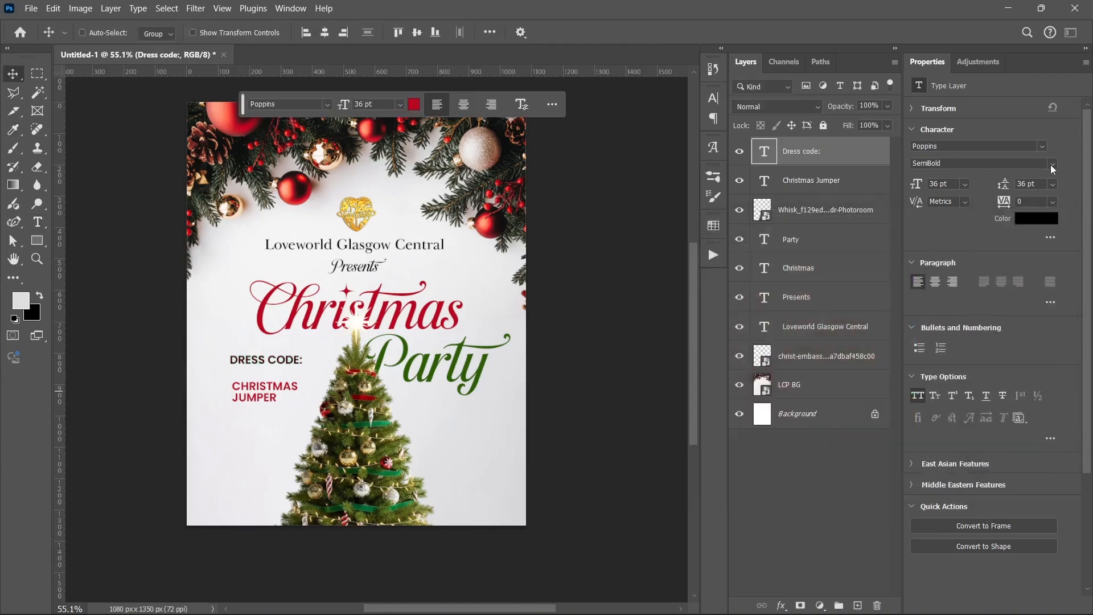
click(1019, 164)
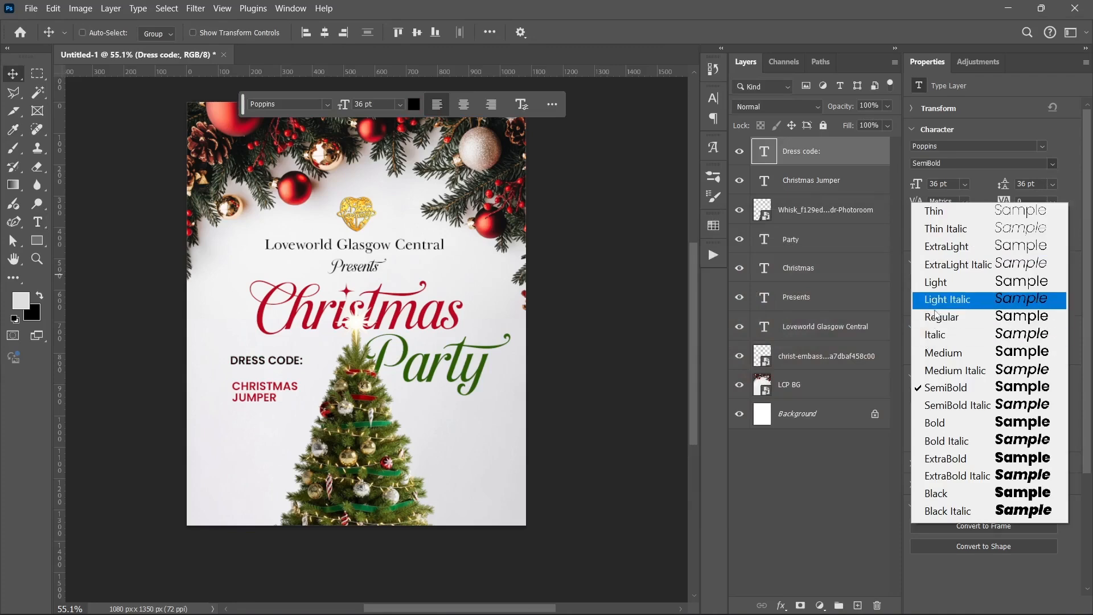
click(936, 317)
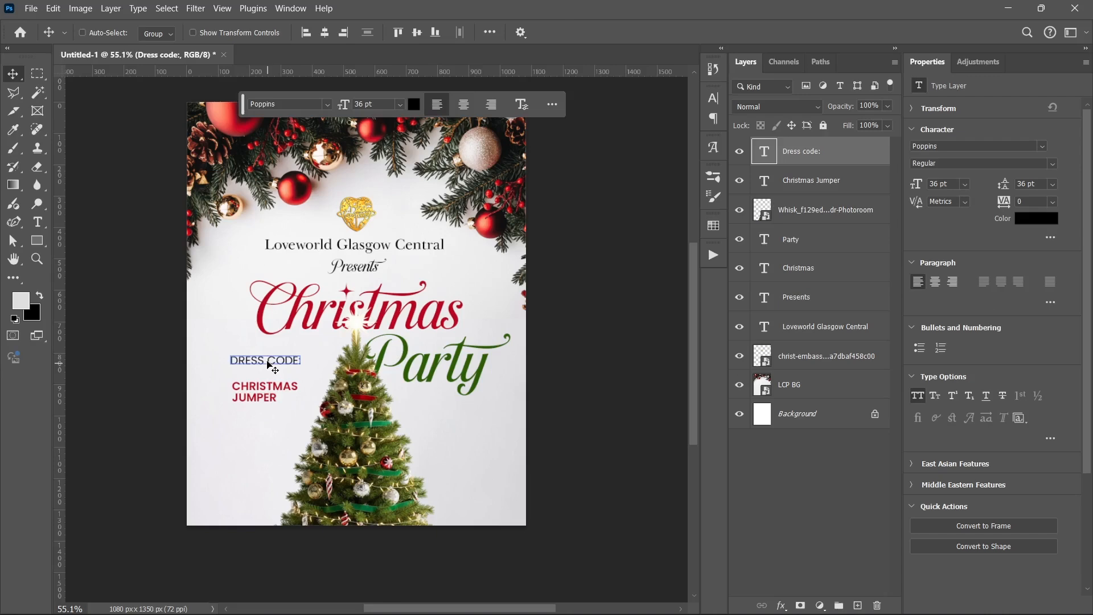
Scale the "DRESS CODE:" text down to about 20.82 pt, keeping it left-aligned with "CHRISTMAS JUMPER"
scroll(268, 363, up, 5)
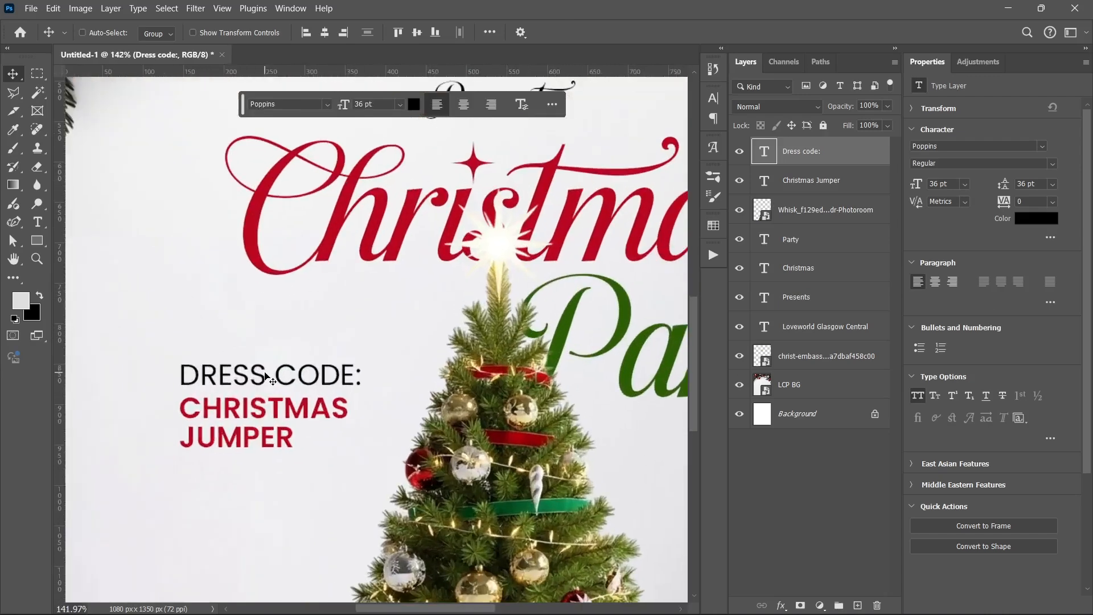
key(ctrl+t)
drag(360, 383, 284, 392)
key(Return)
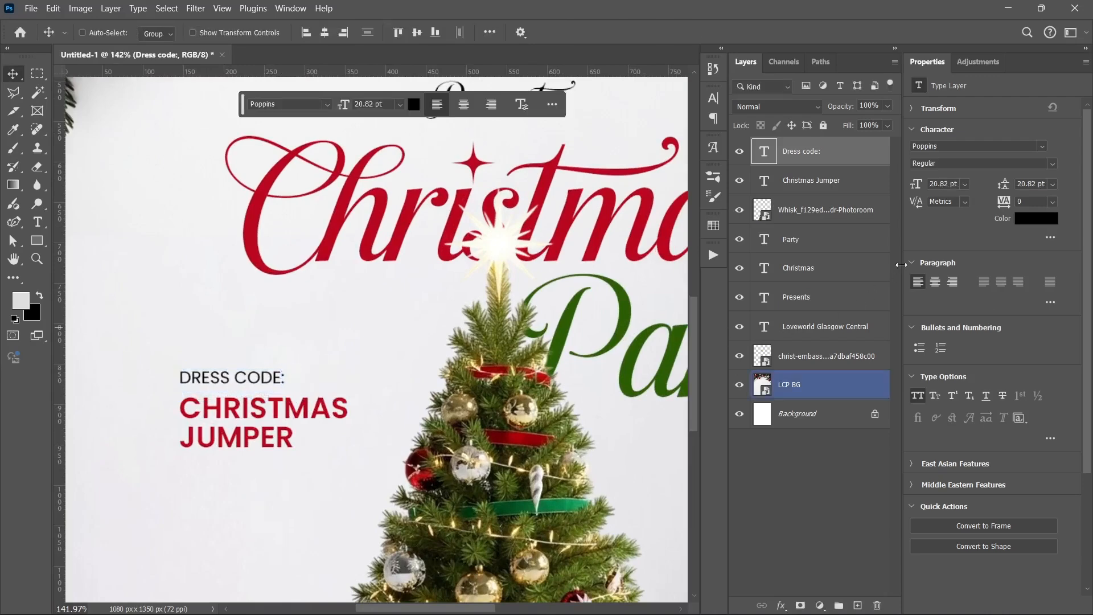
Set the "DRESS CODE:" tracking to 200 and nudge the line down closer to "CHRISTMAS JUMPER"
click(1052, 202)
click(1036, 386)
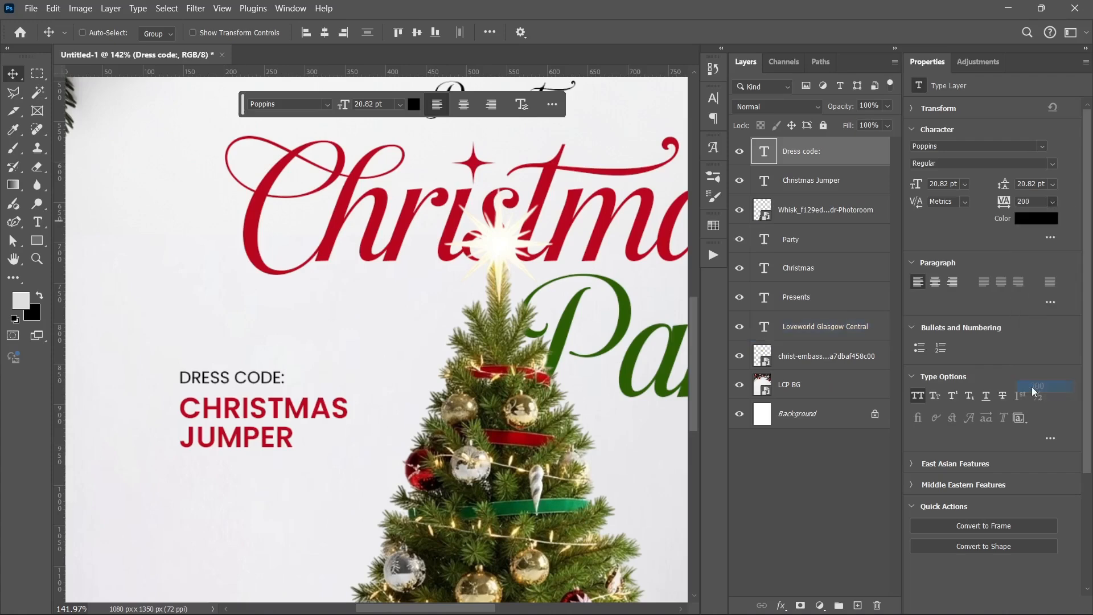
key(shift+Down)
key(Up)
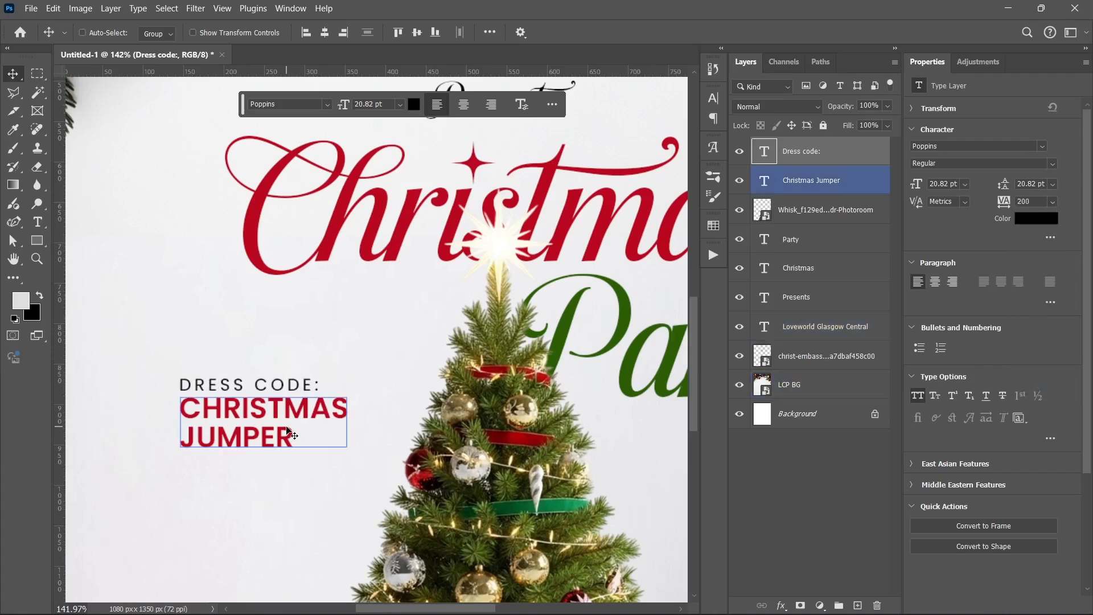
Draw an unfilled rectangle about 274 x 143 px with a 2 px black dashed stroke around the dress code text
scroll(210, 452, down, 3)
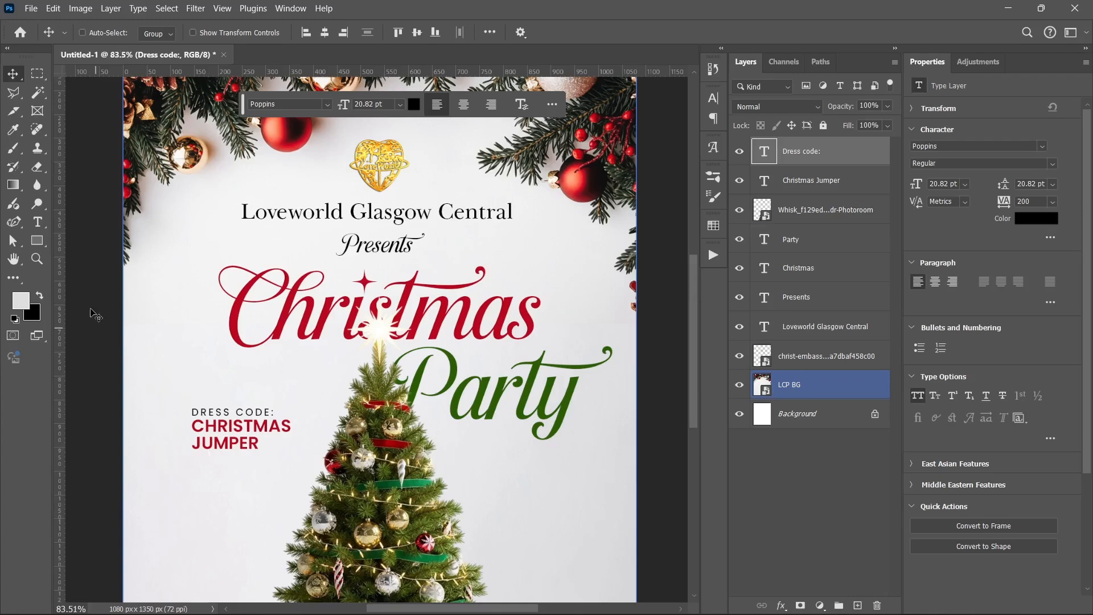
right_click(37, 240)
click(85, 237)
drag(179, 392, 288, 463)
drag(302, 459, 310, 460)
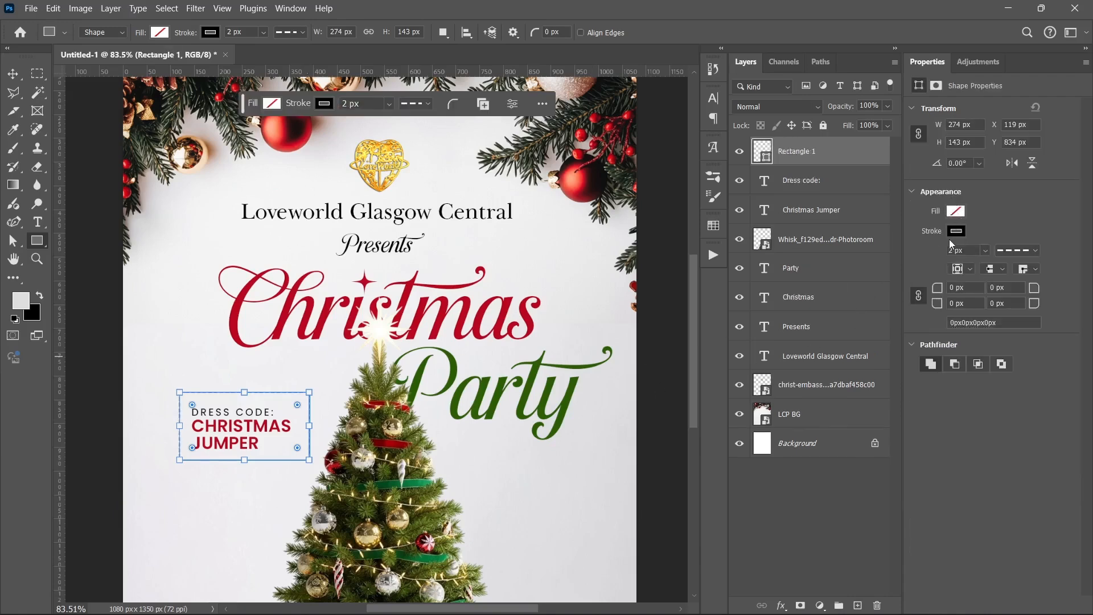
click(365, 478)
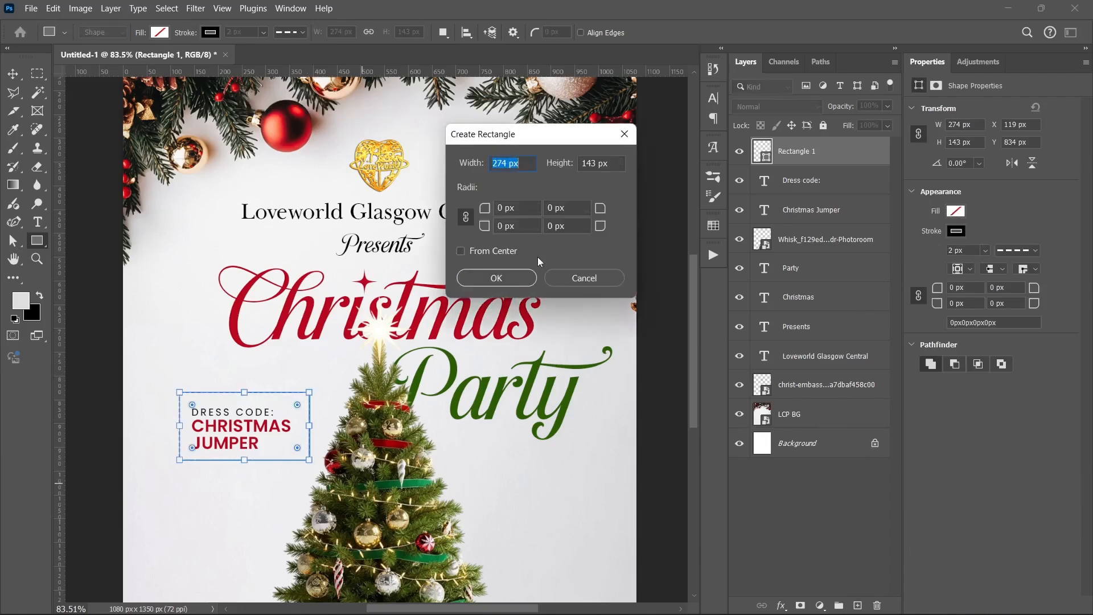
click(583, 278)
key(v)
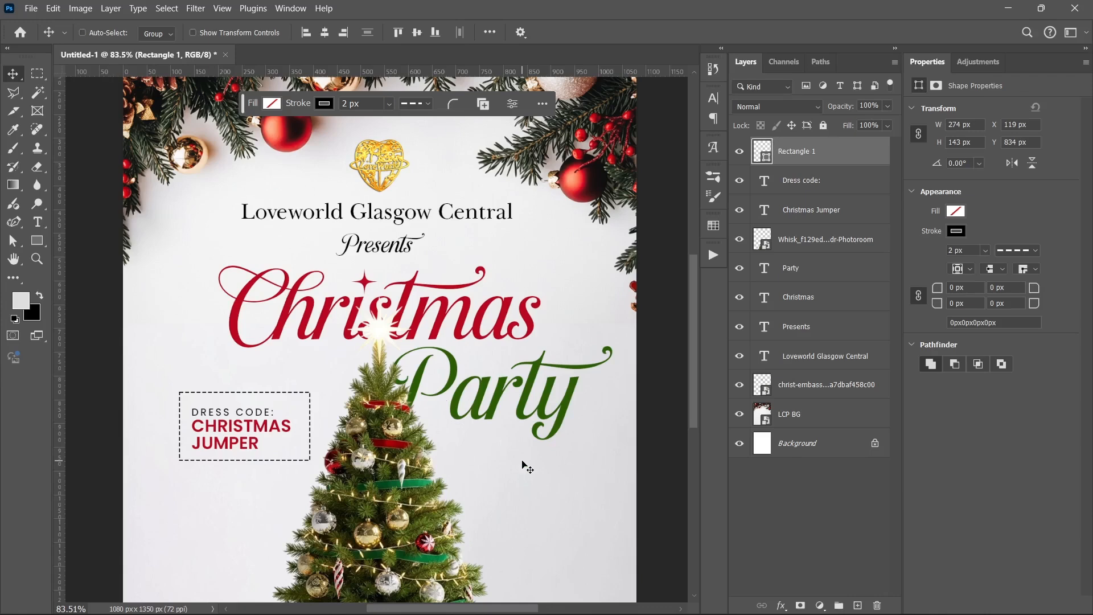
Lower the dashed rectangle's top edge so its height is about 133 px
ctrl+click(523, 462)
scroll(299, 485, down, 2)
scroll(295, 430, up, 4)
click(37, 241)
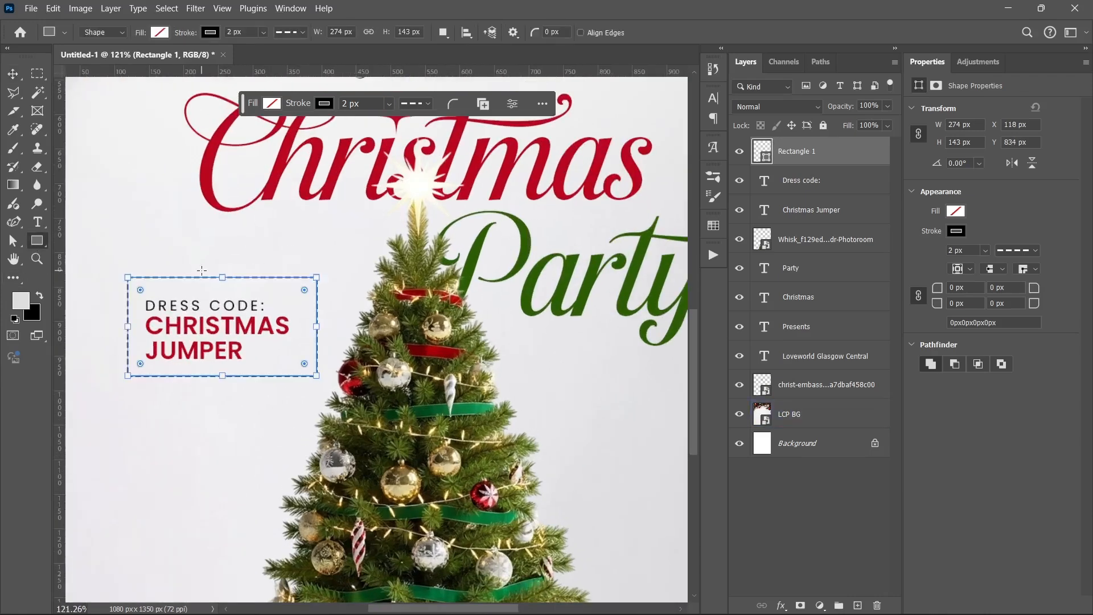
drag(217, 277, 217, 284)
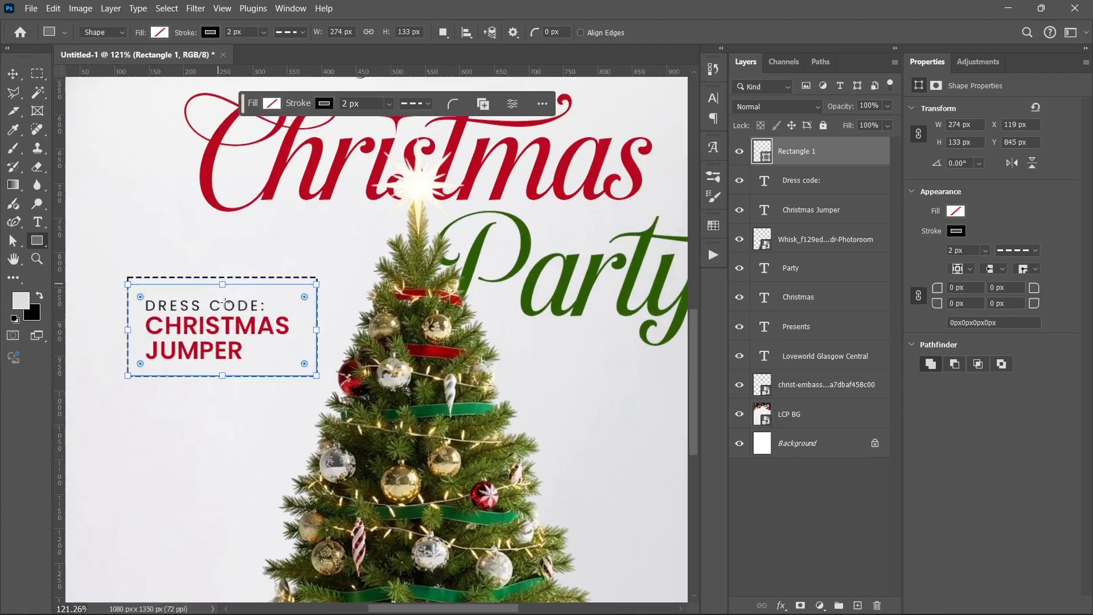
key(v)
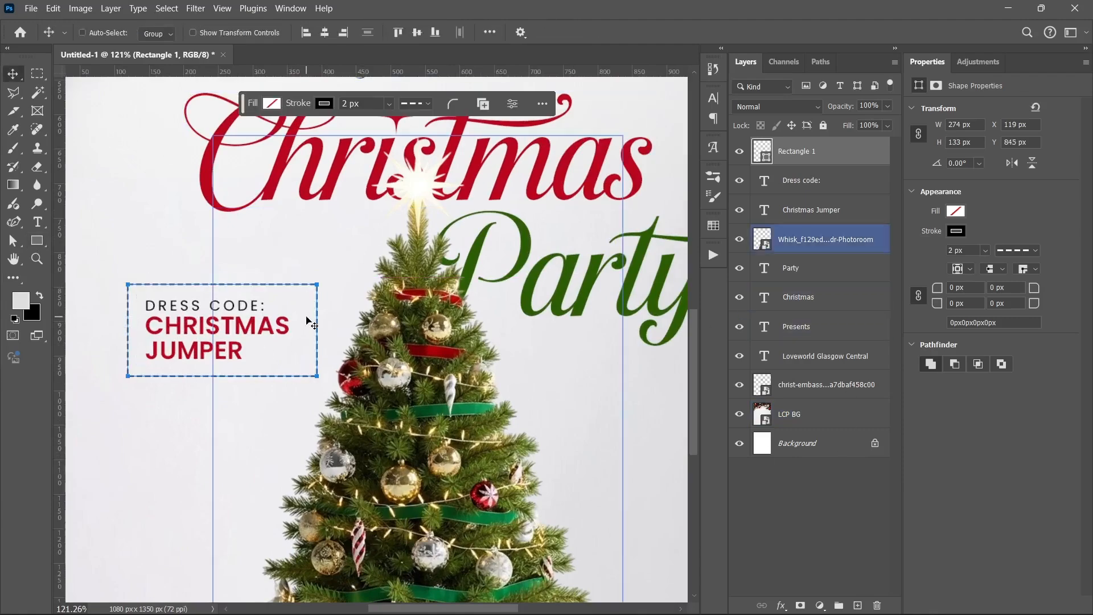
Shift the dashed rectangle and both dress code text layers about 70 px right so the frame overlaps the tree
shift+click(828, 213)
key(shift+Right)
key(shift+Right)
key(shift+Right)
key(shift+Right)
key(shift+Right)
key(shift+Right)
key(shift+Right)
key(shift+Right)
key(shift+Right)
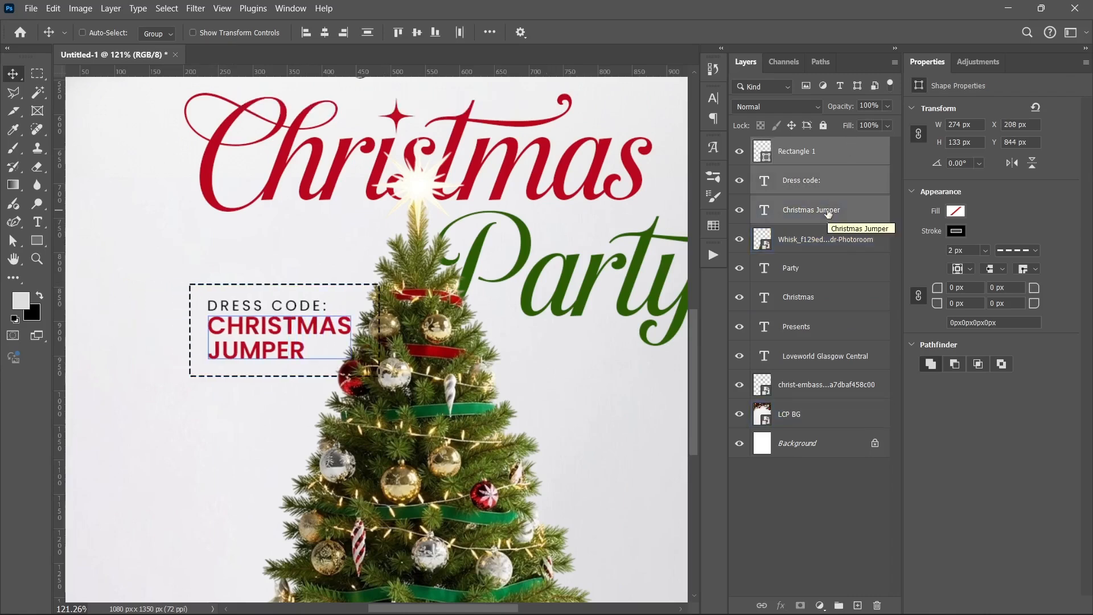
key(shift+Left)
key(shift+Left)
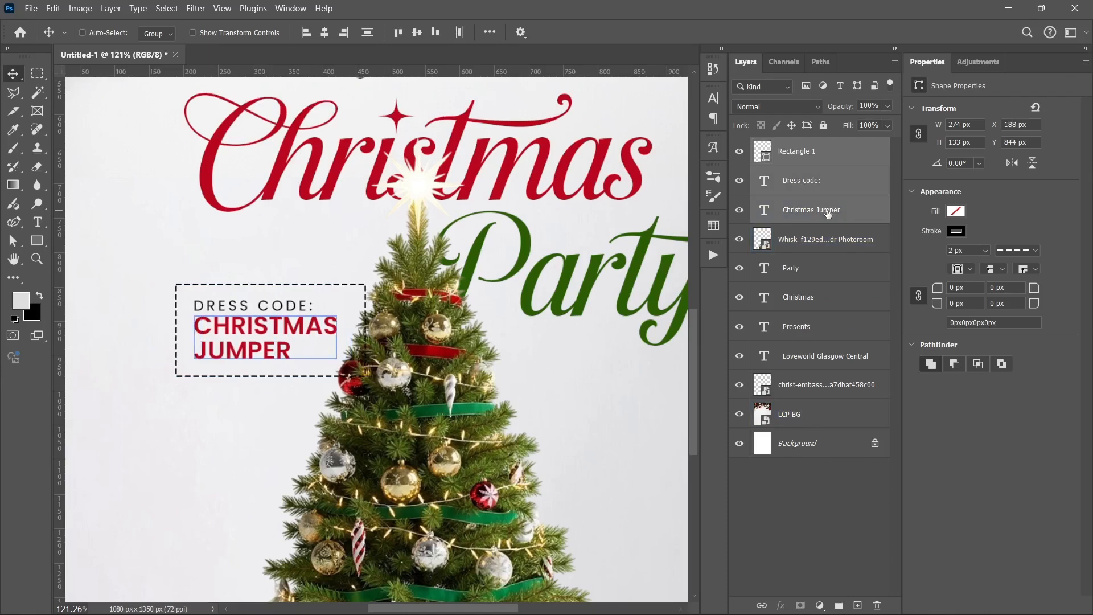
Widen the dashed rectangle rightwards to about 328 px and place its layer behind the Christmas tree
click(820, 151)
click(37, 241)
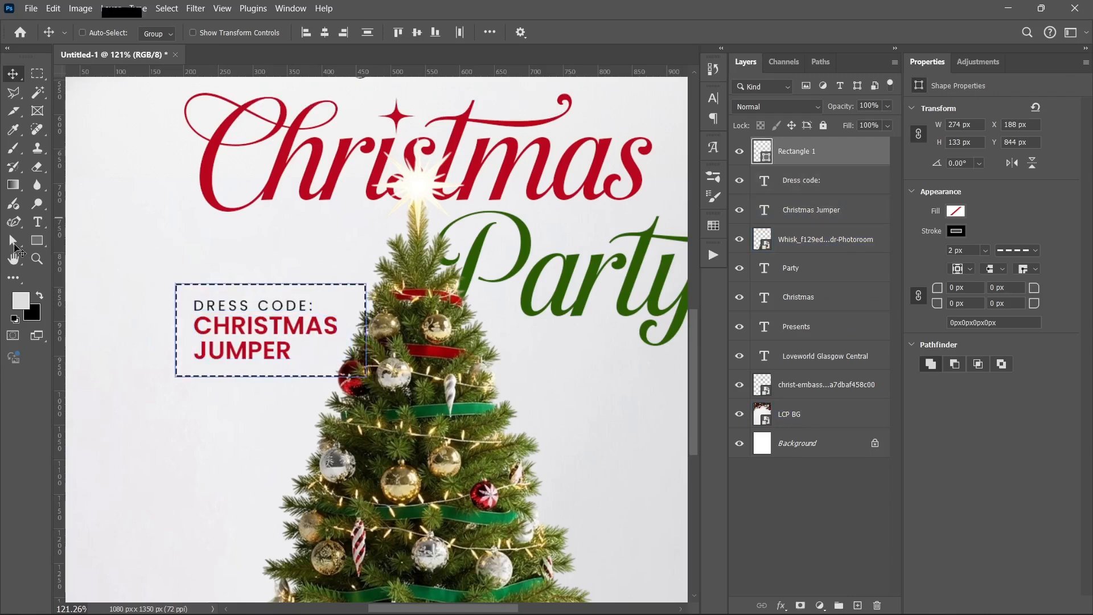
drag(365, 329, 402, 330)
drag(830, 162, 835, 253)
key(v)
click(816, 506)
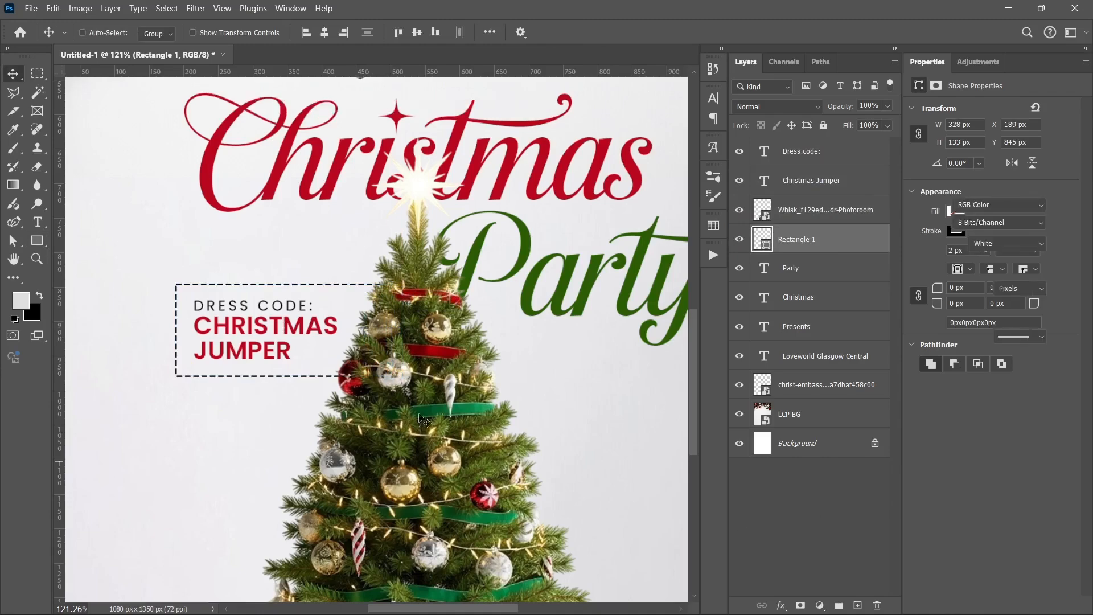
Move the dashed rectangle and both dress code text layers up together by about 50 px
scroll(329, 290, down, 5)
click(842, 152)
shift+click(824, 184)
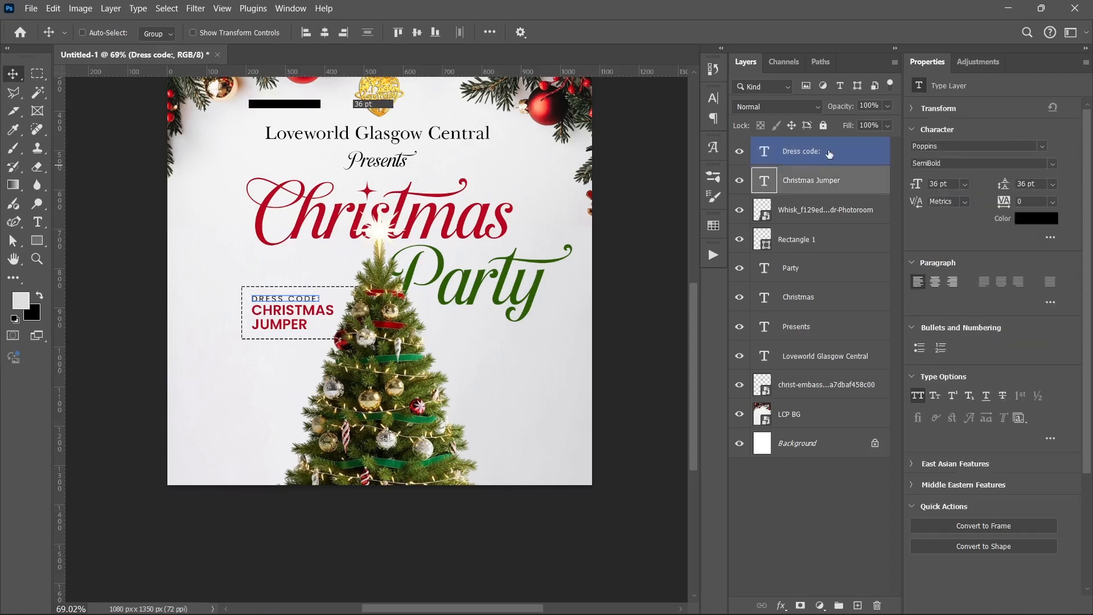
ctrl+click(826, 240)
key(shift+Up)
key(shift+Up)
key(shift+Up)
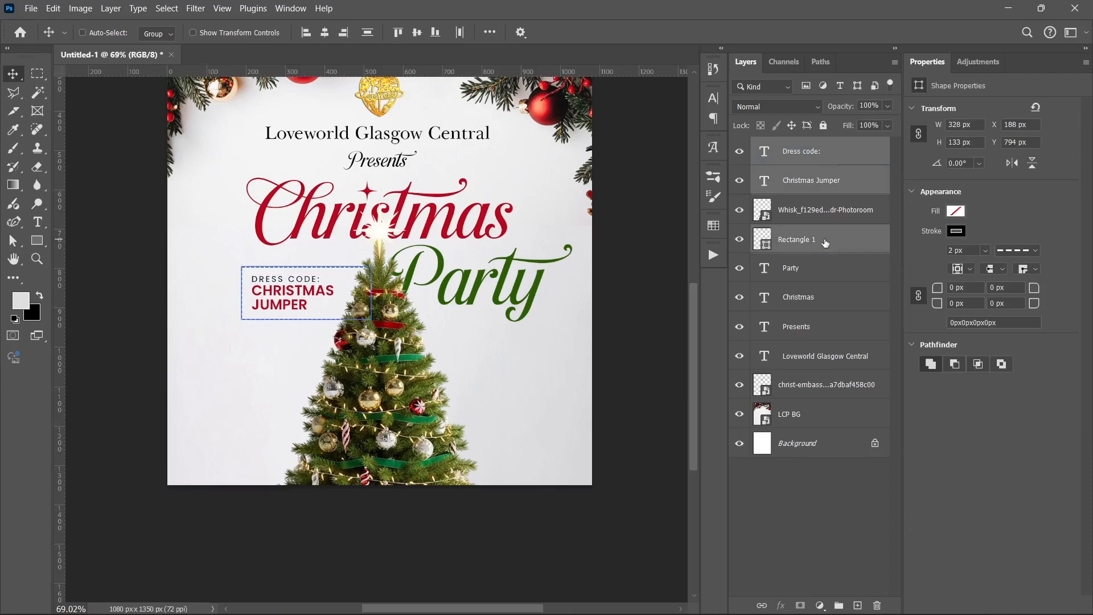
click(746, 488)
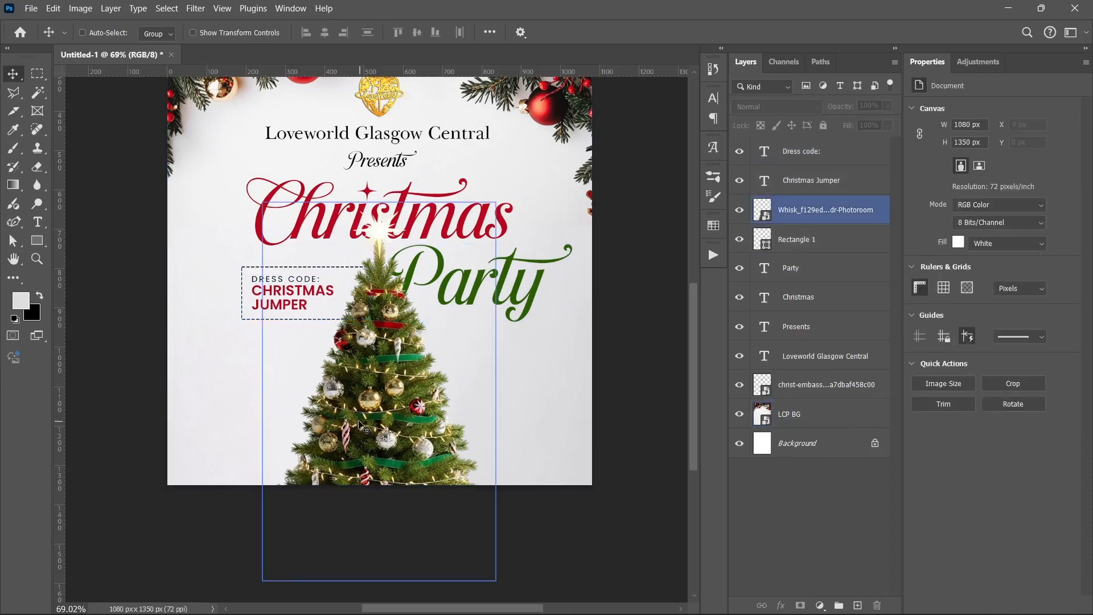
Add a "14TH" text layer in Poppins SemiBold 82.78 pt to the left of the tree, below the dress code
scroll(365, 430, down, 2)
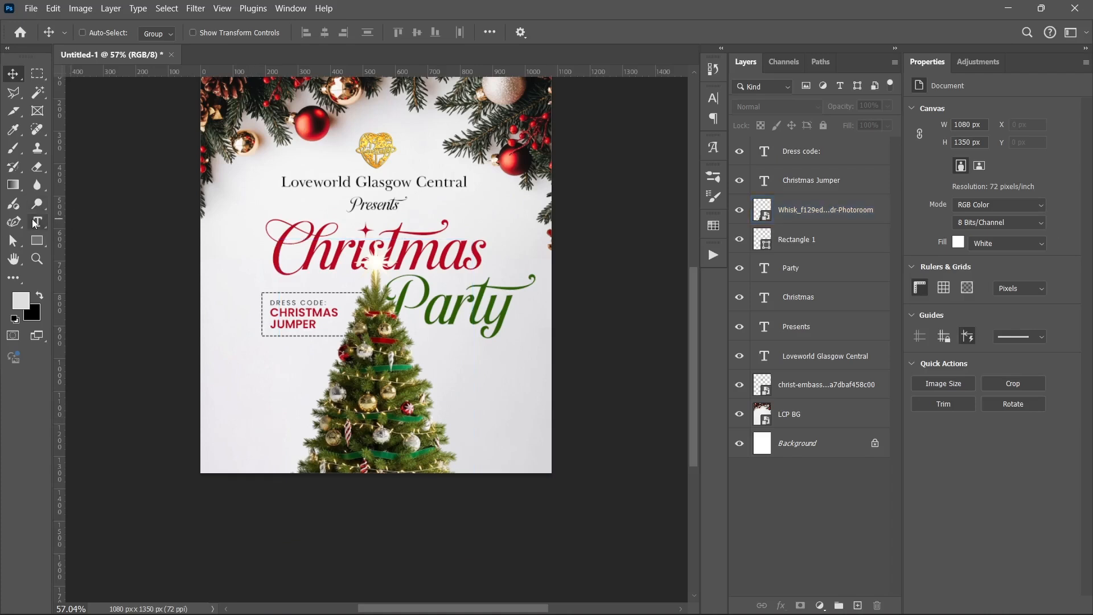
click(35, 224)
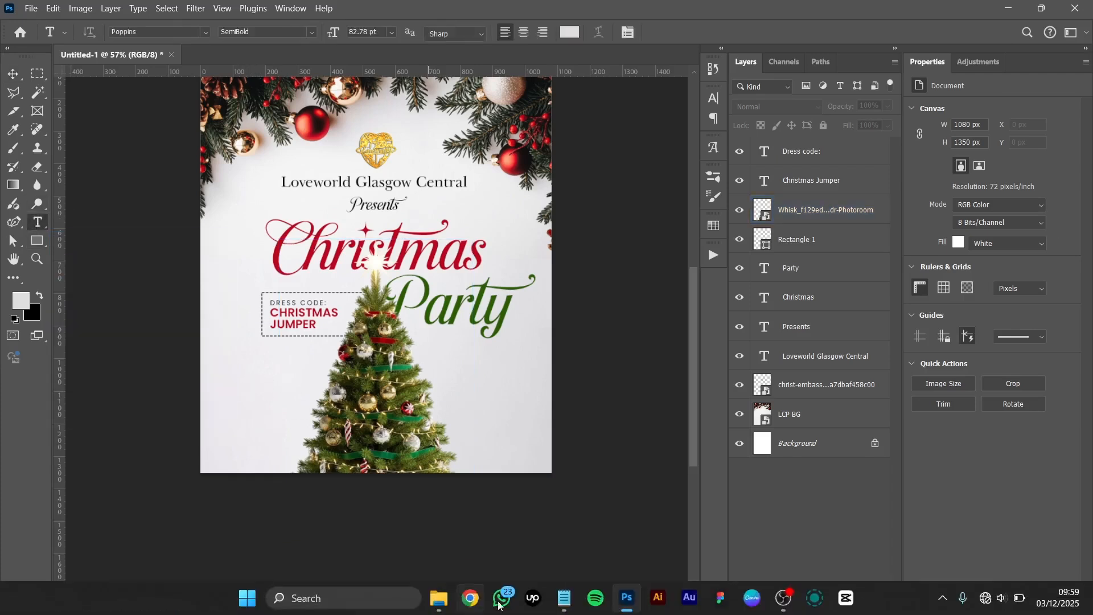
click(232, 387)
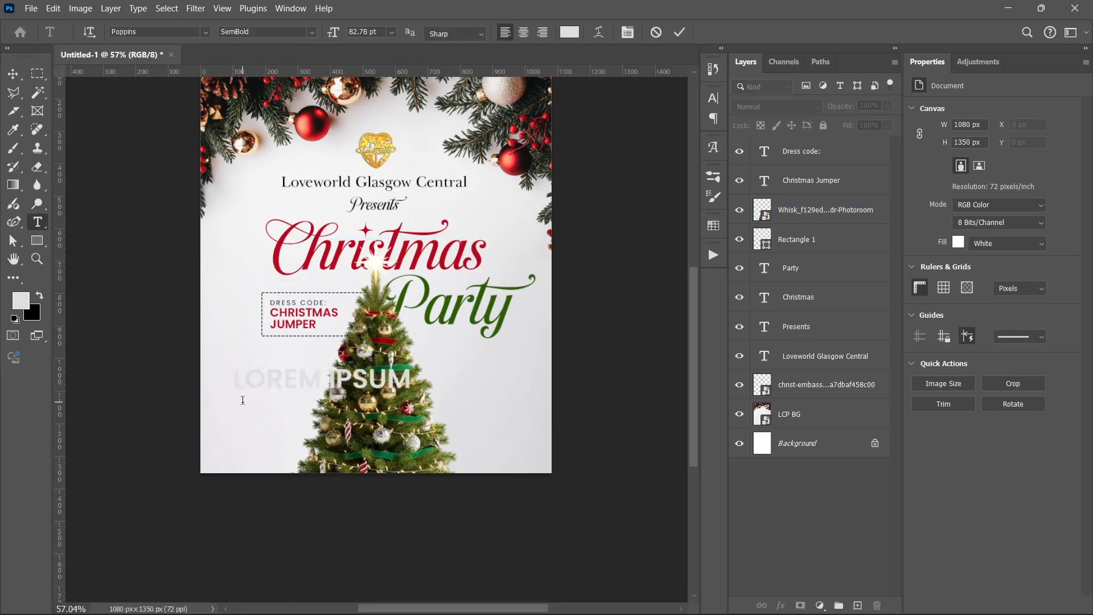
text(14TH)
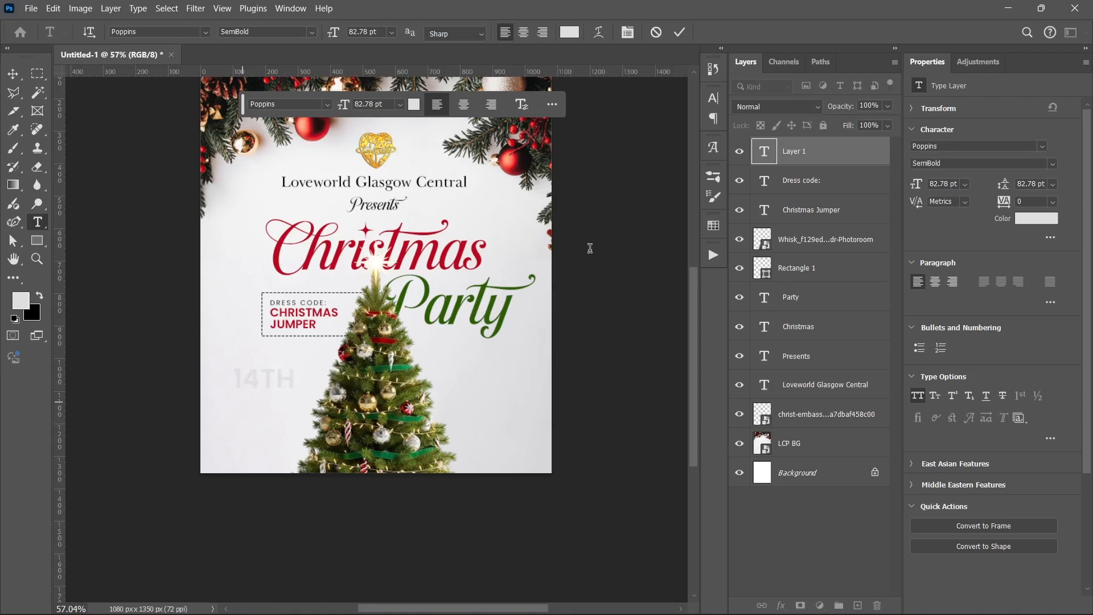
click(590, 248)
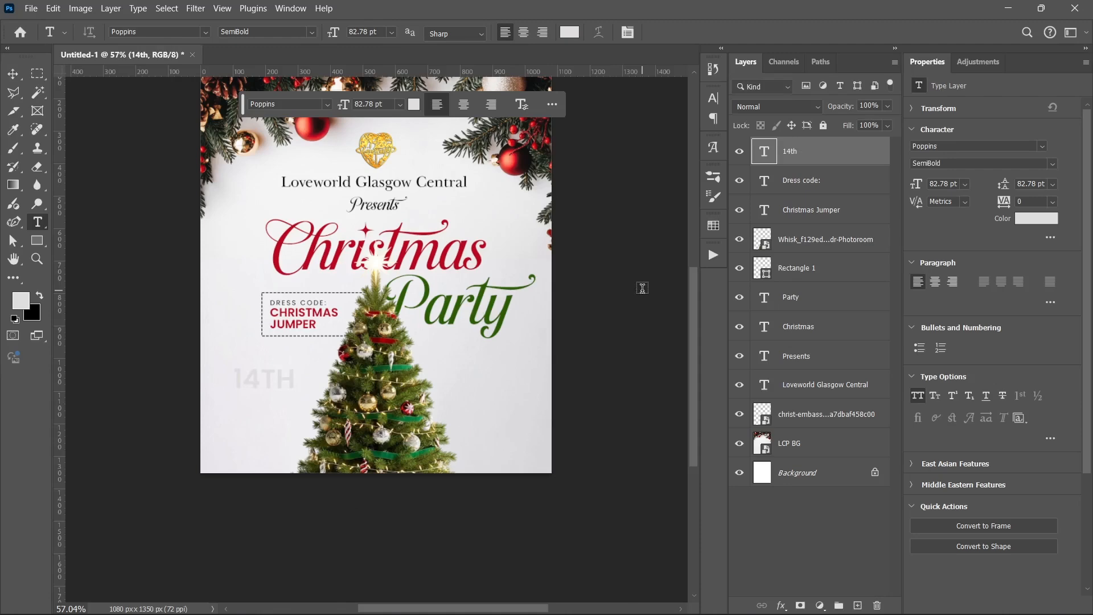
Recolor the "14TH" text with the green sampled from "Party" and change its font to HOOKRIDE Regular
scroll(642, 288, up, 1)
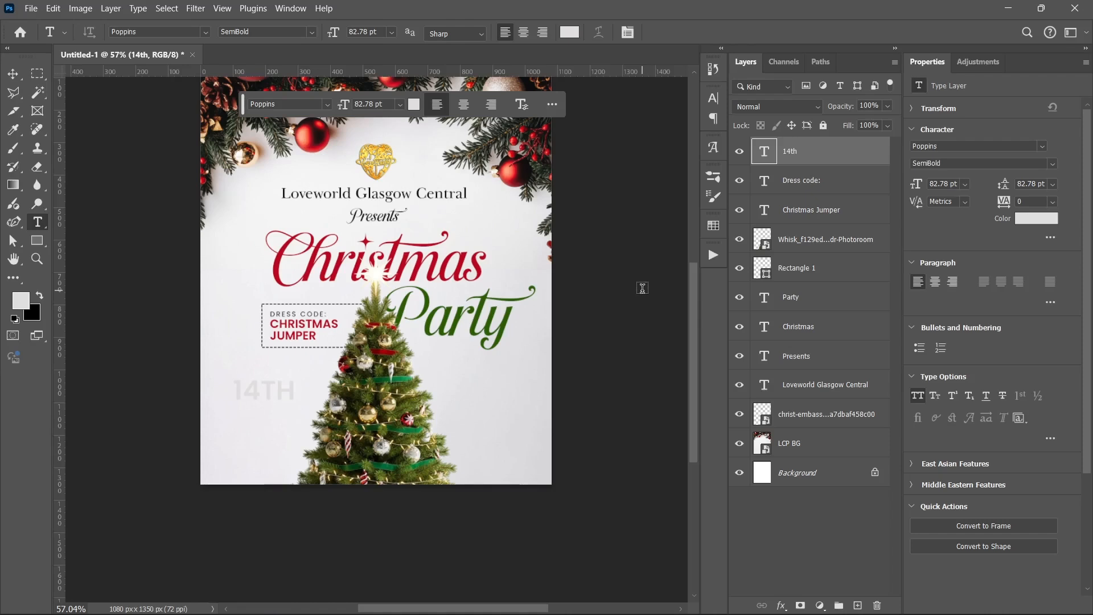
click(1026, 224)
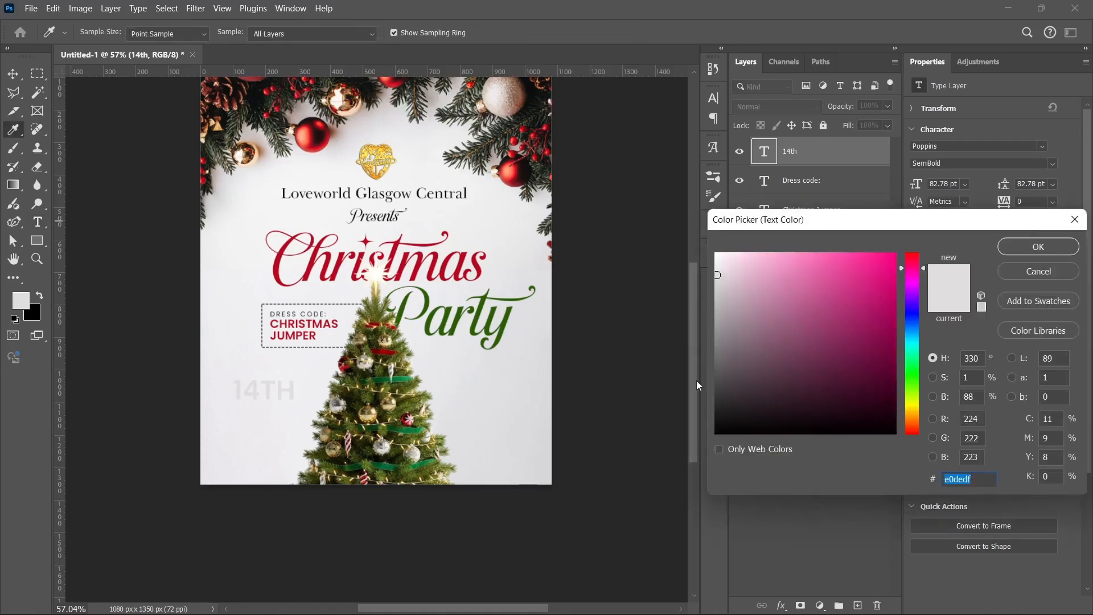
click(483, 307)
click(1032, 248)
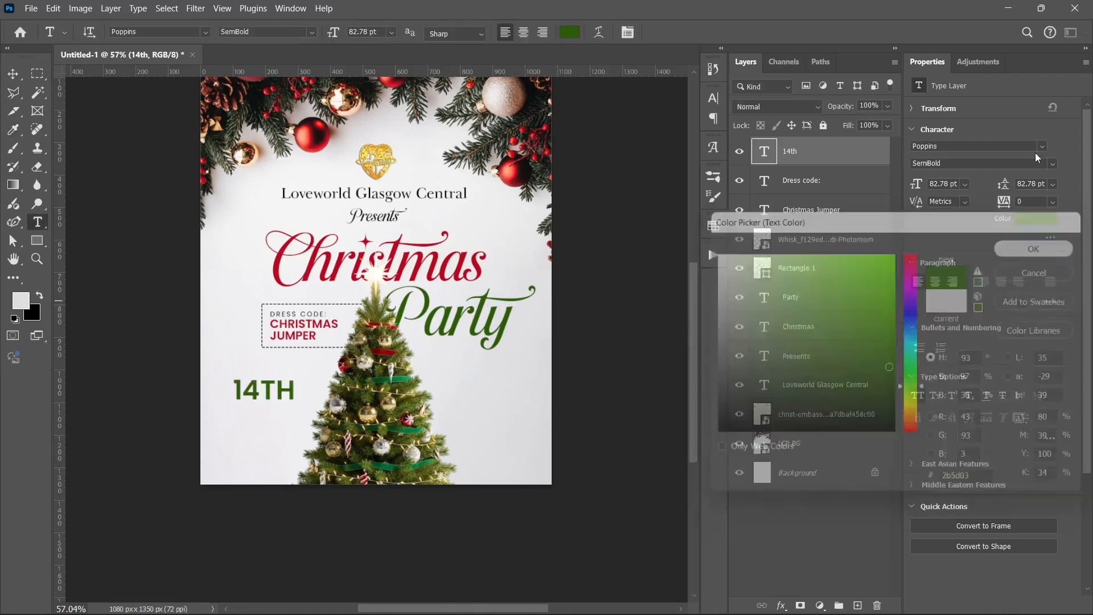
click(1043, 144)
click(843, 261)
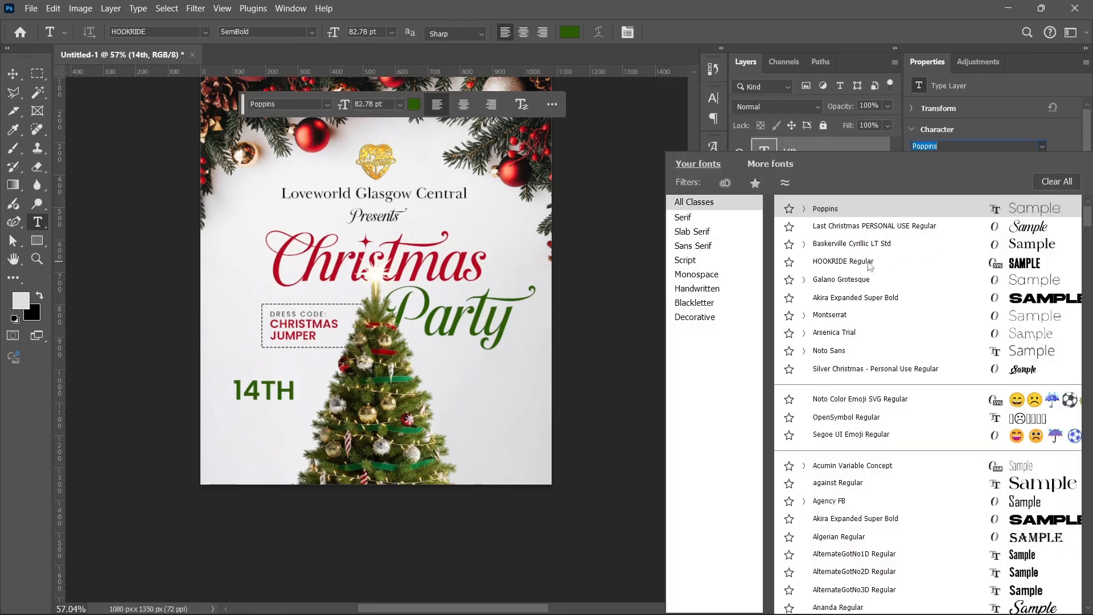
click(527, 388)
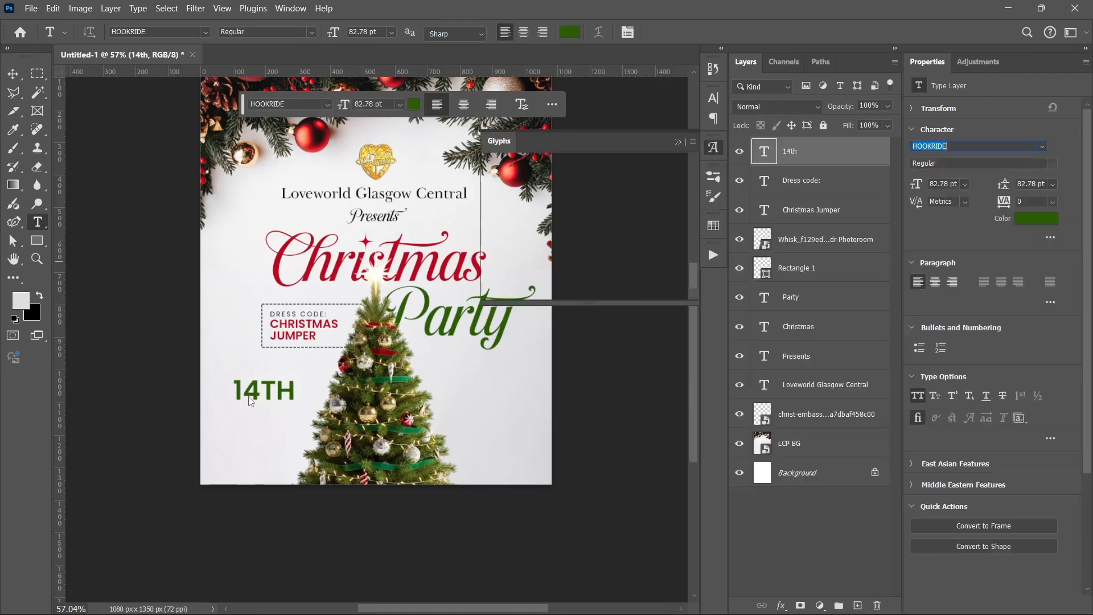
click(678, 142)
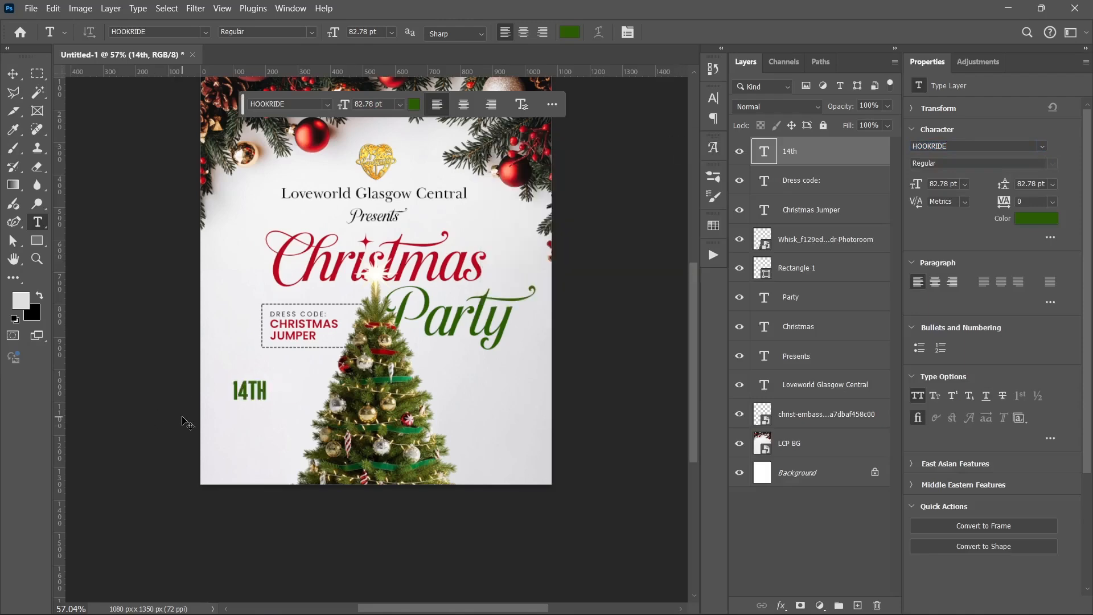
Duplicate the "14TH" text just to its right, before the tree, and change the copy to "12PM"
key(v)
drag(268, 395, 301, 394)
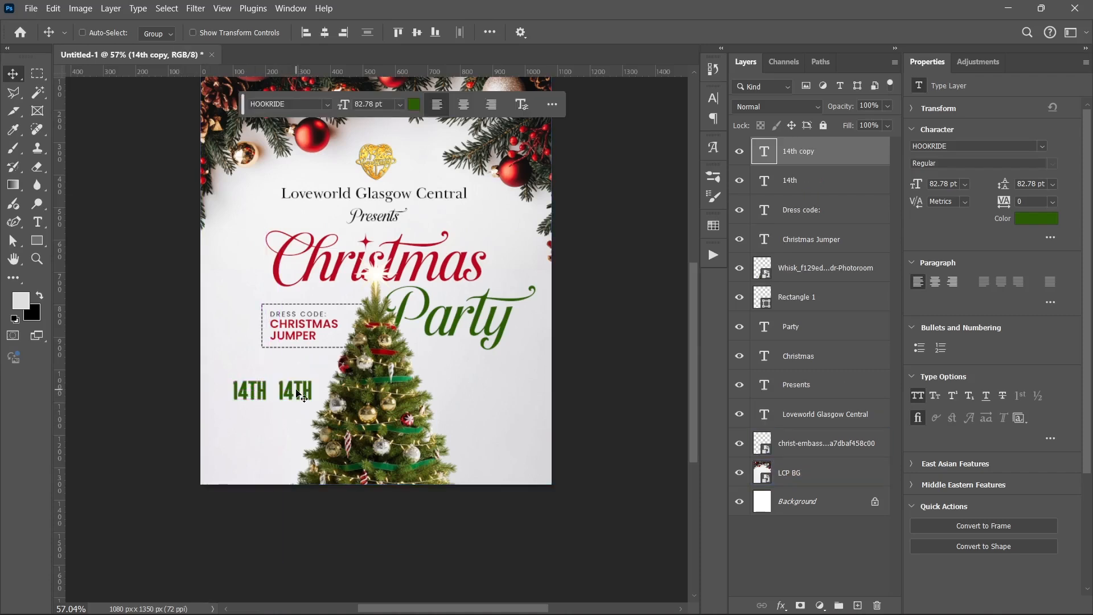
double_click(296, 389)
text(12PM)
key(ctrl+Return)
Look up the date in the Notepad event details and add "DECEMBER, 2025" as a two-line text layer below "14TH"
scroll(283, 402, up, 8)
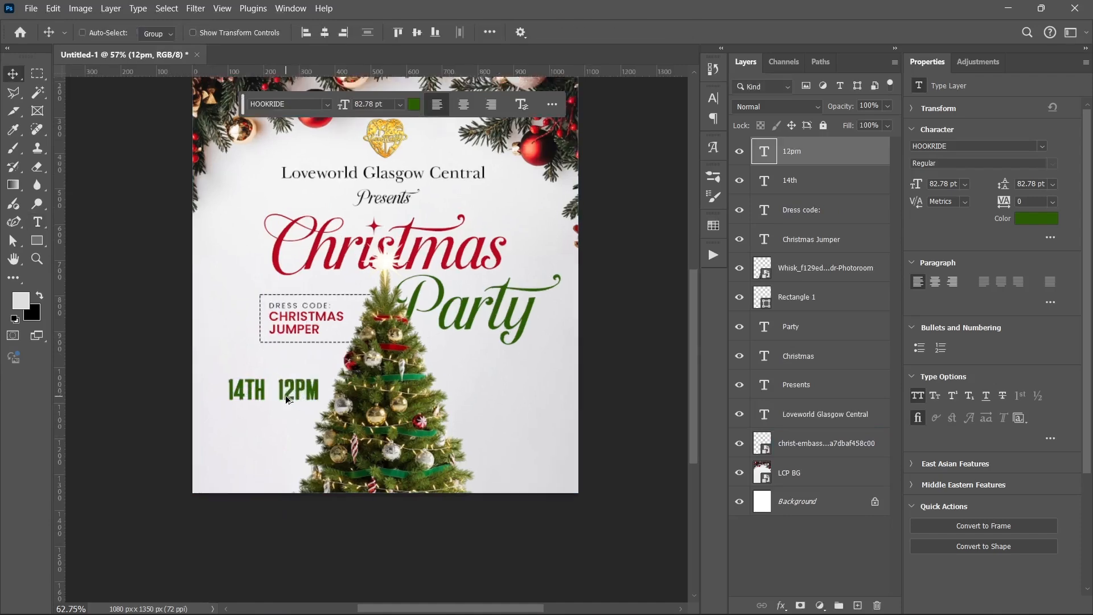
click(38, 221)
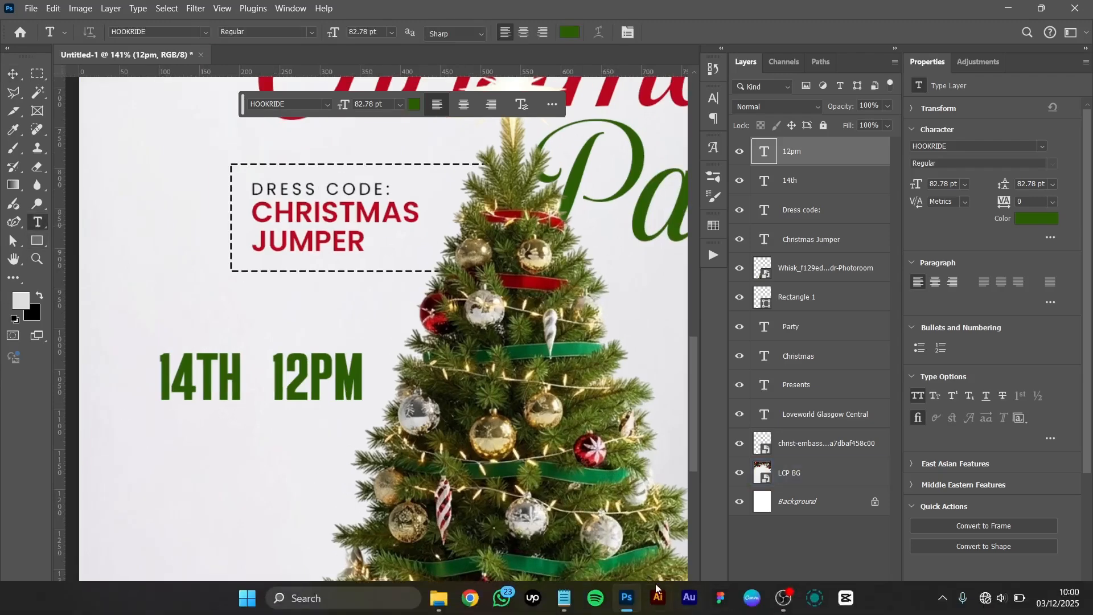
click(564, 598)
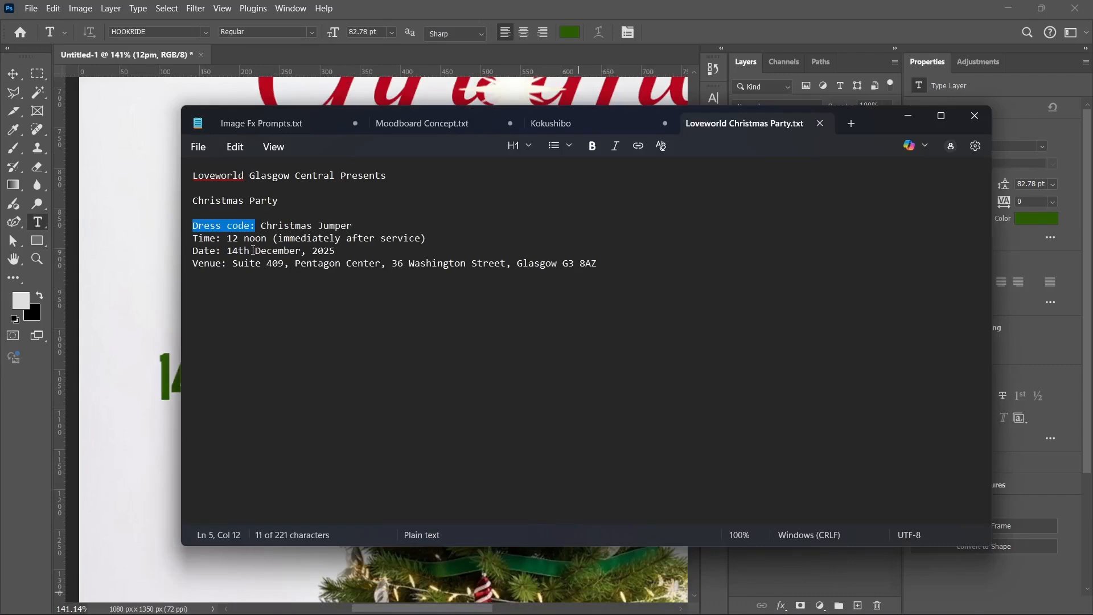
drag(254, 251, 331, 252)
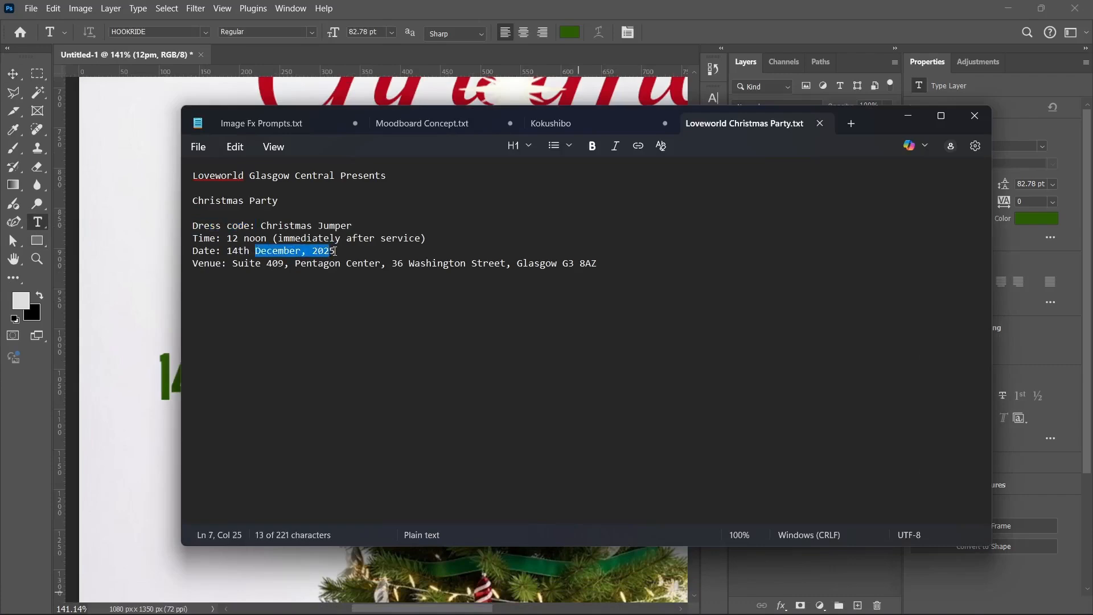
click(908, 115)
click(164, 458)
text(DECEMBER, 2025)
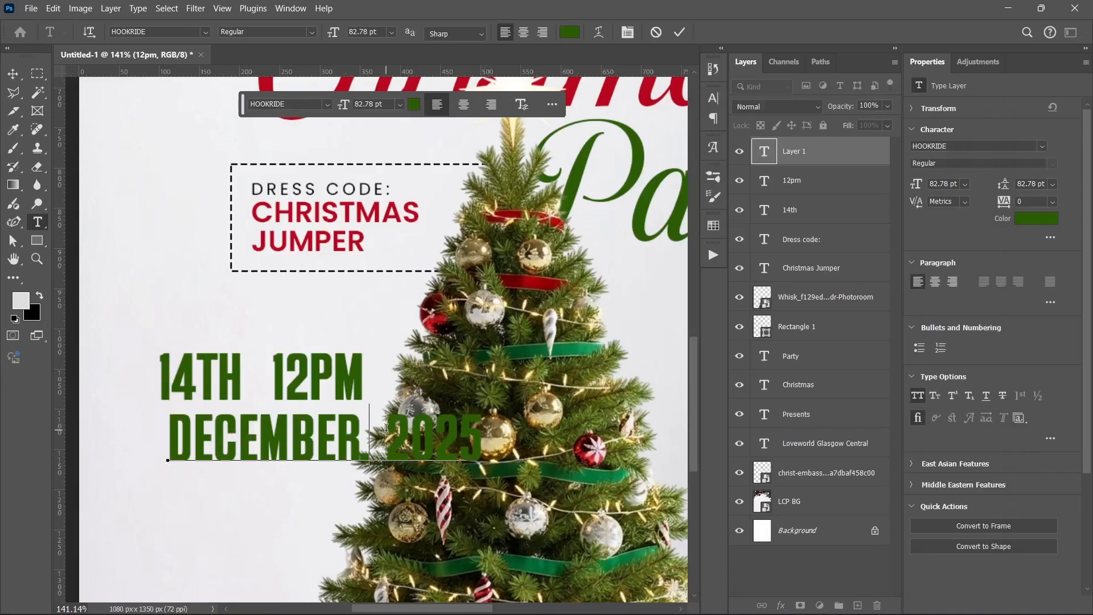
key(Return)
key(ctrl+Return)
Set the "DECEMBER, 2025" text to black (000000) in Poppins Thin at 24 pt
click(1024, 218)
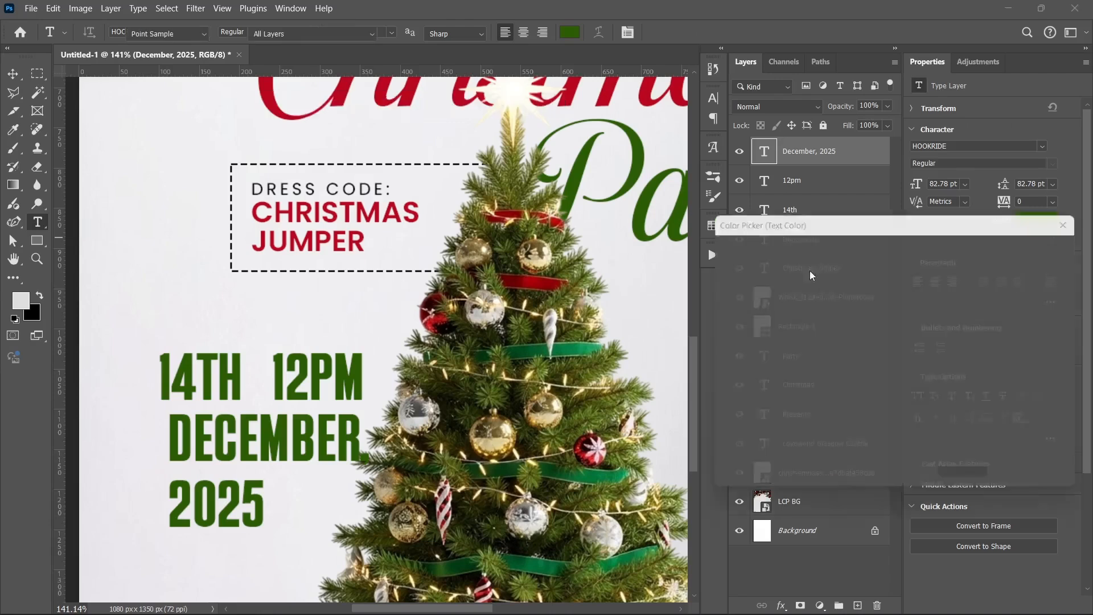
drag(763, 309, 606, 572)
click(1036, 252)
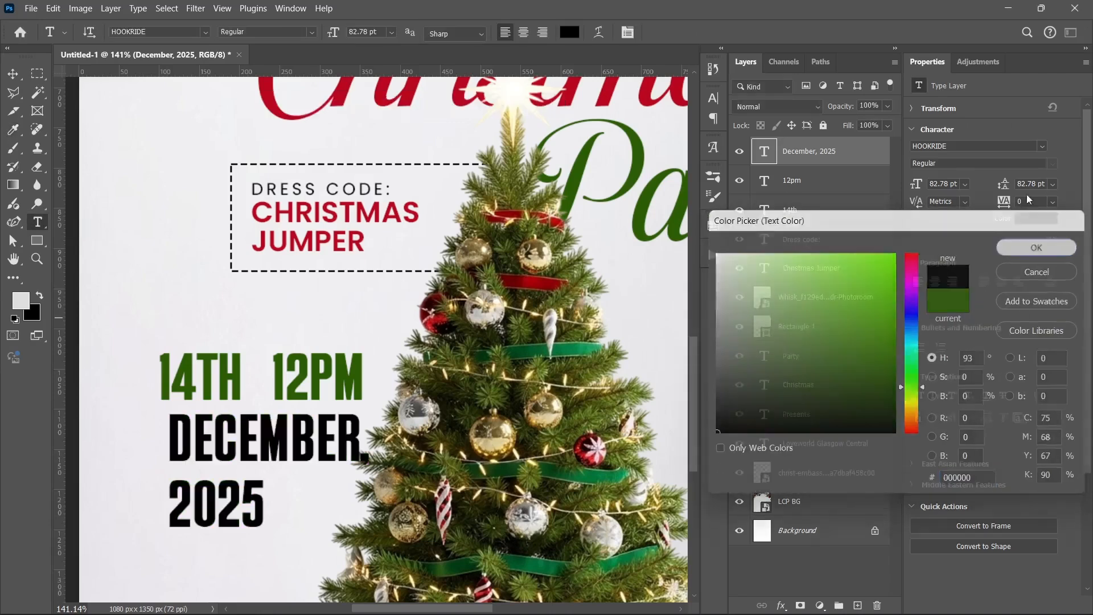
click(1041, 147)
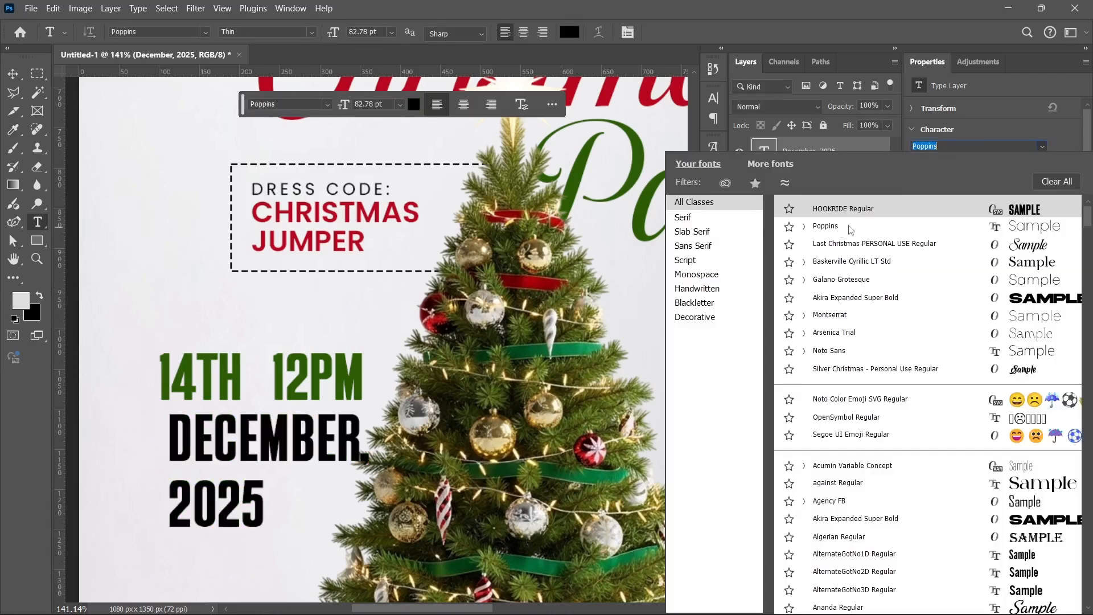
click(842, 224)
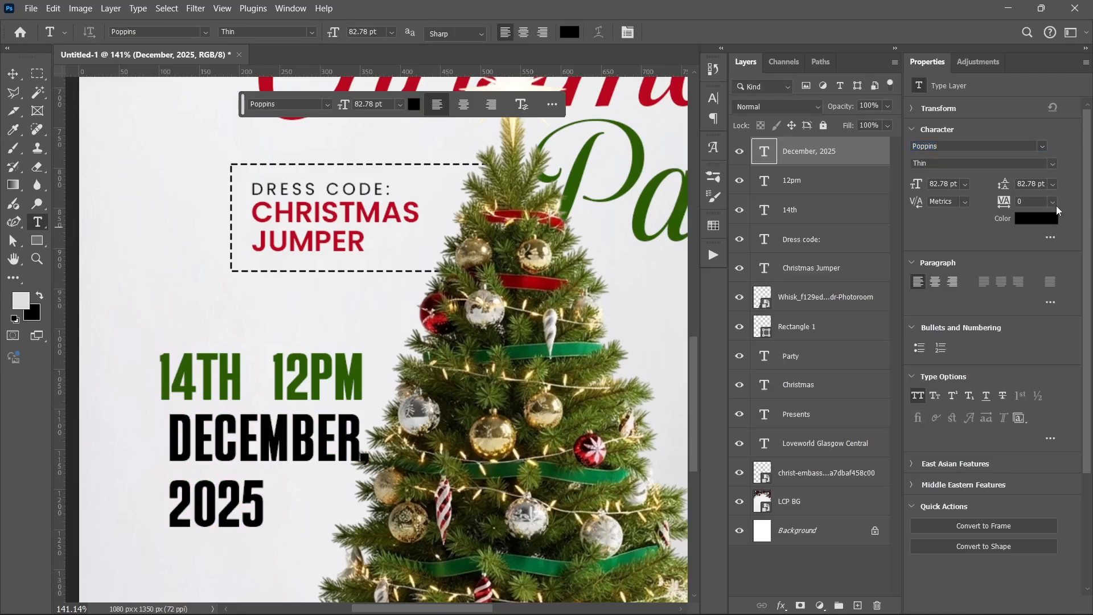
click(965, 184)
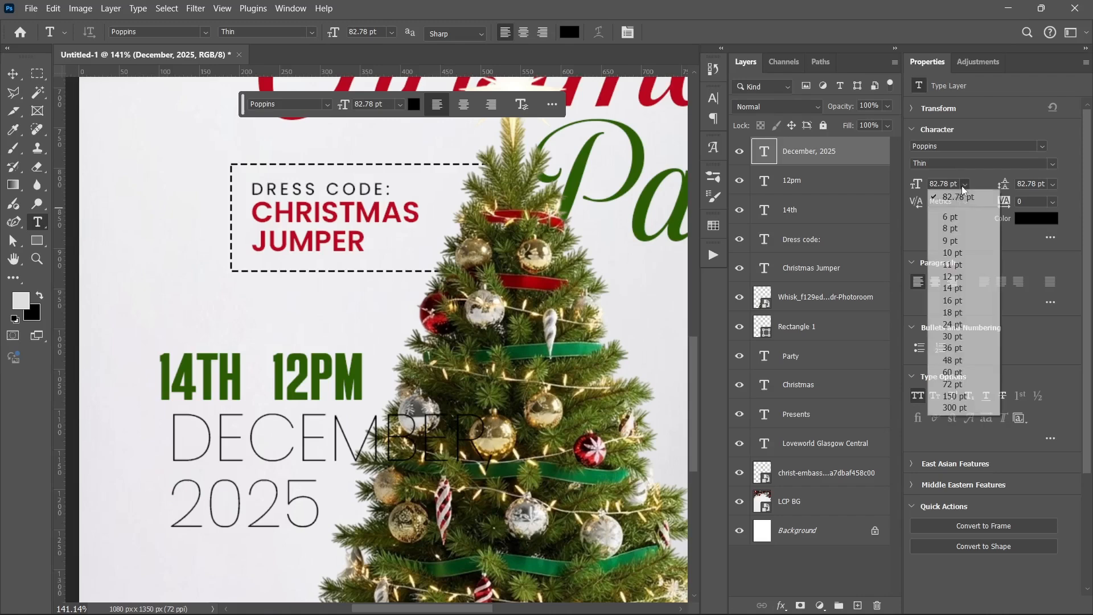
click(951, 324)
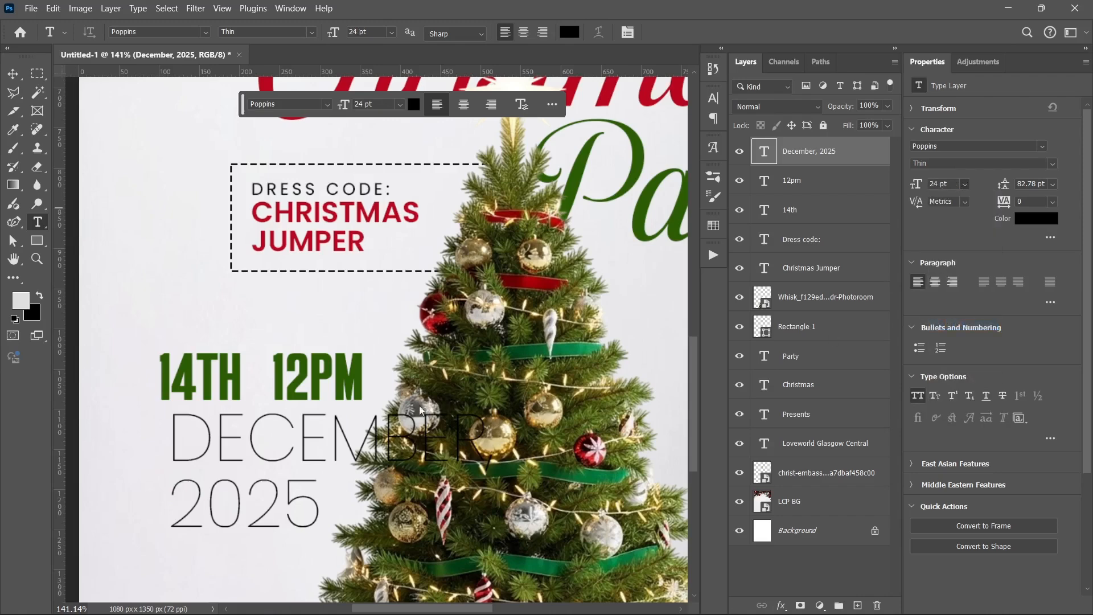
Apply auto leading and centre alignment to the "DECEMBER, 2025" text and move it directly under "14TH"
key(v)
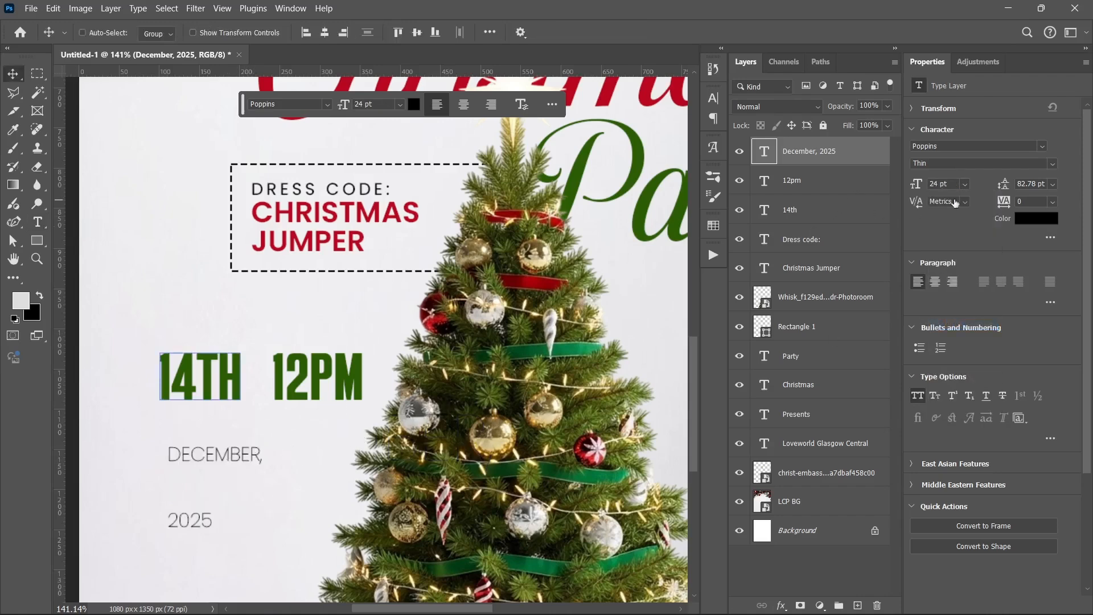
click(1052, 184)
click(1039, 197)
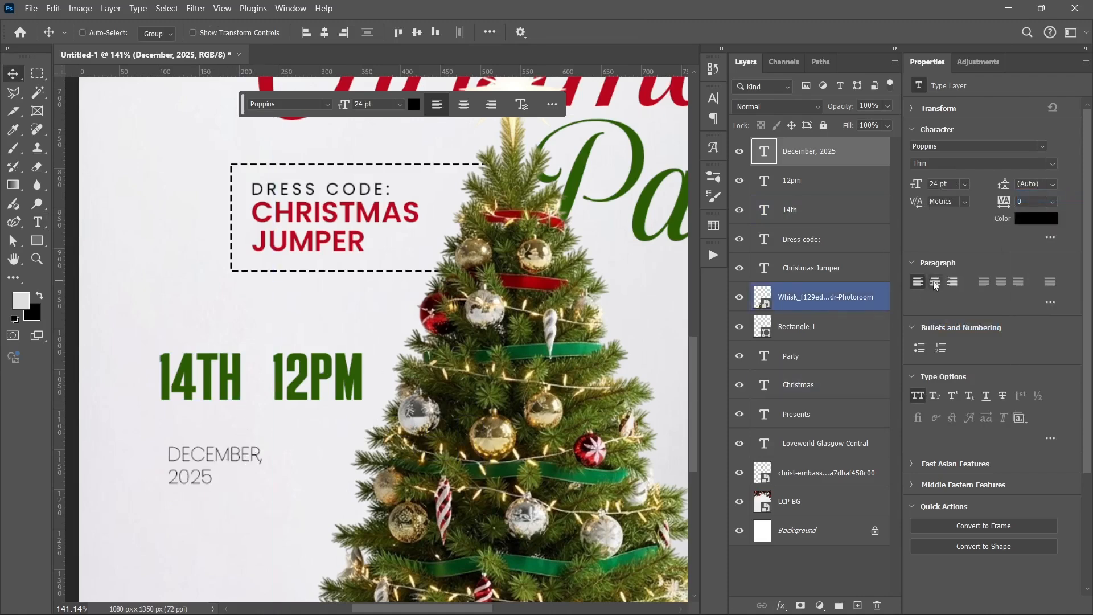
key(ctrl+shift+c)
drag(188, 464, 208, 419)
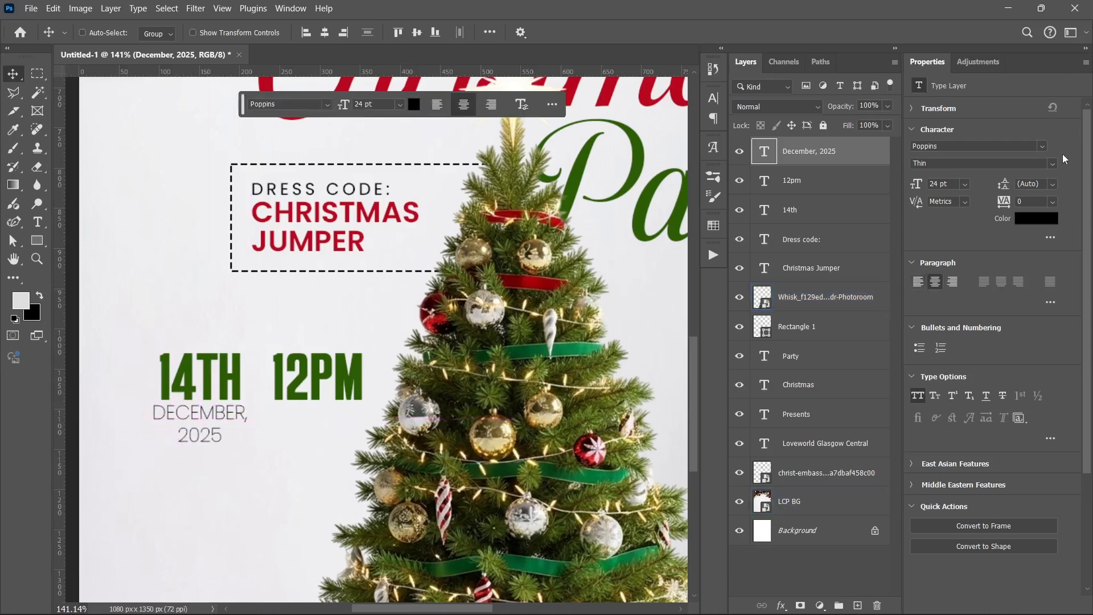
Change the "DECEMBER, 2025" text to Poppins Regular with 24 pt leading and shift it down slightly
click(1052, 165)
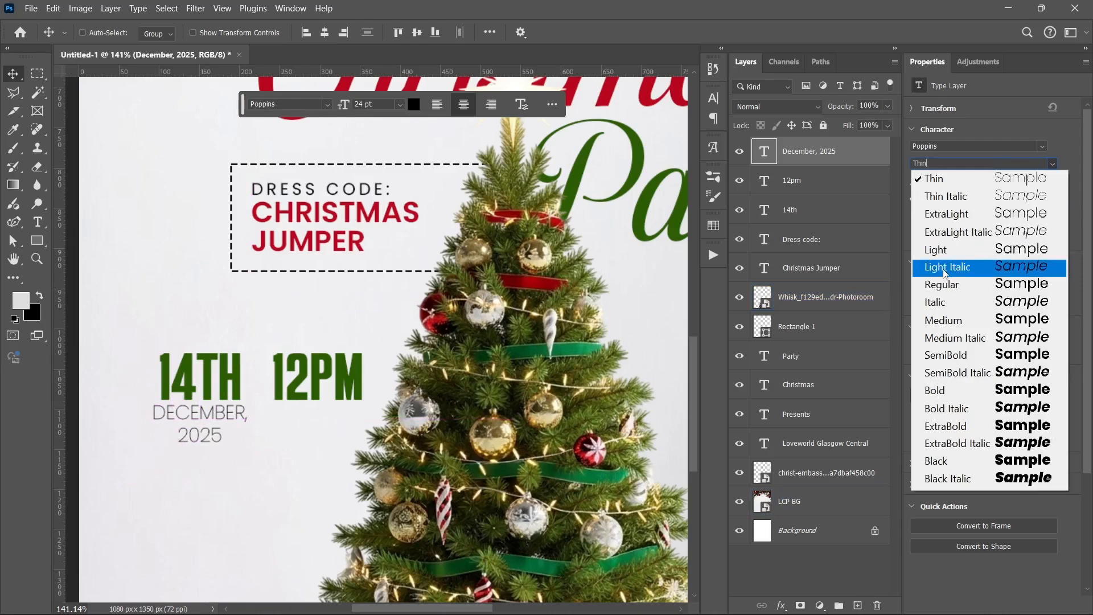
click(944, 288)
drag(210, 424, 210, 426)
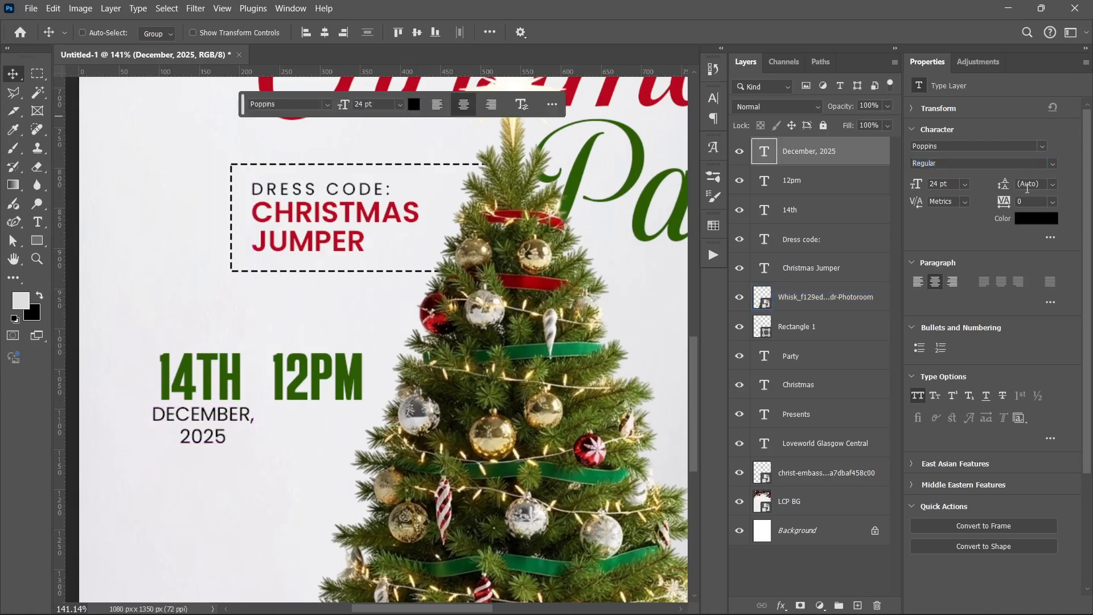
click(1053, 184)
click(1036, 334)
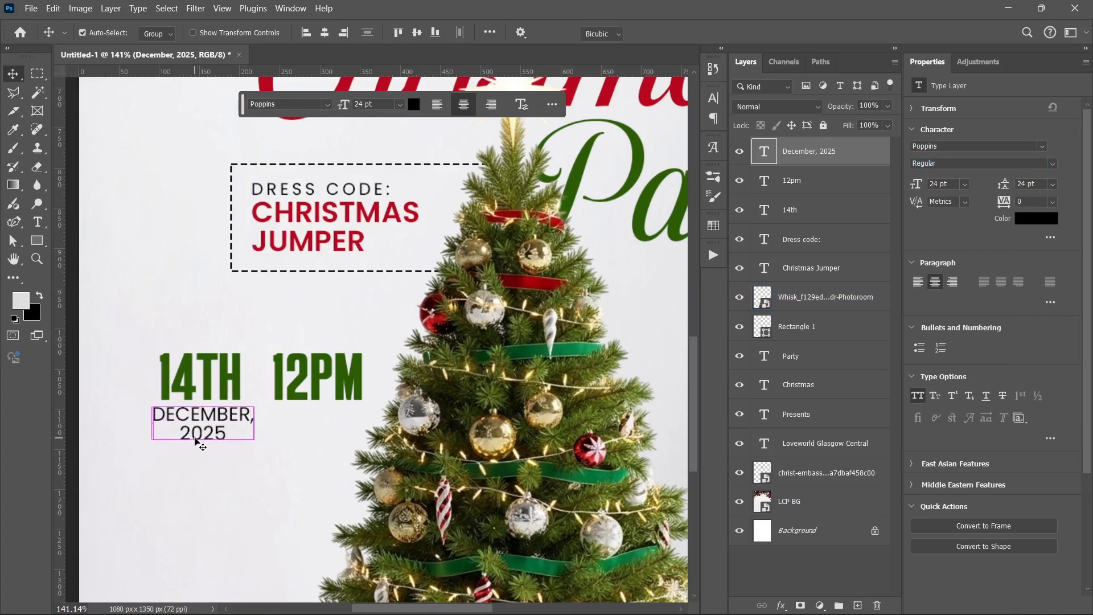
Scale the "DECEMBER, 2025" text down to about 80%, giving a 19.2 pt size
key(ctrl+t)
scroll(161, 436, up, 2)
scroll(161, 437, up, 2)
drag(336, 423, 323, 423)
key(Return)
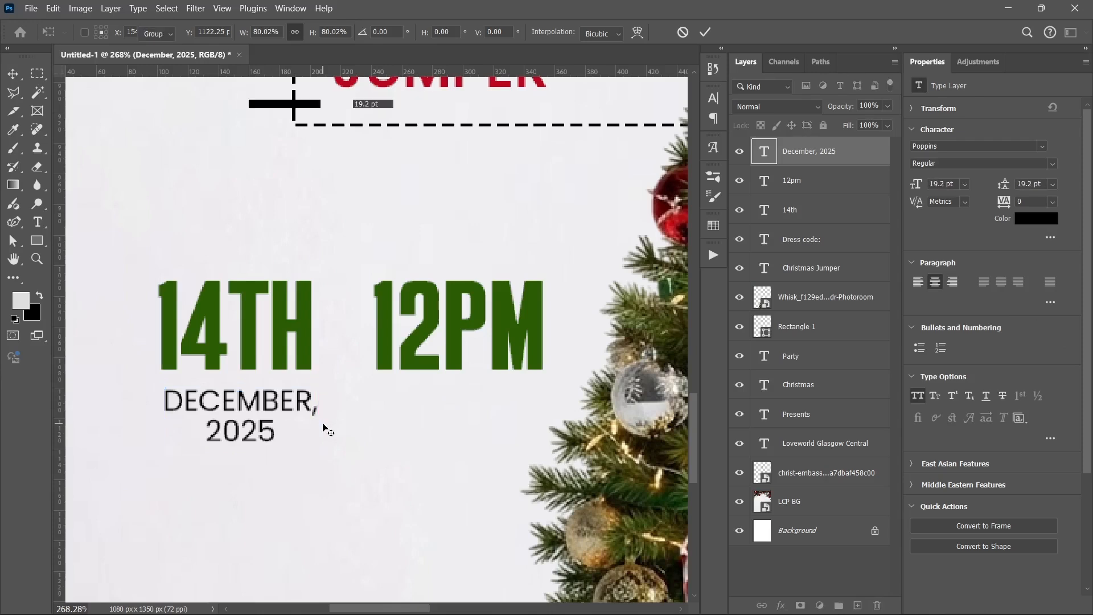
Nudge the "DECEMBER, 2025" text up closer to "14TH" by about 7 px and set its leading to 18 pt
key(v)
key(shift+Up)
key(Down)
key(Down)
key(Down)
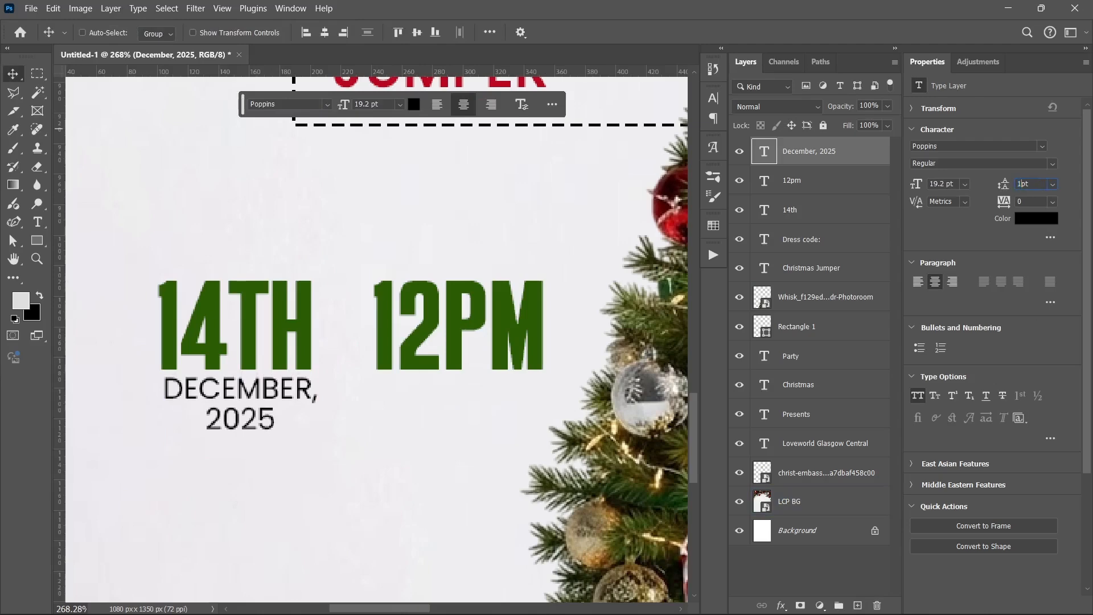
key(Return)
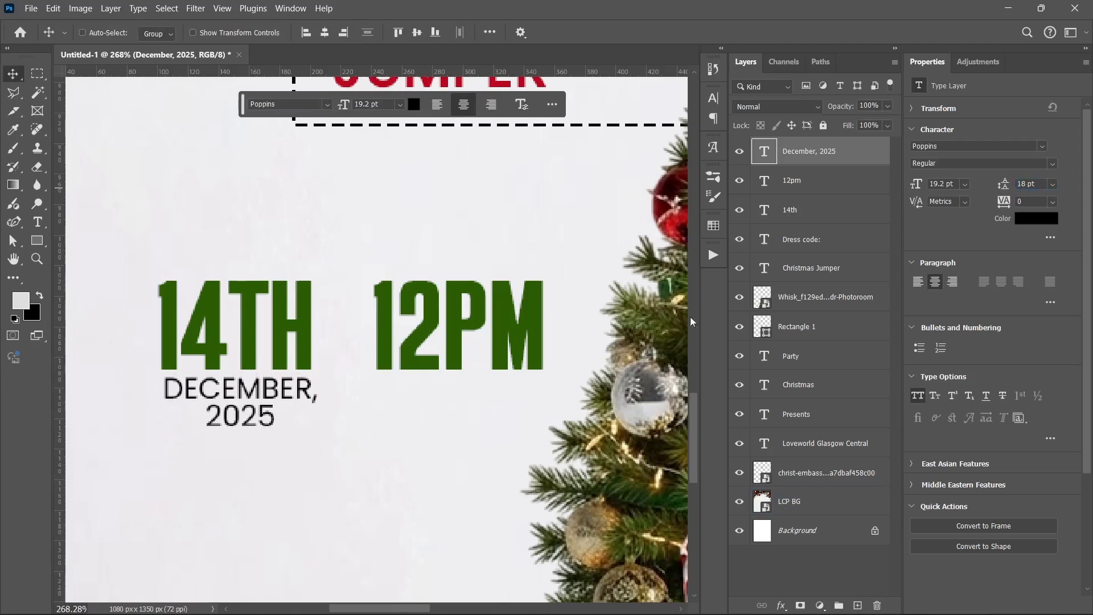
Duplicate the "DECEMBER, 2025" text under "12PM" and replace it with "immediately after service" from the Notepad details, split over two lines
scroll(249, 428, down, 1)
drag(239, 409, 415, 408)
mouse_move(464, 608)
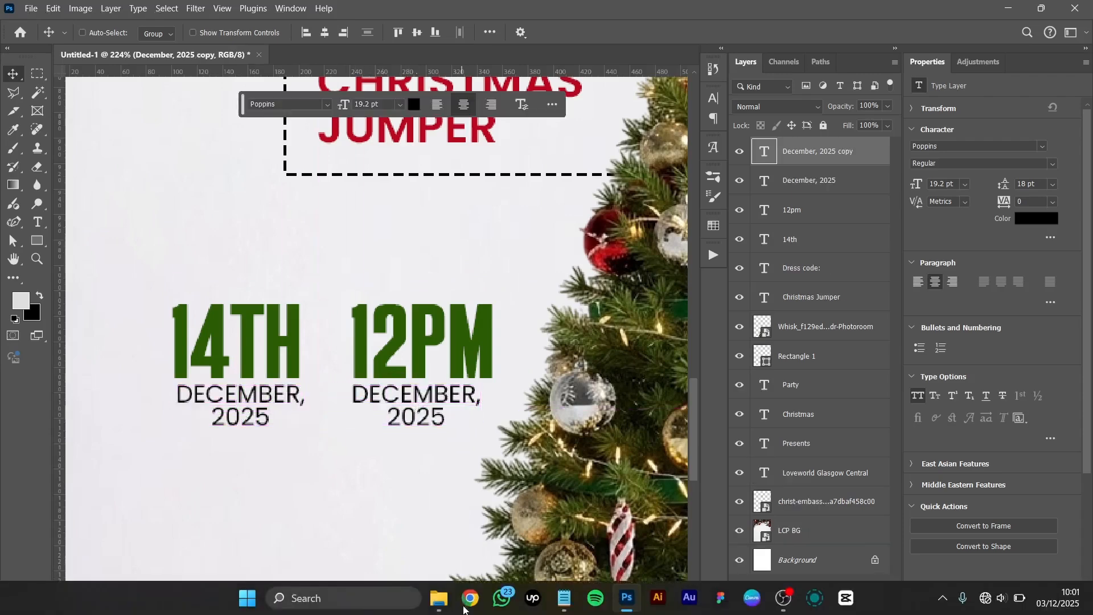
click(558, 602)
drag(279, 238, 420, 241)
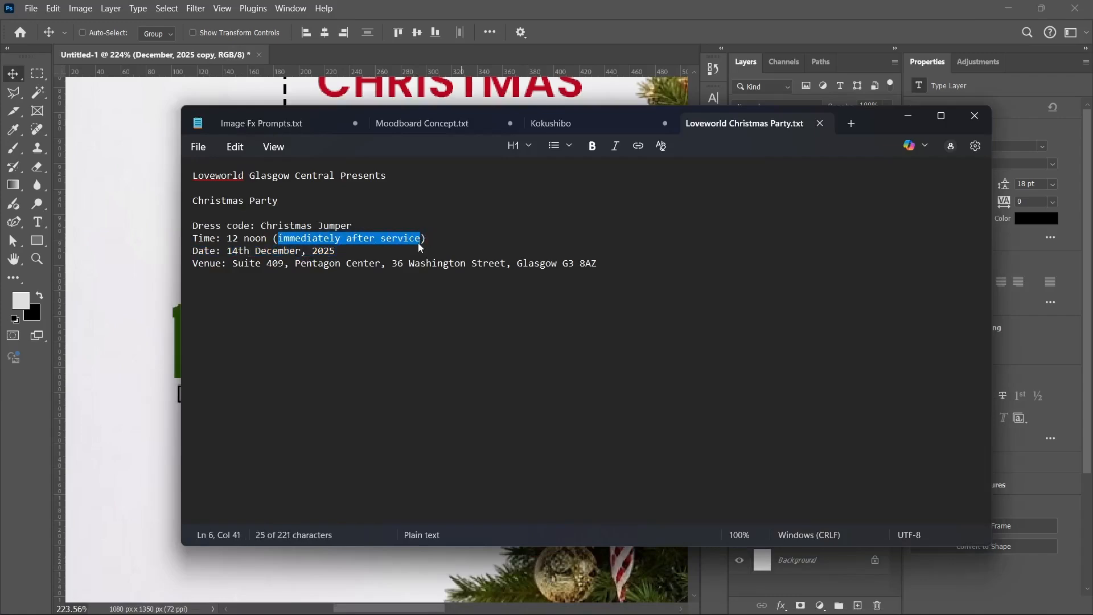
click(908, 115)
double_click(412, 417)
key(ctrl+a)
key(ctrl+v)
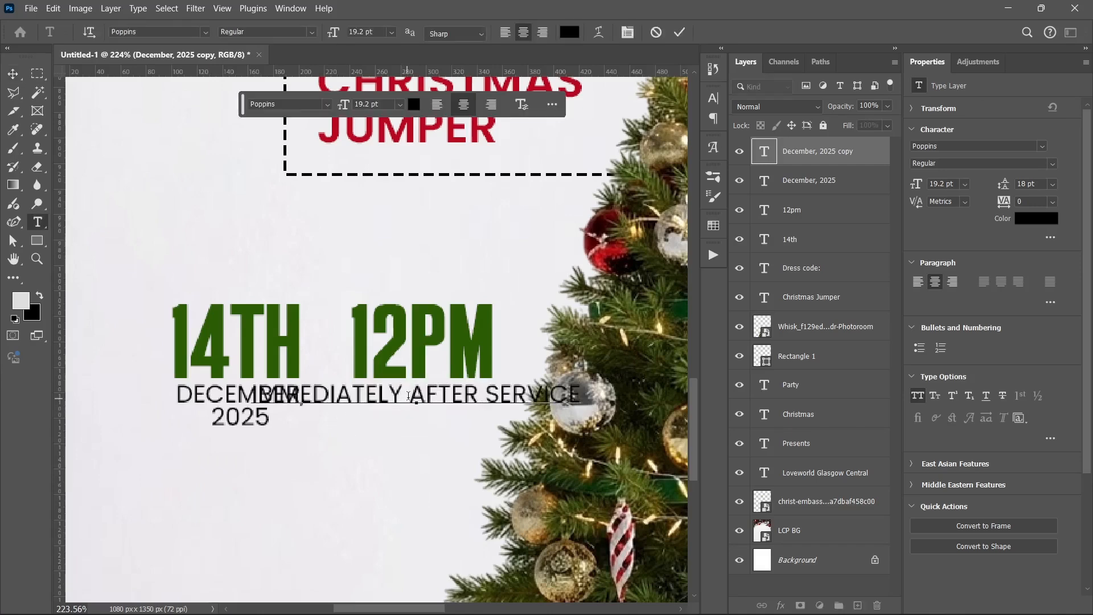
click(410, 393)
key(Return)
key(ctrl+Return)
key(v)
Duplicate "12PM" together with its "immediately after service" caption about 580 px to the right, on the other side of the tree
scroll(395, 401, down, 3)
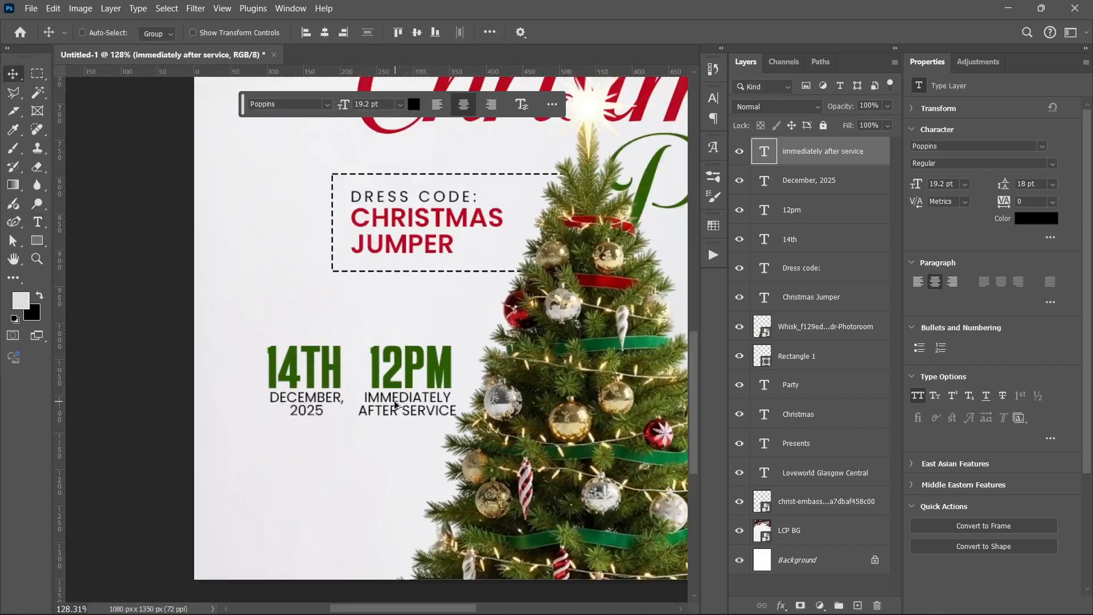
scroll(429, 387, down, 1)
drag(455, 371, 378, 403)
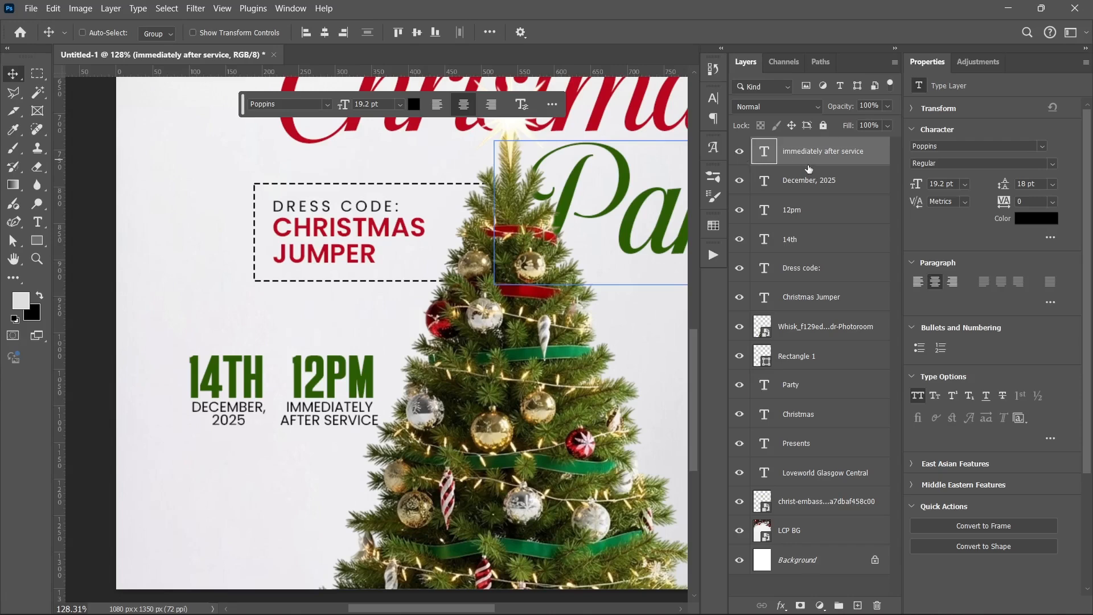
ctrl+click(758, 211)
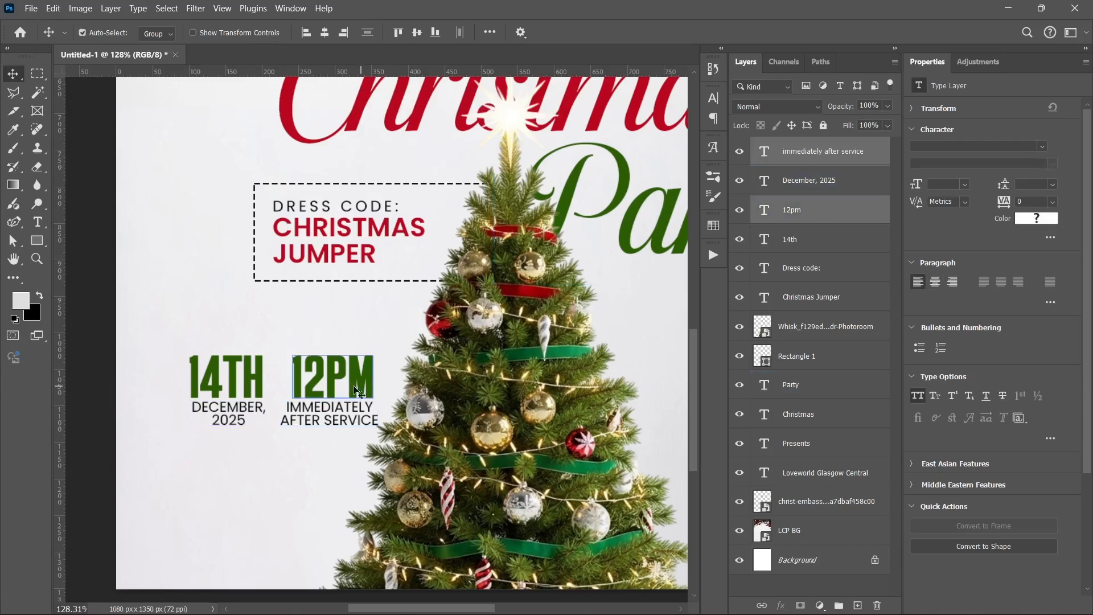
scroll(359, 390, down, 5)
drag(342, 390, 542, 390)
ctrl+click(517, 430)
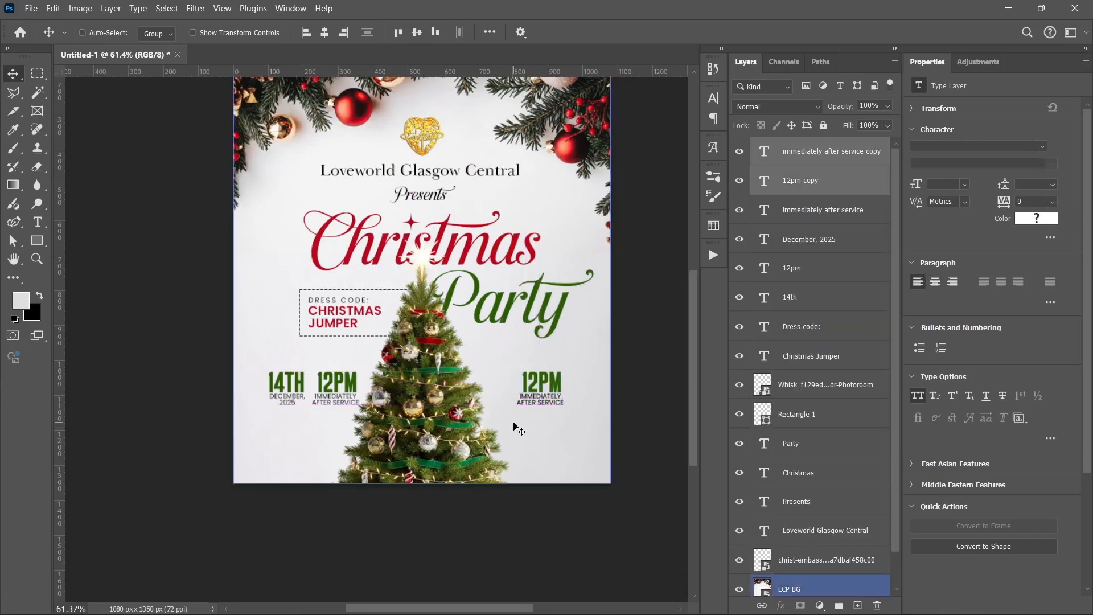
Delete the original "12PM" text and its "immediately after service" caption beside "14TH"
click(819, 211)
ctrl+click(811, 269)
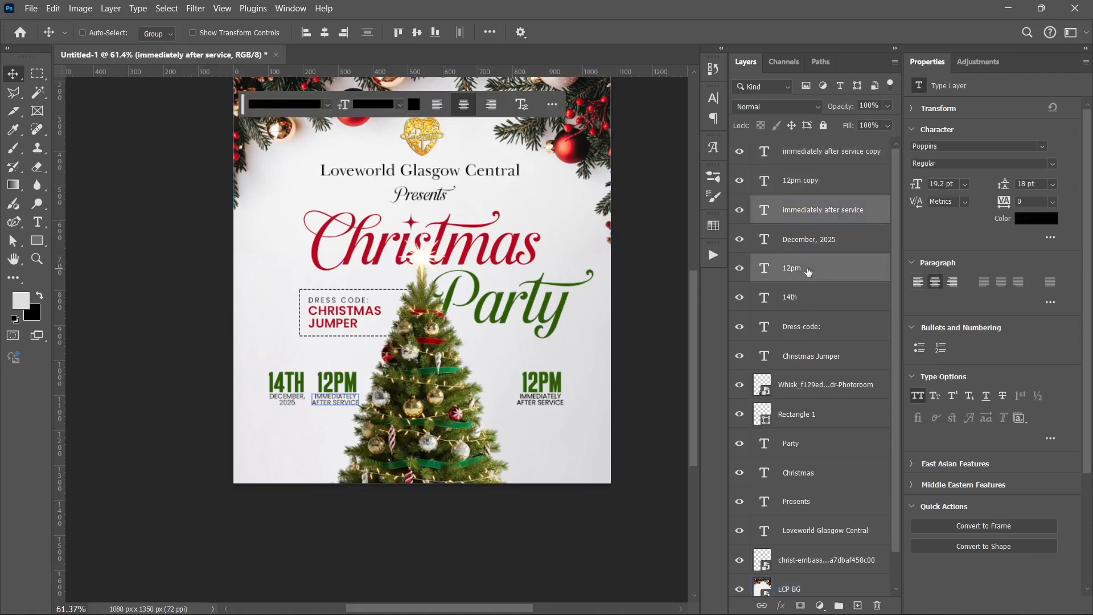
key(Delete)
Move "14TH" together with its "DECEMBER, 2025" caption 70 px to the right, closer to the tree
drag(460, 380, 422, 402)
click(821, 233)
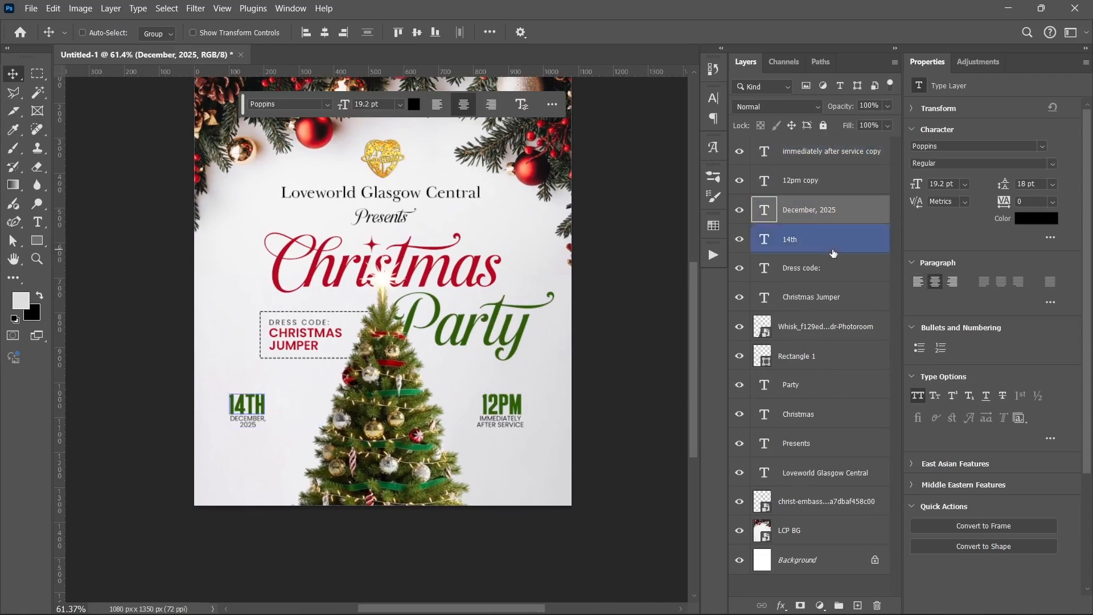
ctrl+click(825, 215)
key(shift+Right)
key(shift+Right)
key(shift+Right)
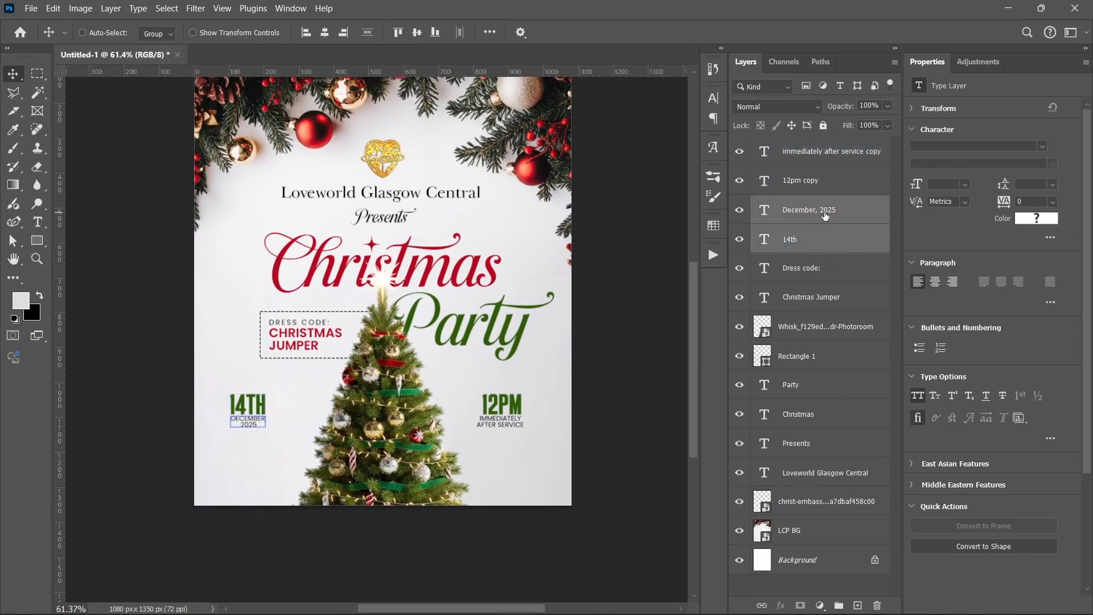
key(shift+Right)
key(shift+Right)
key(shift+Right)
key(shift+Right)
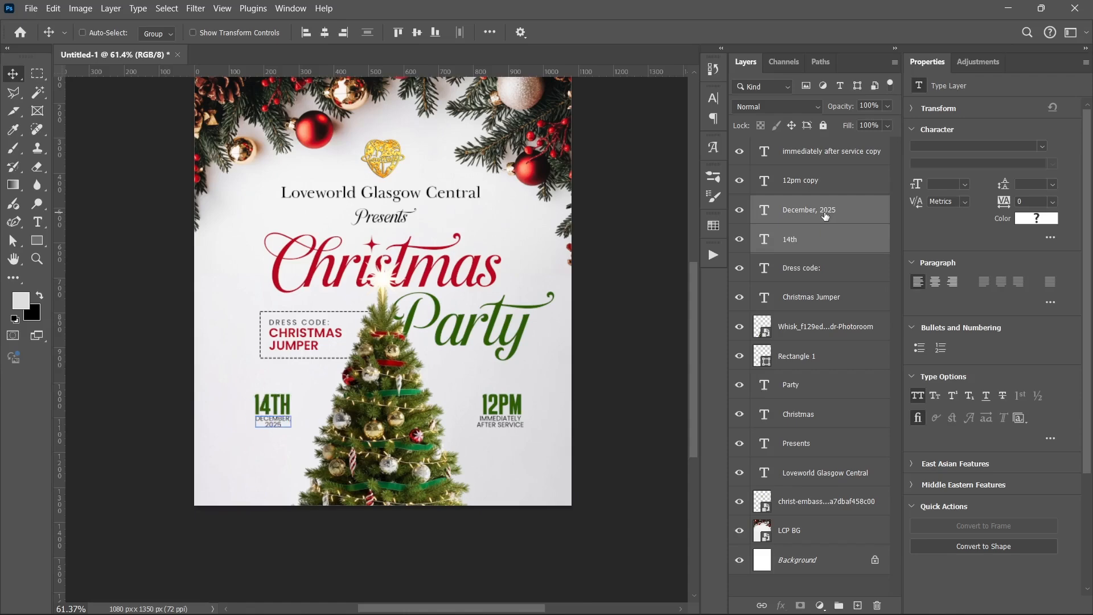
Draw a rectangle about 900 x 106 px across the lower part of the tree, above all other layers
scroll(454, 478, up, 1)
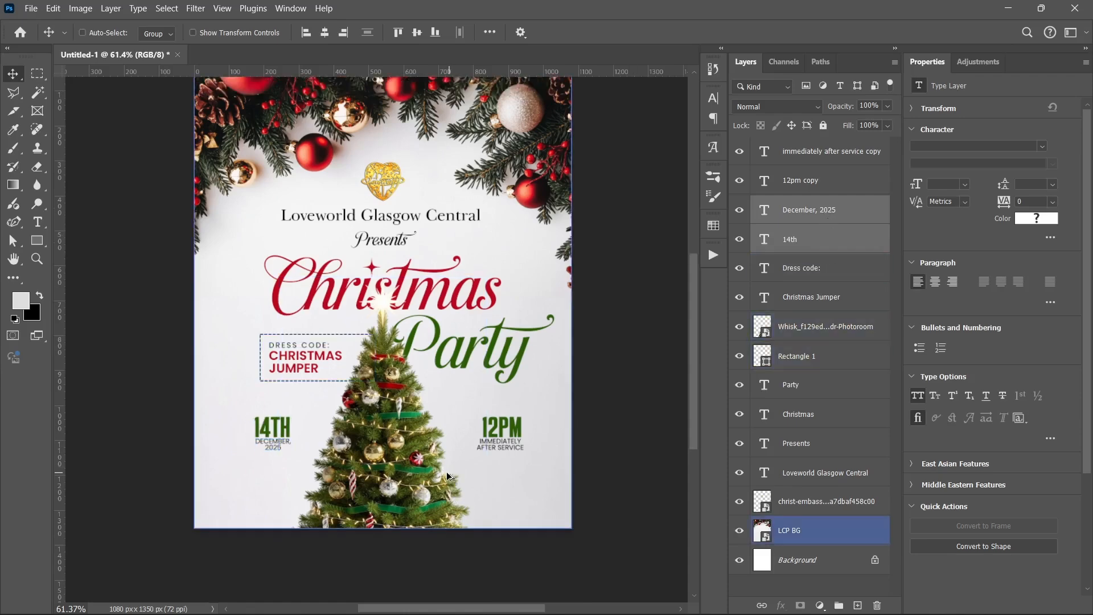
scroll(450, 474, down, 2)
click(855, 152)
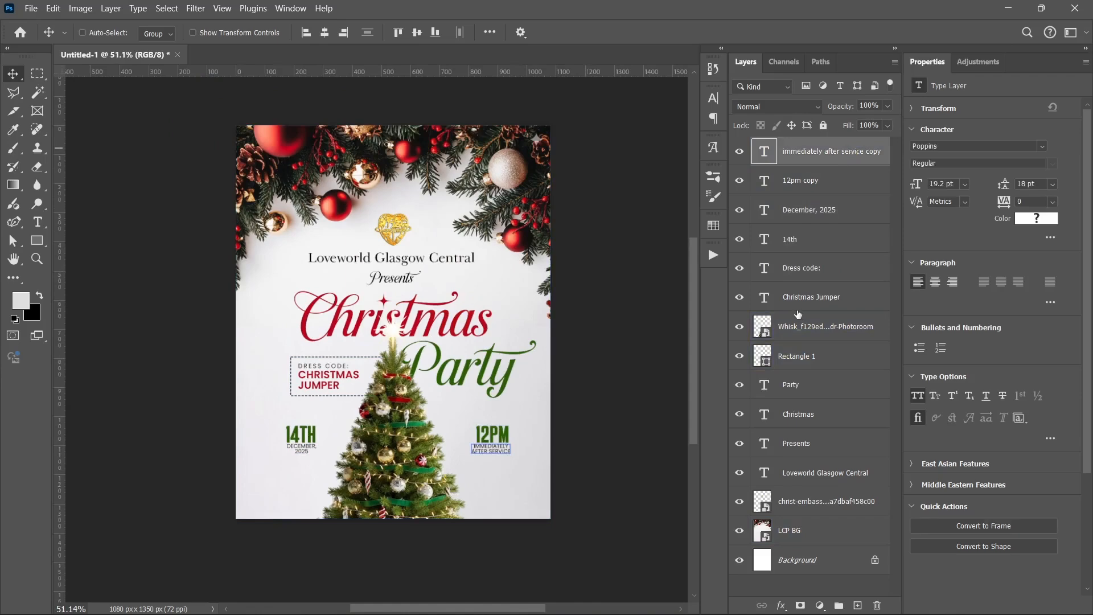
click(44, 244)
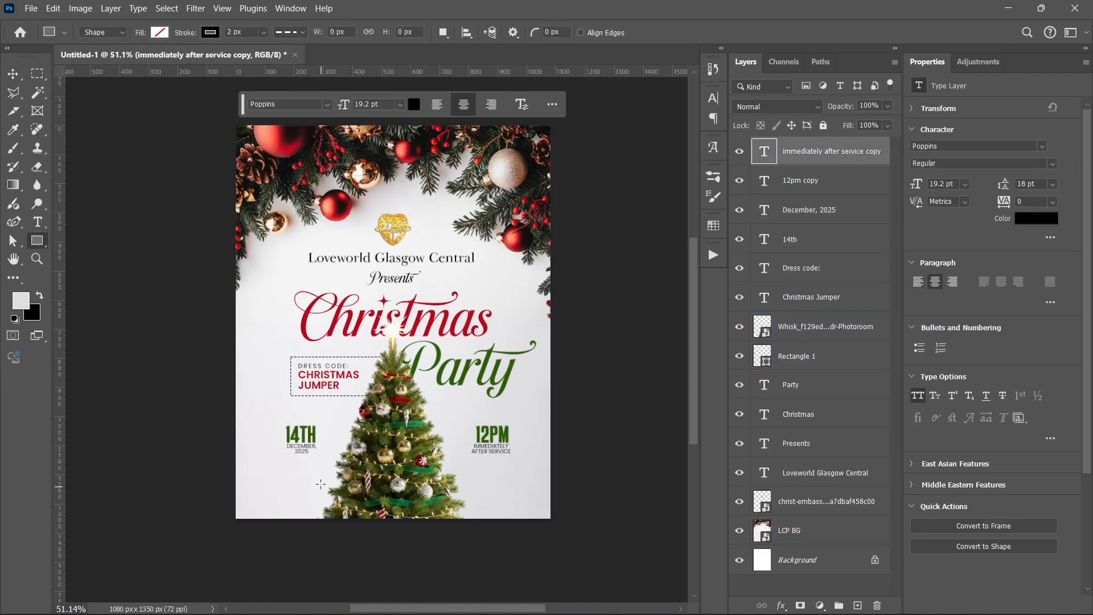
drag(259, 473, 520, 503)
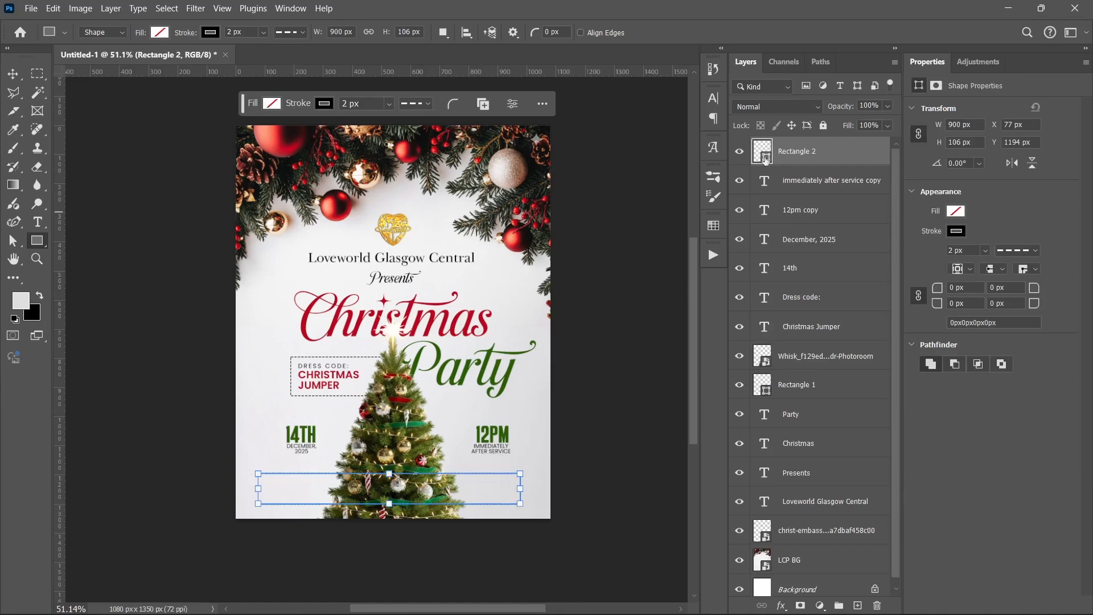
Give the new rectangle a light grey fill and remove its stroke
click(949, 230)
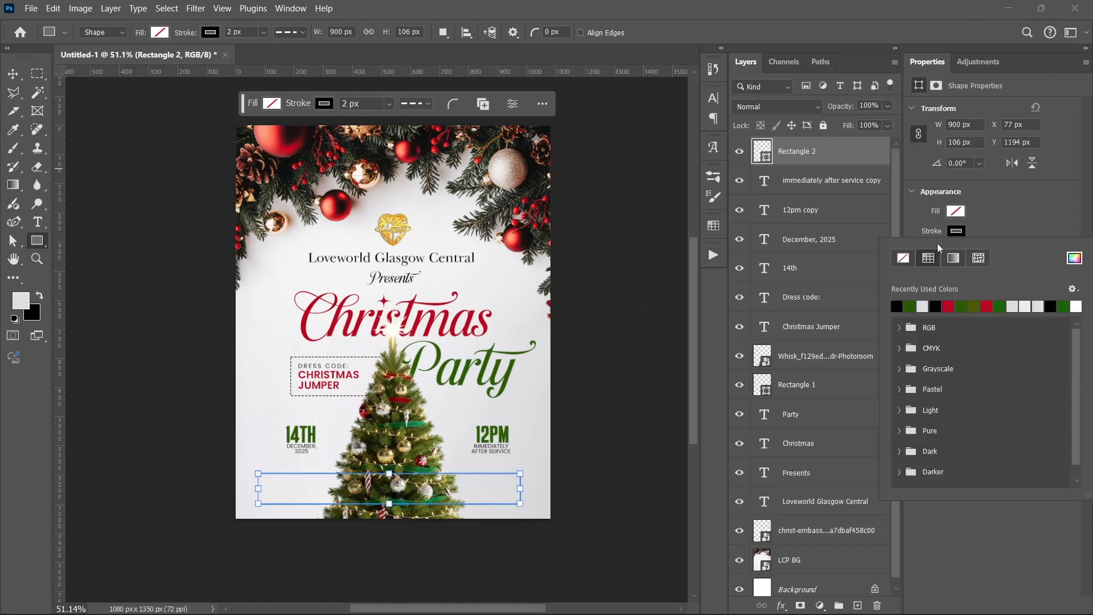
click(923, 306)
click(954, 211)
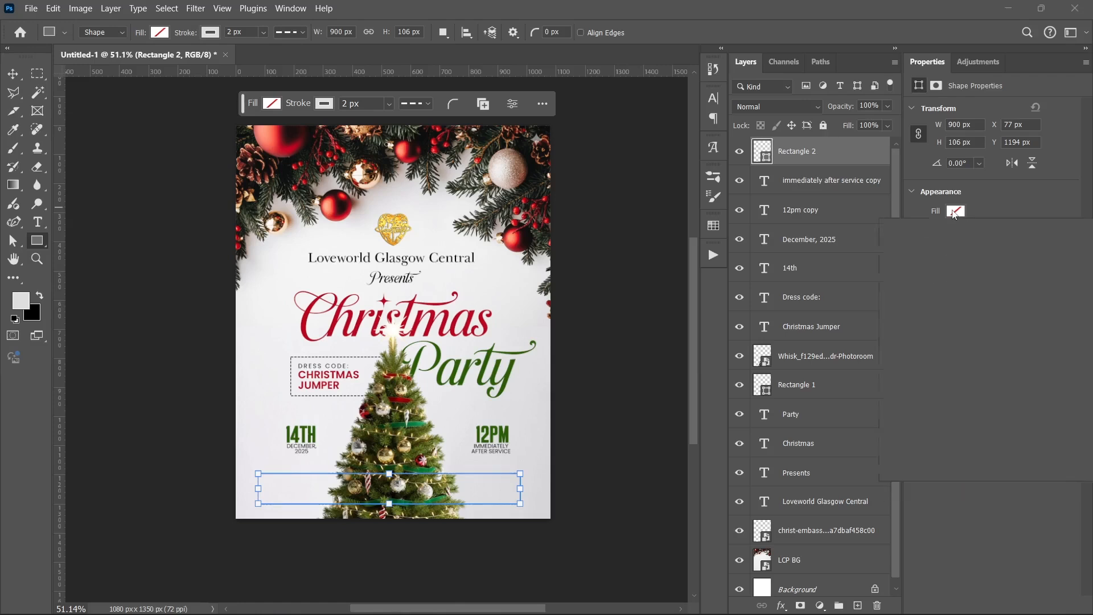
click(897, 287)
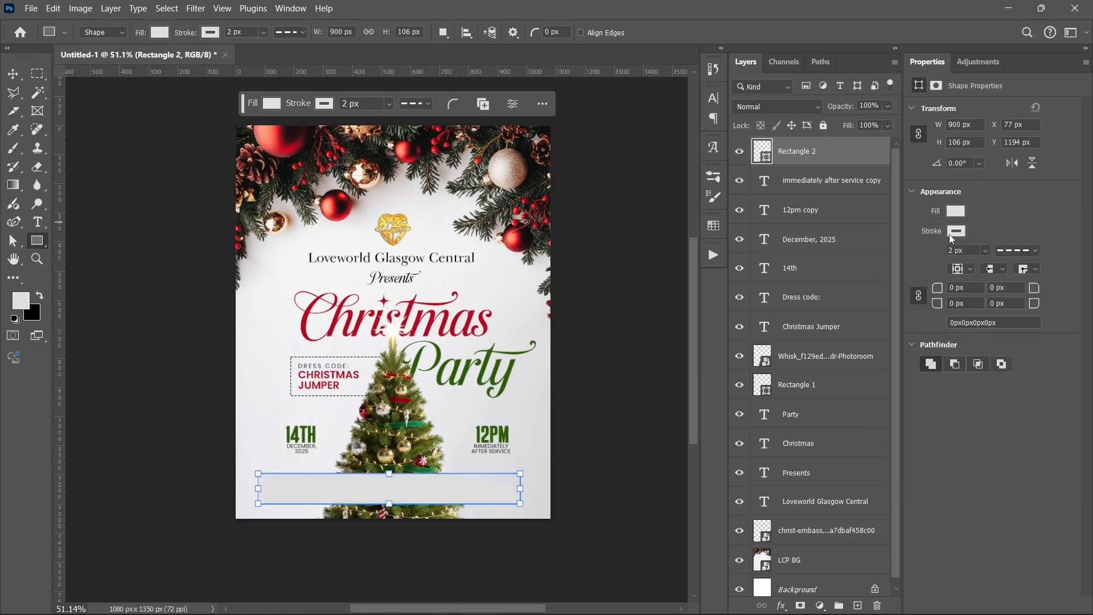
click(950, 232)
click(903, 257)
click(963, 211)
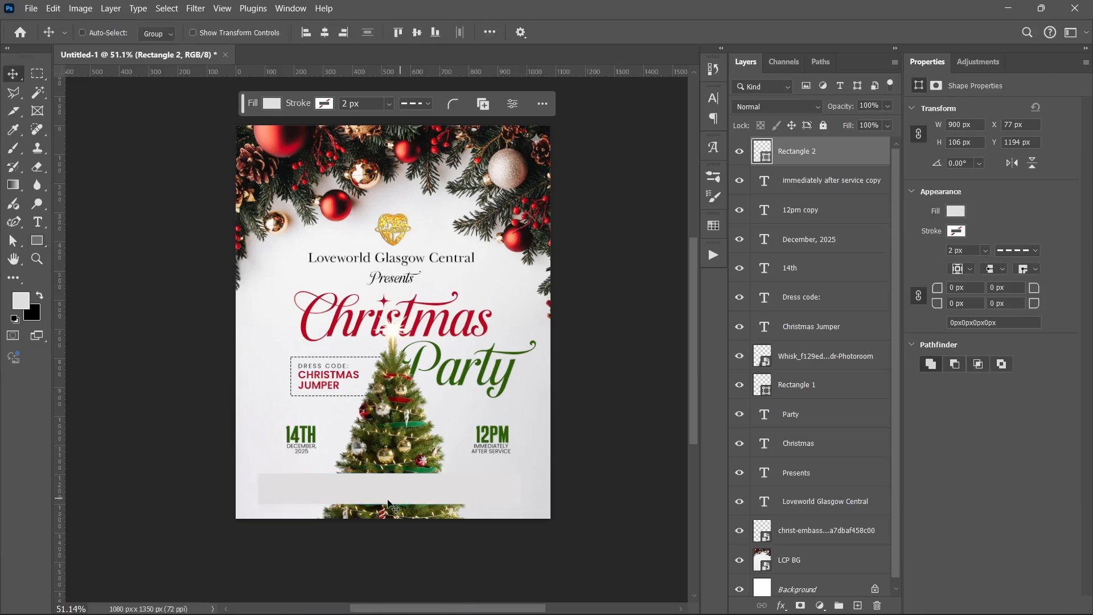
Recolor the rectangle's fill to #efedf0, sampled from the flyer background beside the tree
scroll(408, 507, up, 3)
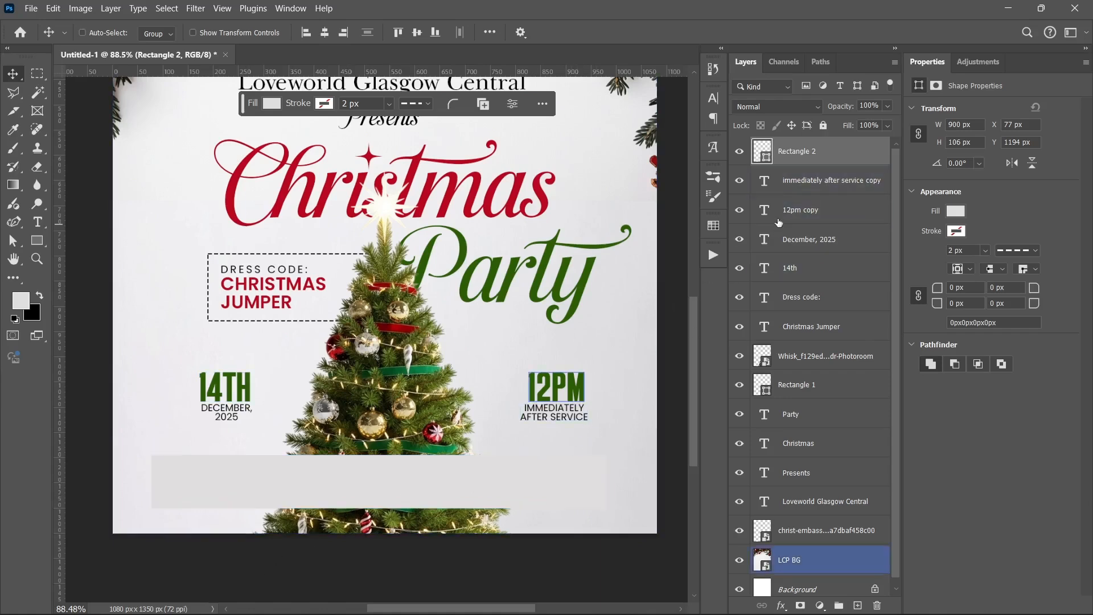
click(955, 210)
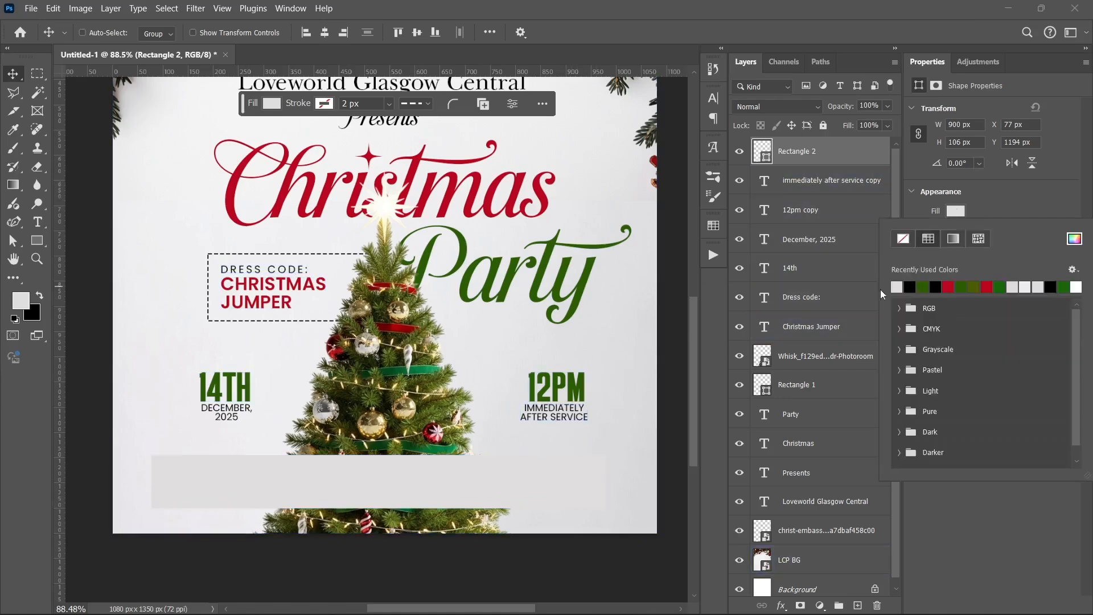
double_click(763, 153)
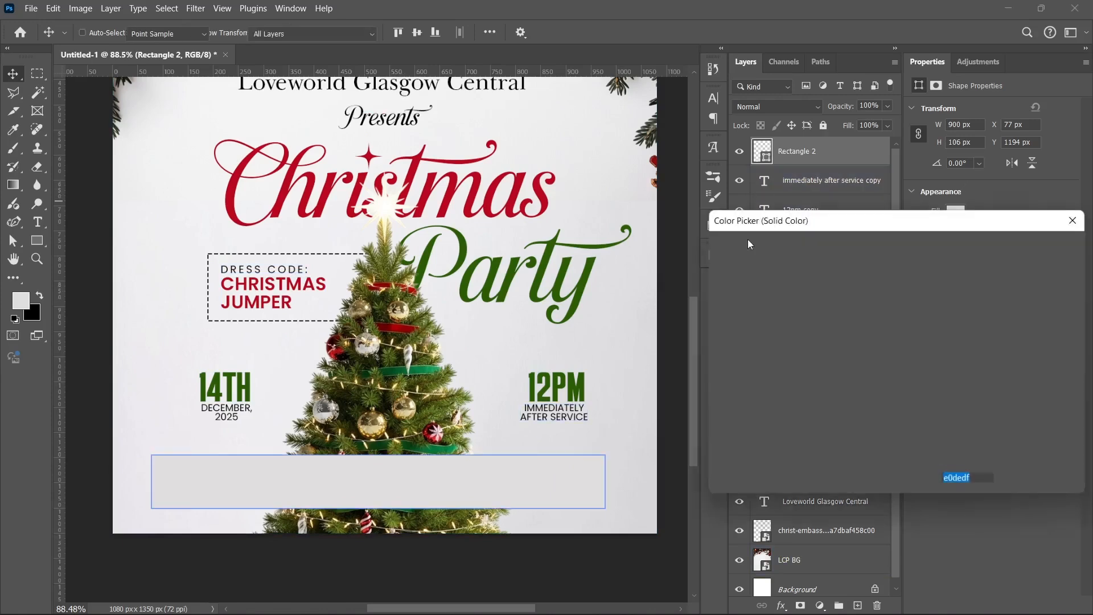
click(657, 233)
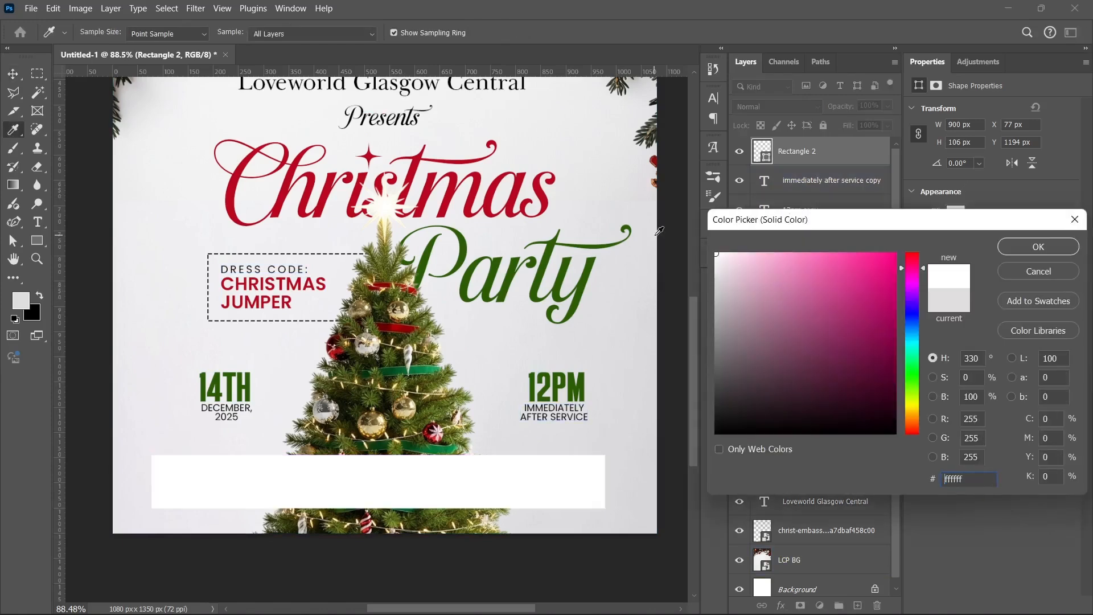
click(1025, 246)
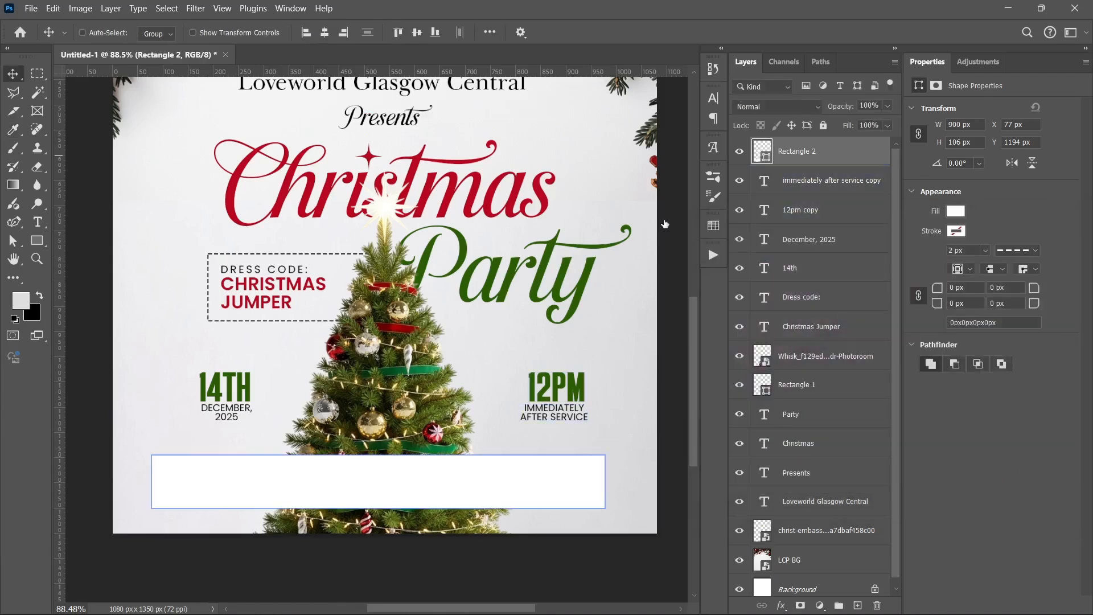
click(609, 431)
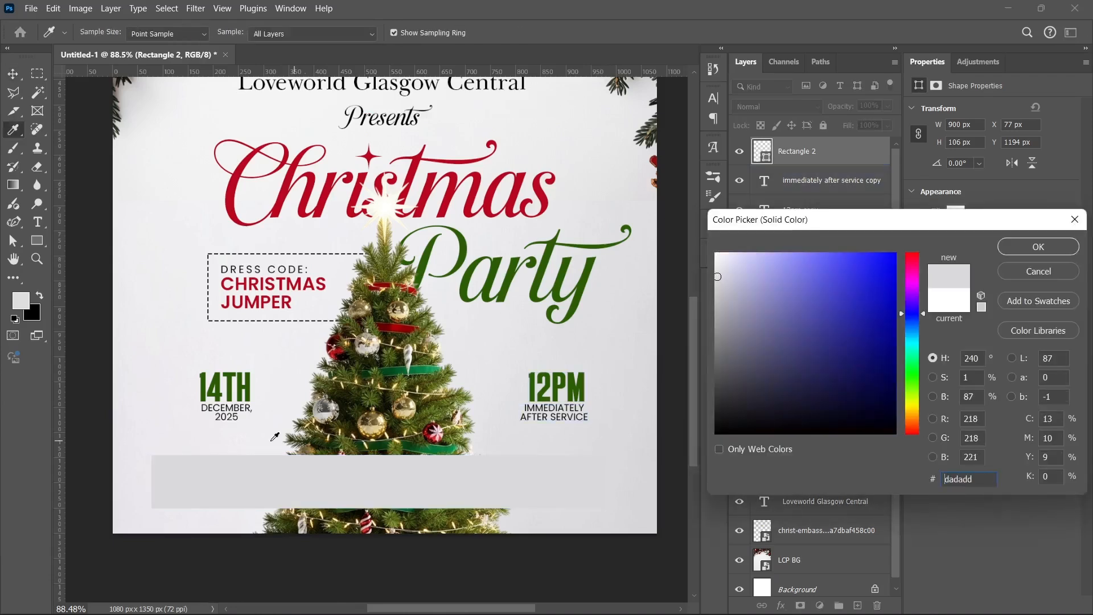
click(238, 440)
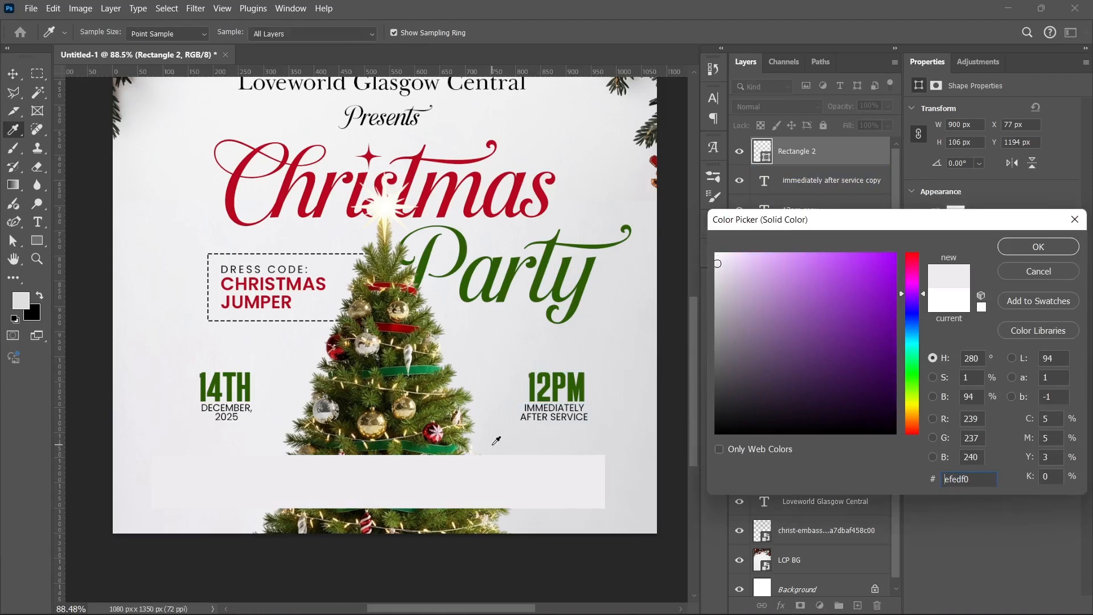
click(1049, 252)
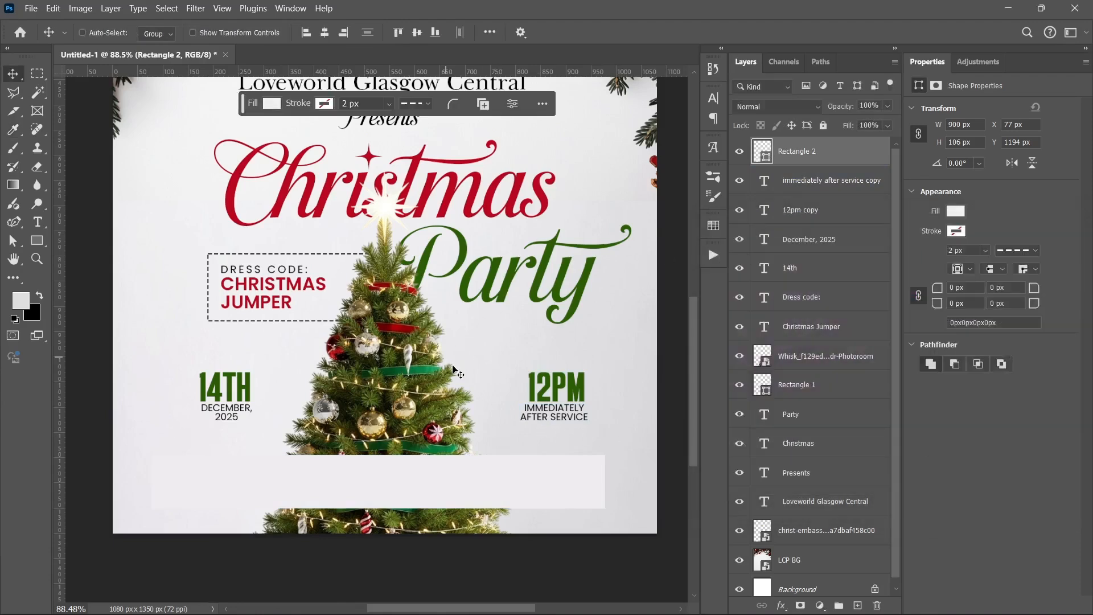
Mask the rectangle's area out of the tree layer using the rectangle's outline as a selection, and hide the rectangle
ctrl+click(765, 160)
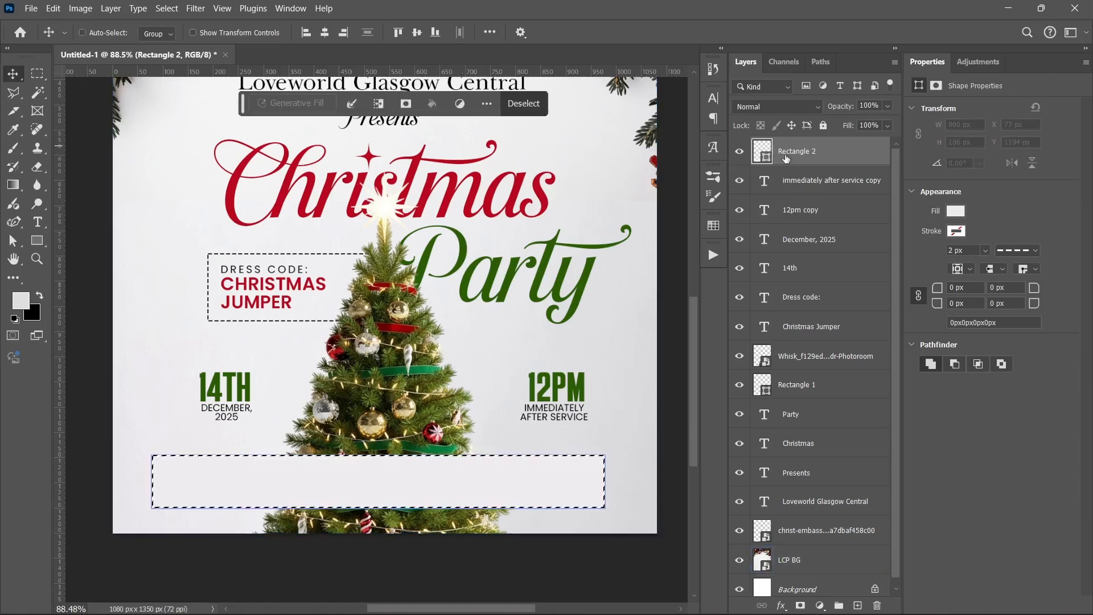
click(803, 362)
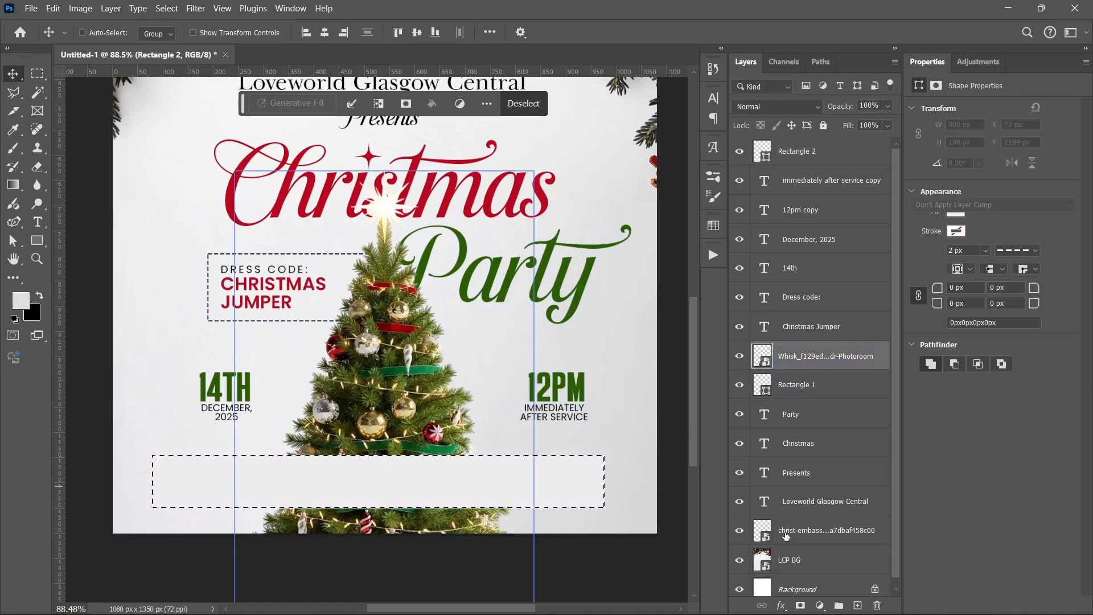
click(800, 605)
key(ctrl+i)
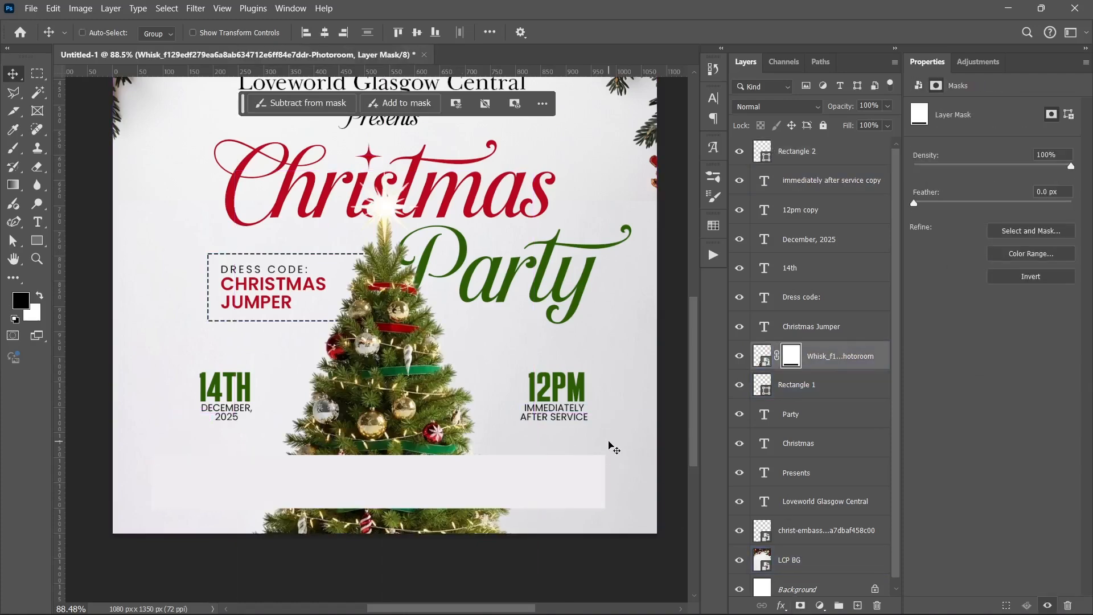
click(739, 151)
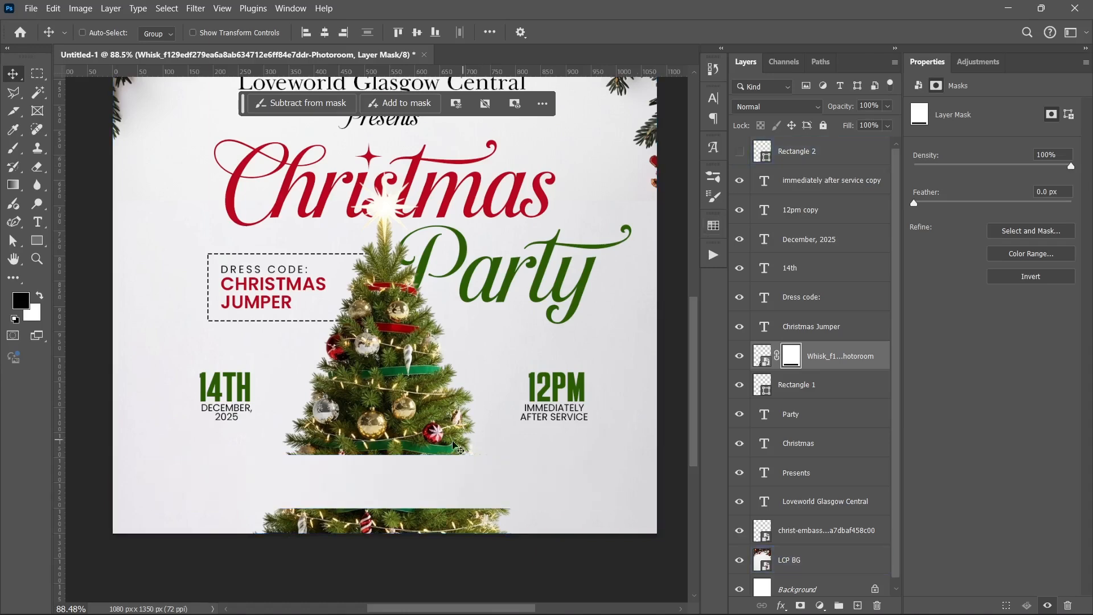
Examine the gap cut through the lower tree and how it sits below the date and time texts
scroll(397, 495, down, 3)
scroll(396, 456, up, 4)
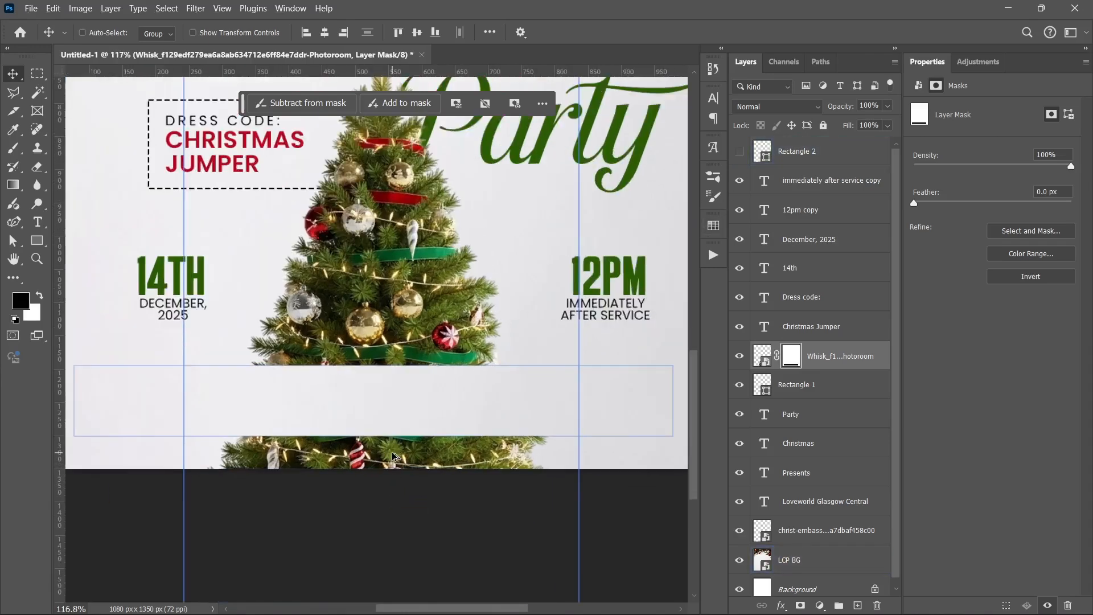
scroll(550, 540, down, 3)
scroll(551, 543, down, 3)
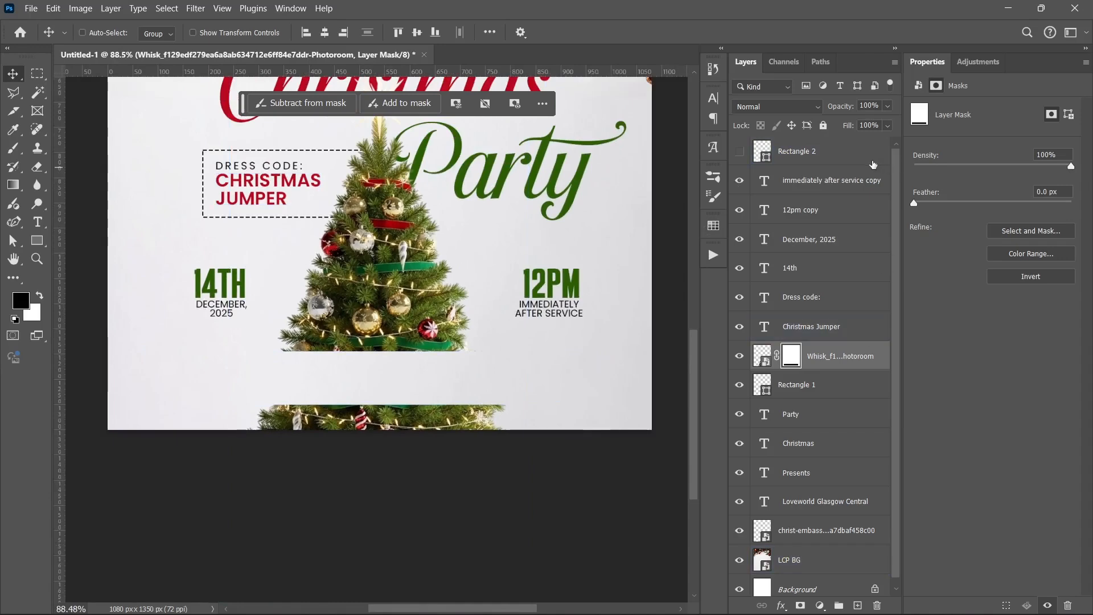
click(826, 180)
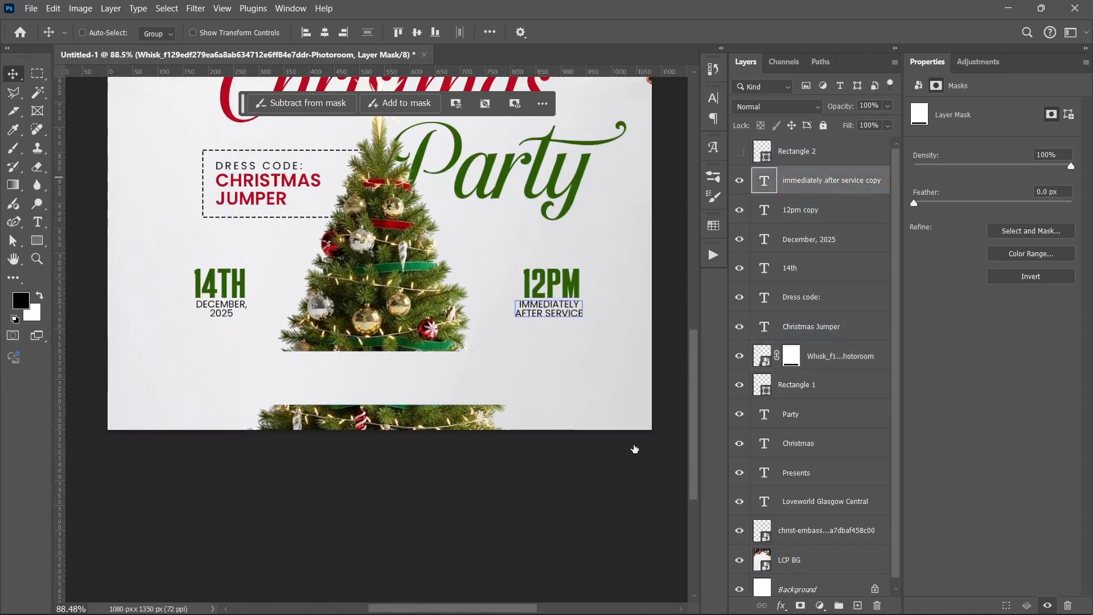
scroll(402, 434, down, 3)
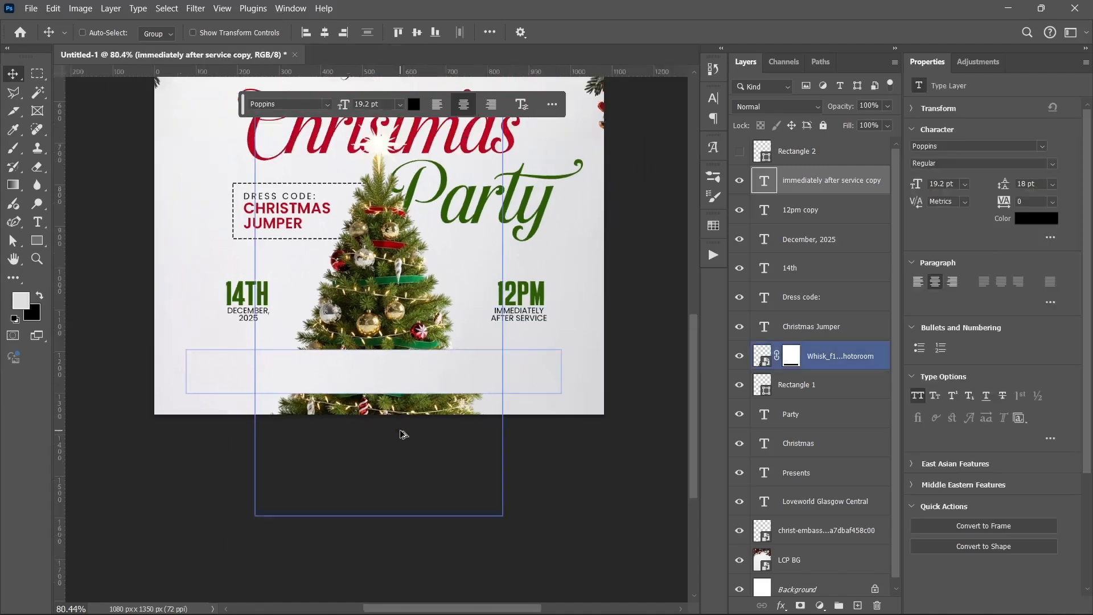
click(817, 211)
scroll(396, 562, up, 1)
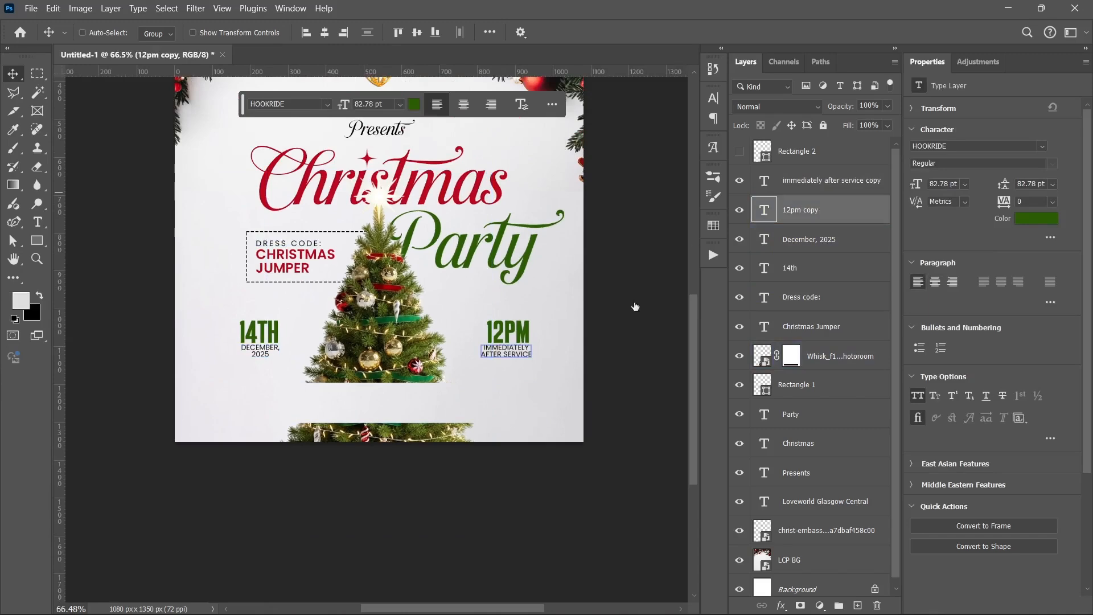
scroll(380, 464, up, 5)
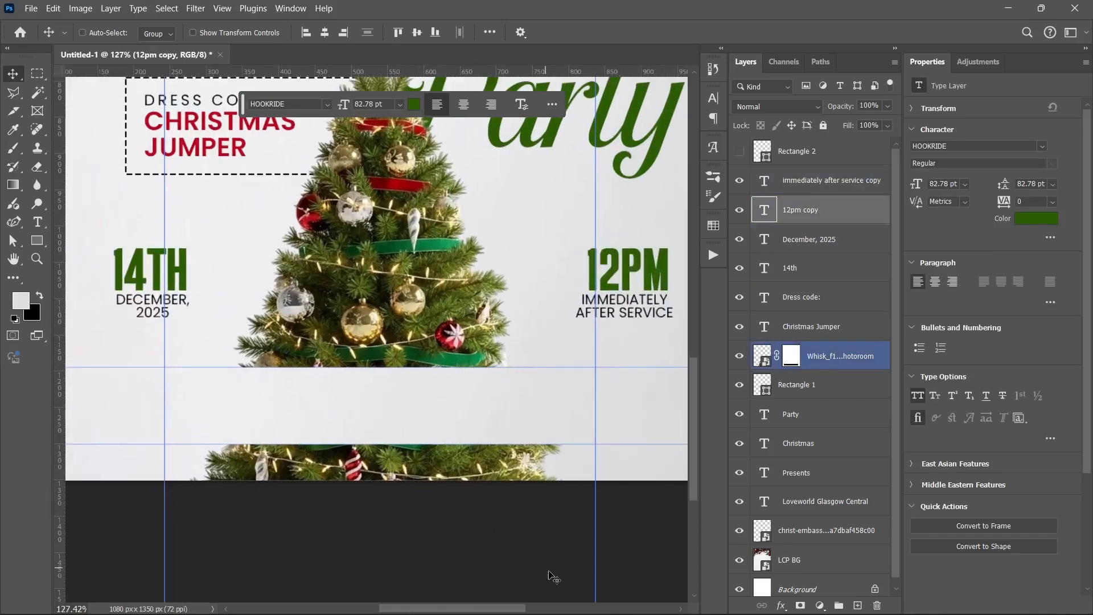
scroll(515, 495, down, 2)
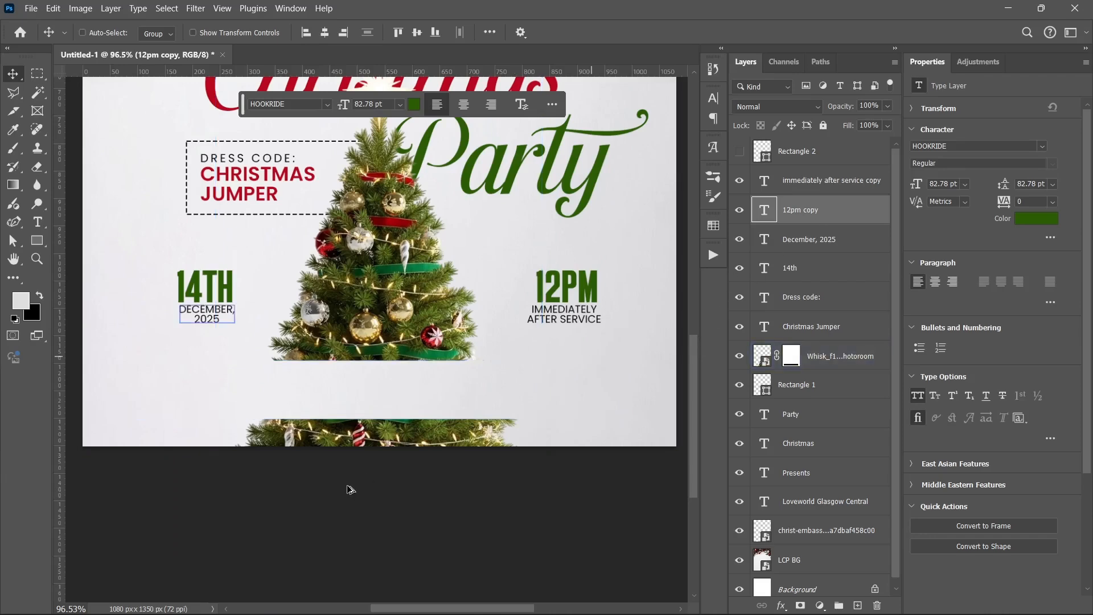
scroll(350, 489, down, 2)
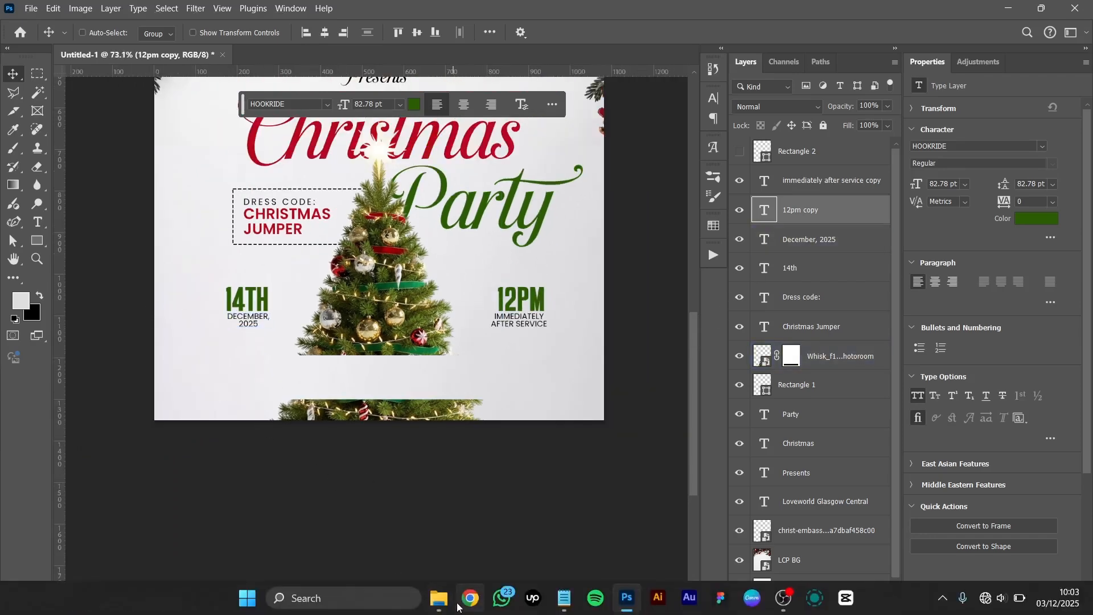
Copy the venue address from the Loveworld Christmas Party.txt note in Notepad and add it as new text in the tree's gap
click(556, 602)
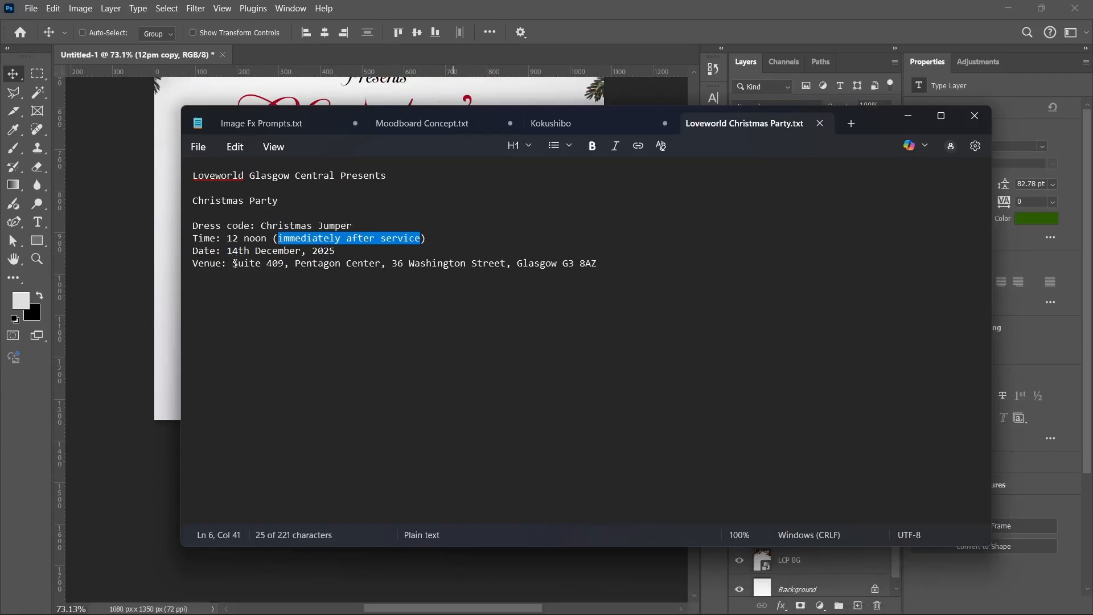
drag(233, 263, 672, 268)
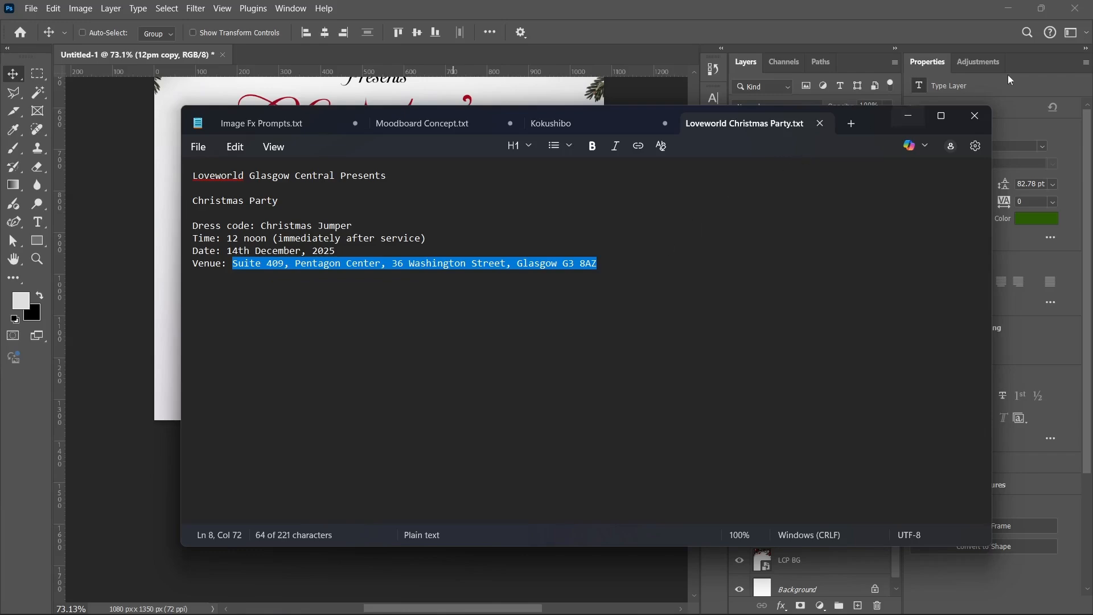
click(908, 116)
click(38, 221)
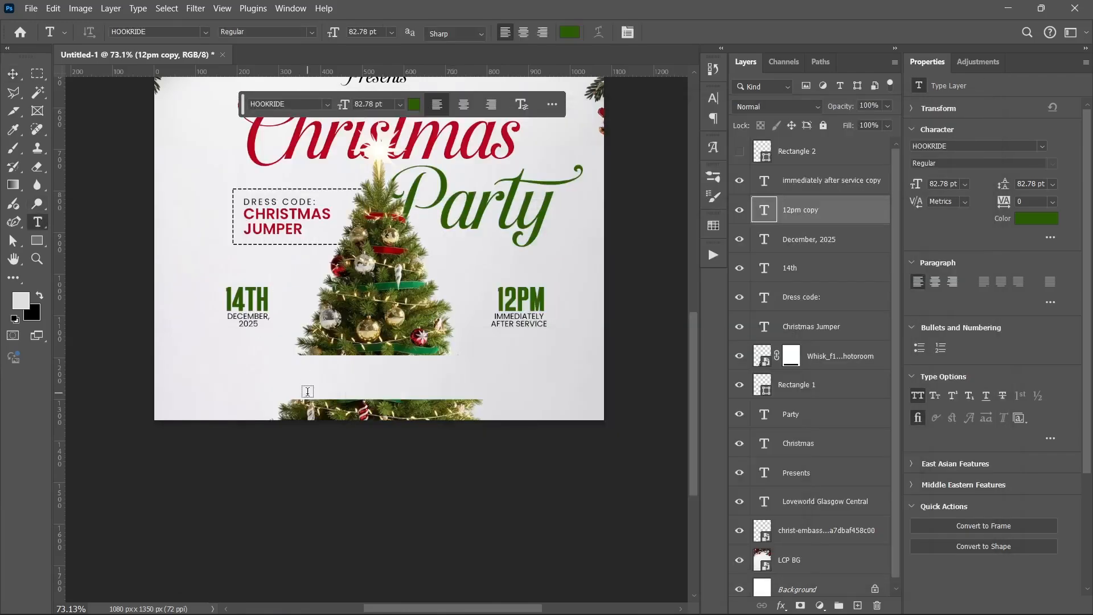
click(307, 376)
key(ctrl+v)
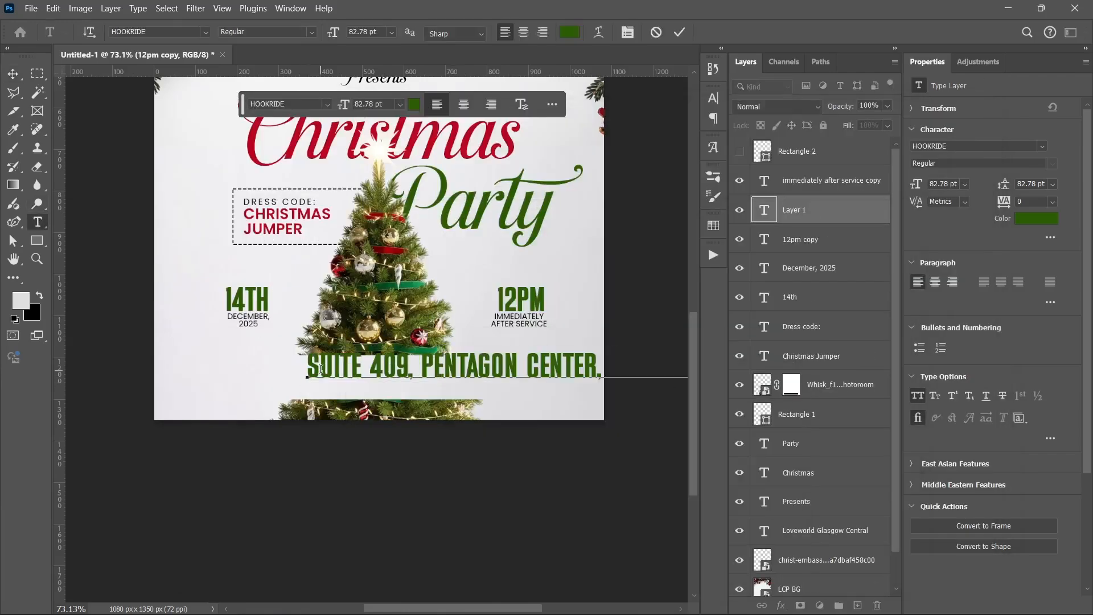
click(615, 271)
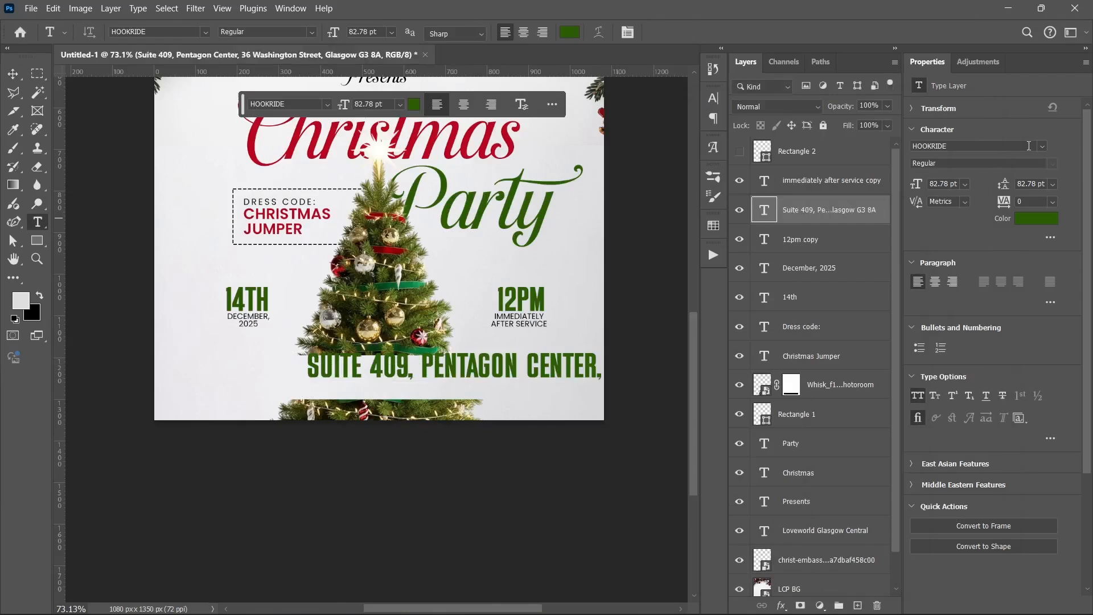
Set the venue text's font to Poppins and its size to 30 pt
click(1037, 147)
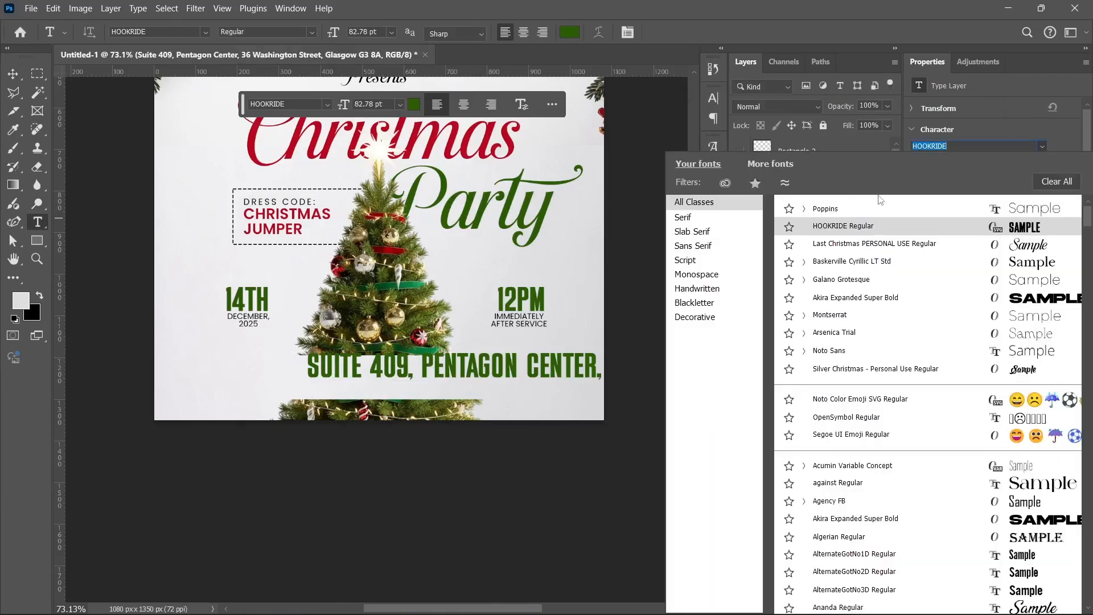
click(848, 209)
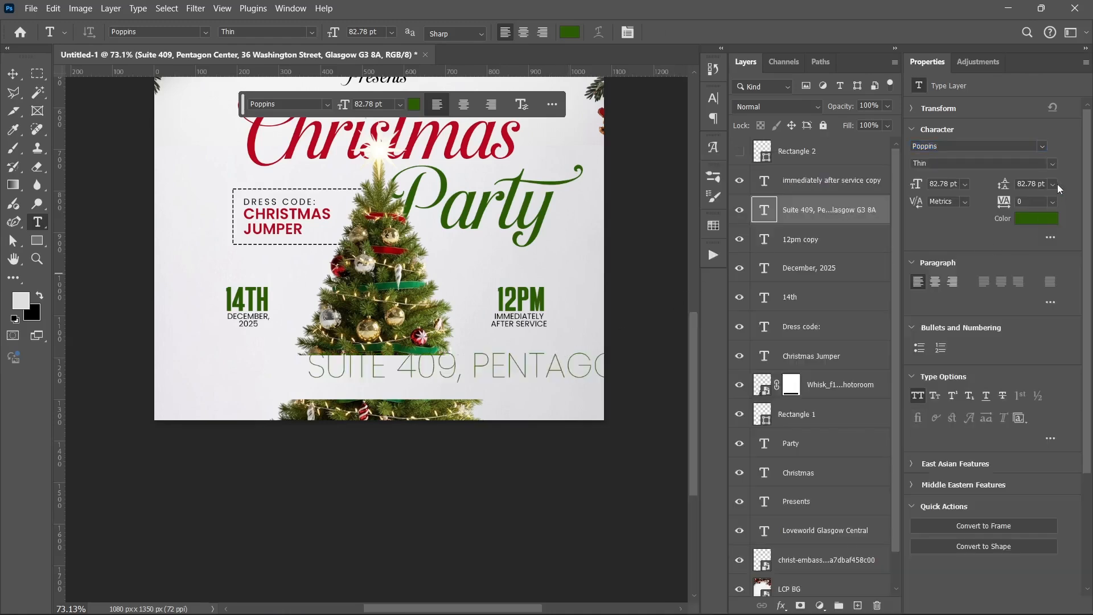
click(965, 184)
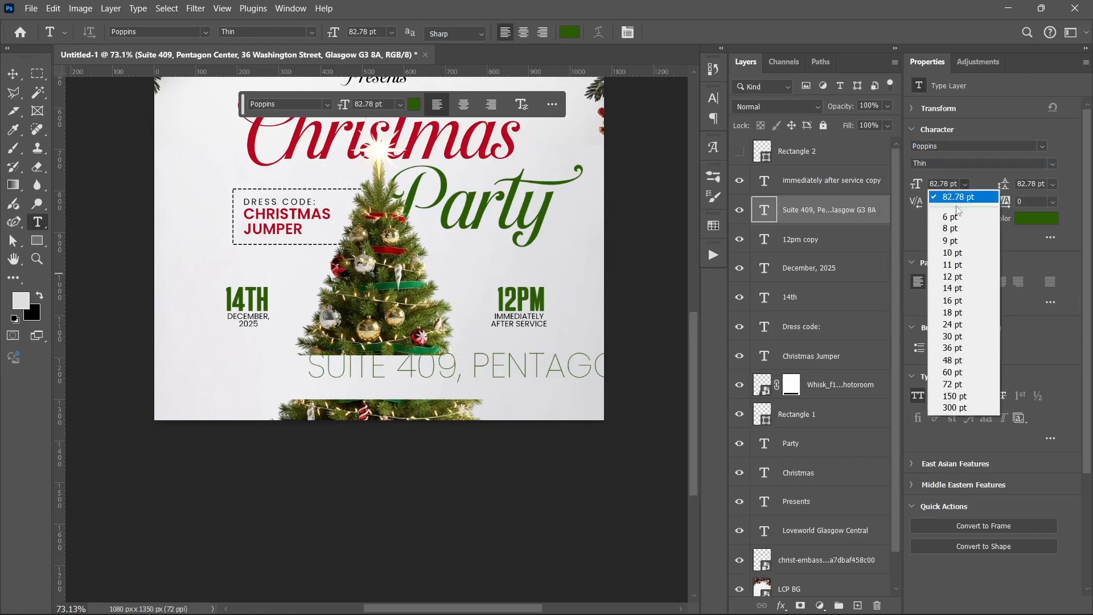
click(964, 345)
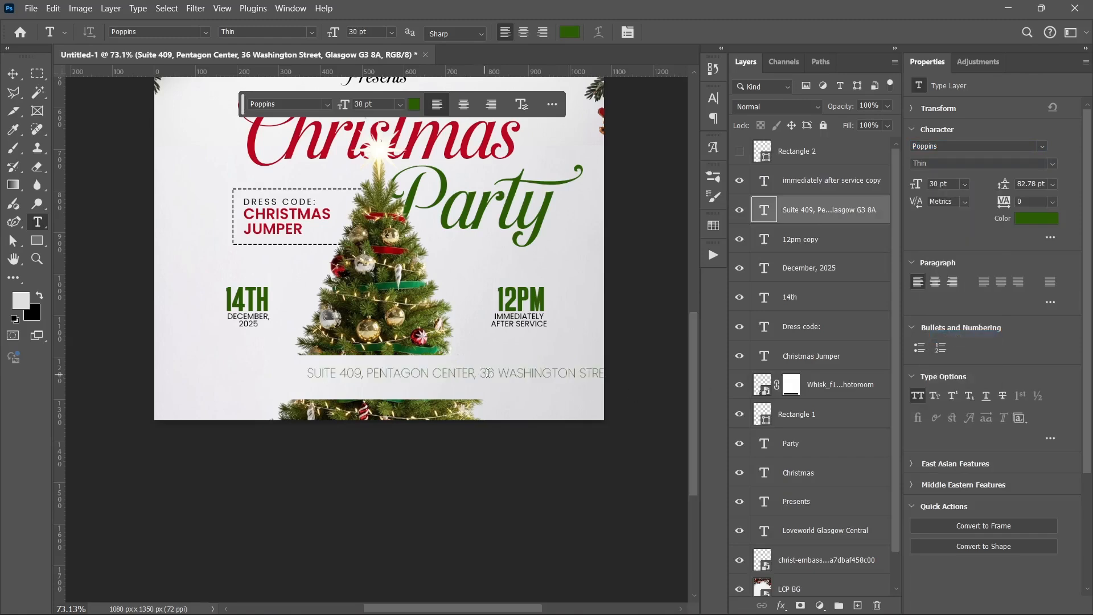
Break the venue text before the street part with automatic leading, and cut the street line out of it
click(485, 372)
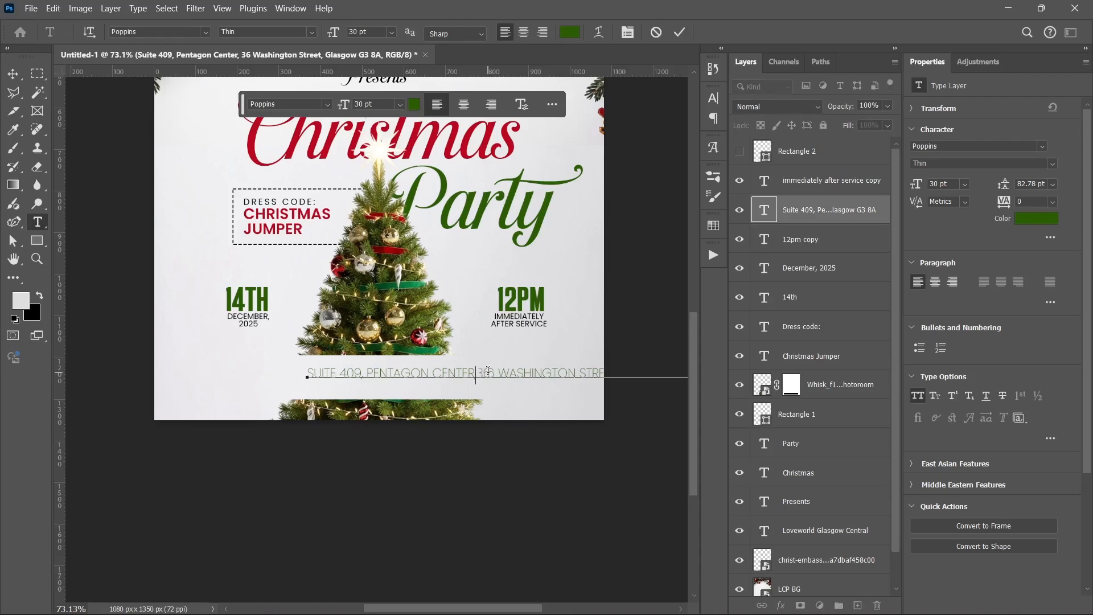
key(Return)
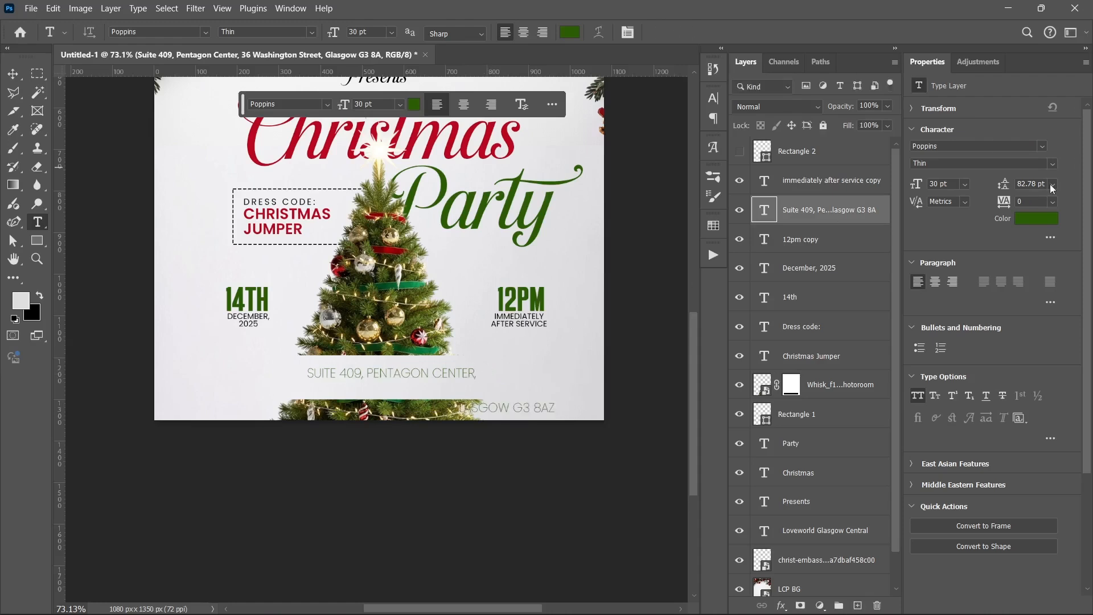
click(1053, 189)
click(1036, 193)
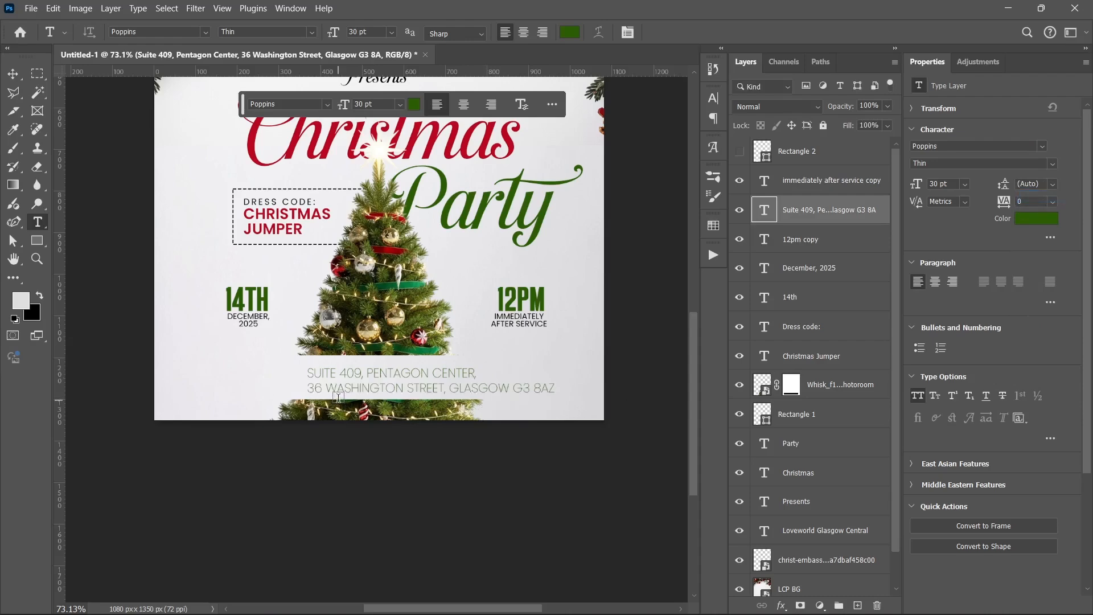
triple_click(342, 389)
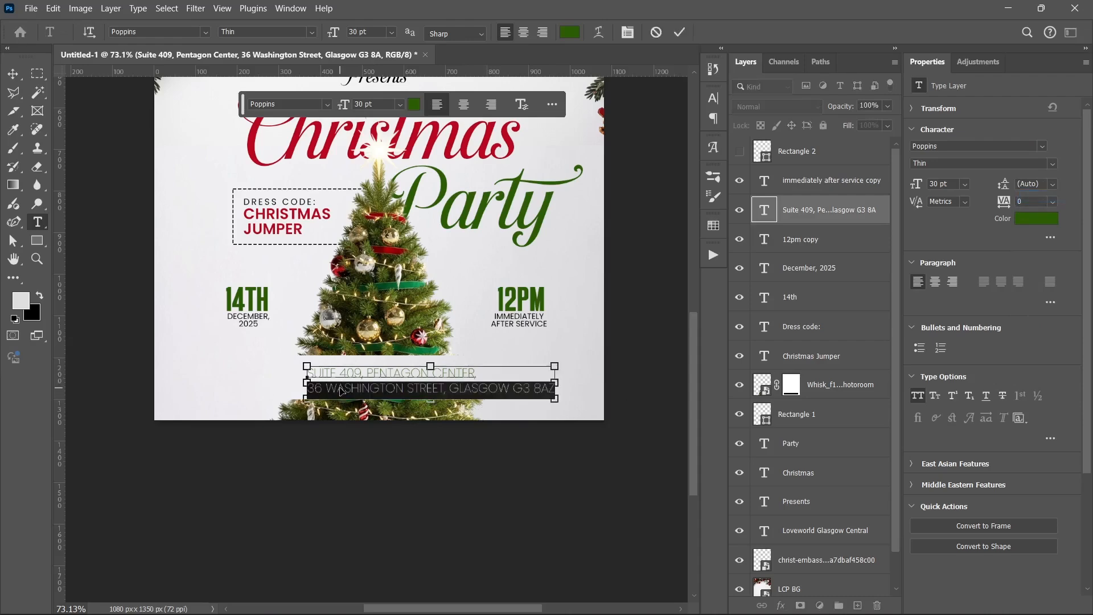
key(BackSpace)
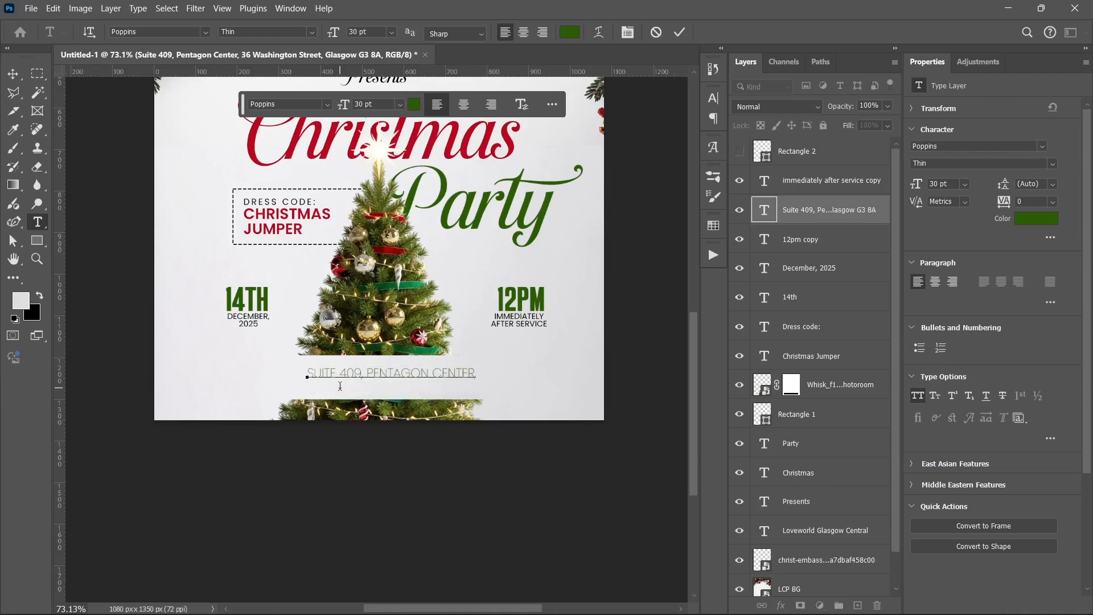
Make the remaining venue line black in Poppins Medium and centre it horizontally on the flyer
click(1031, 221)
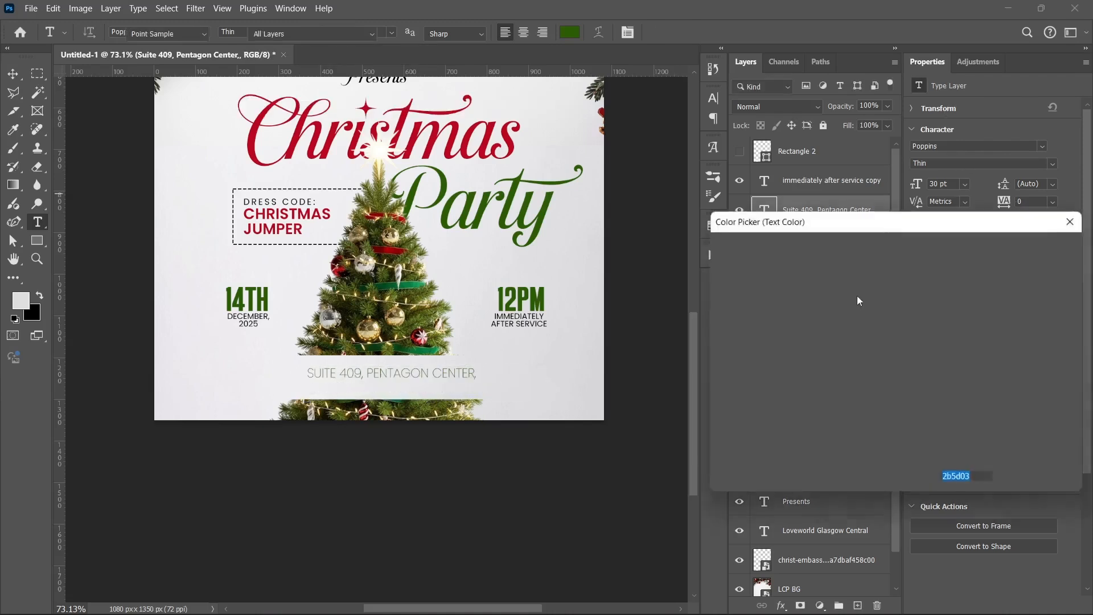
click(1037, 246)
click(981, 164)
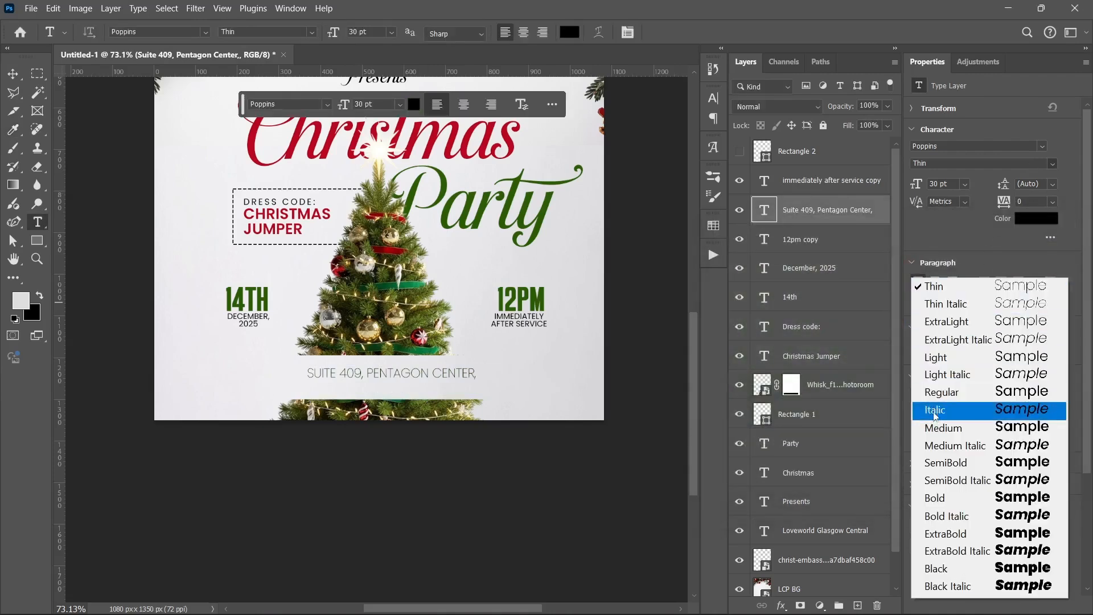
click(939, 432)
key(v)
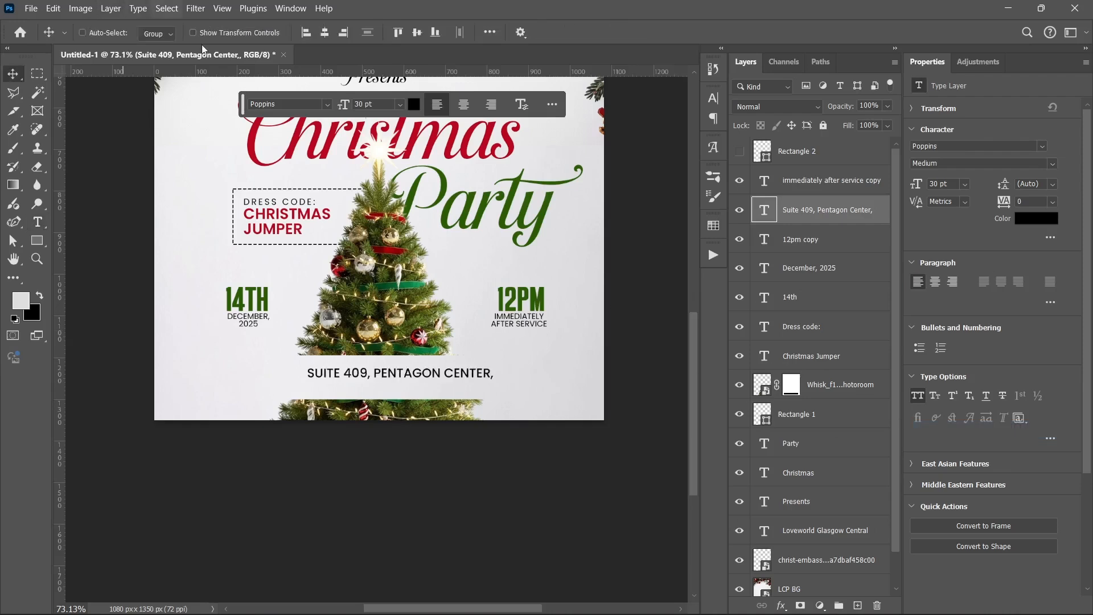
Duplicate the venue line just below itself, replace the copy's text with the cut street line, and turn off its all caps
drag(362, 381, 363, 393)
double_click(362, 388)
key(ctrl+v)
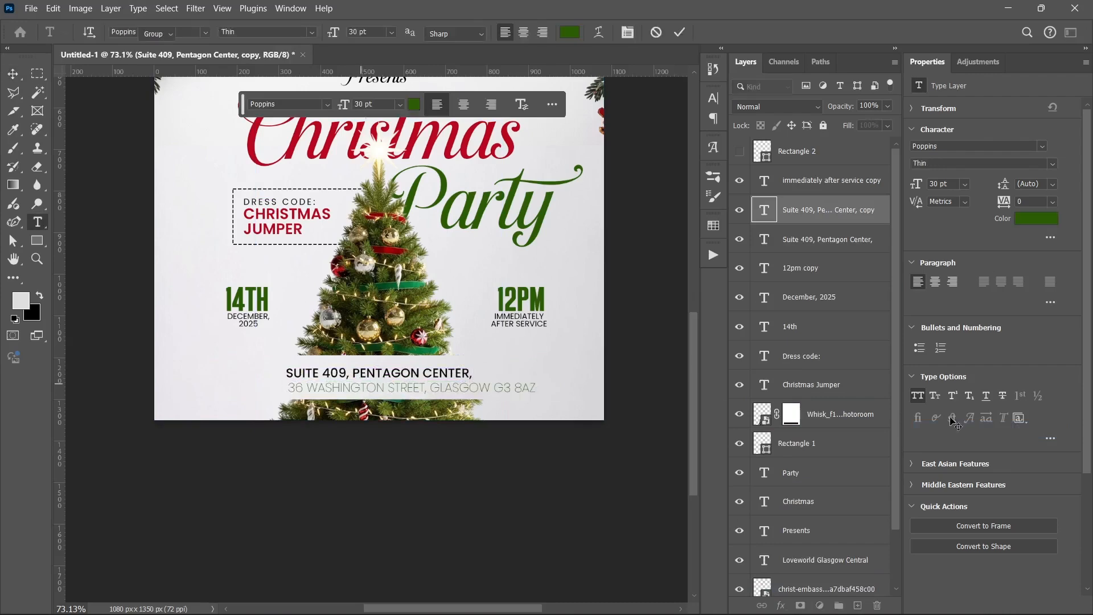
key(ctrl+Return)
key(ctrl+shift+k)
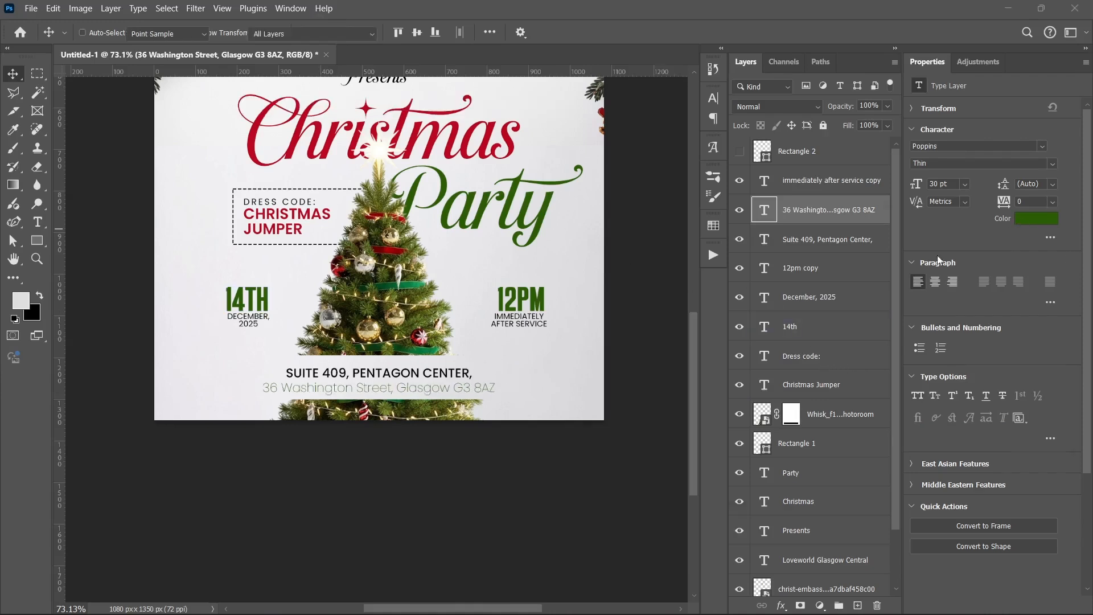
Recolor the street line to #000000 and set its font style to Regular
click(1035, 219)
text(000000)
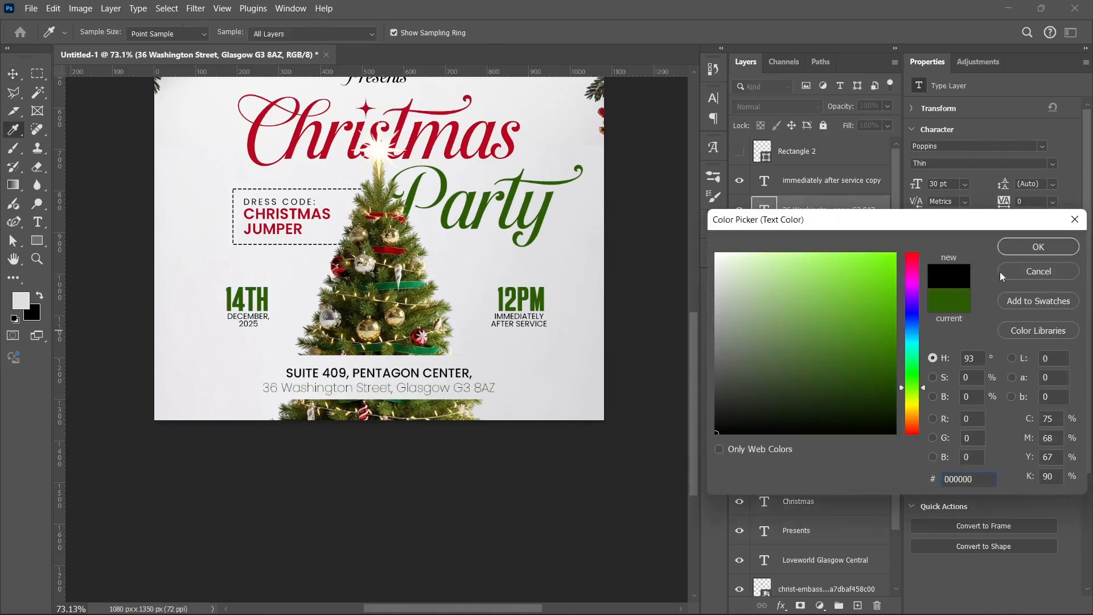
click(1039, 247)
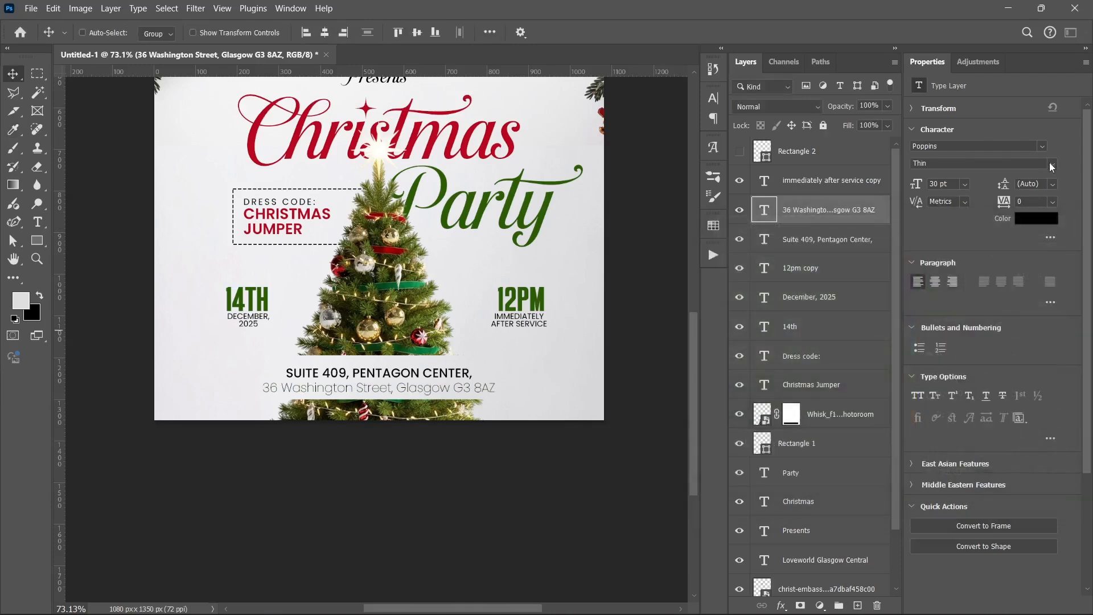
click(957, 244)
click(941, 360)
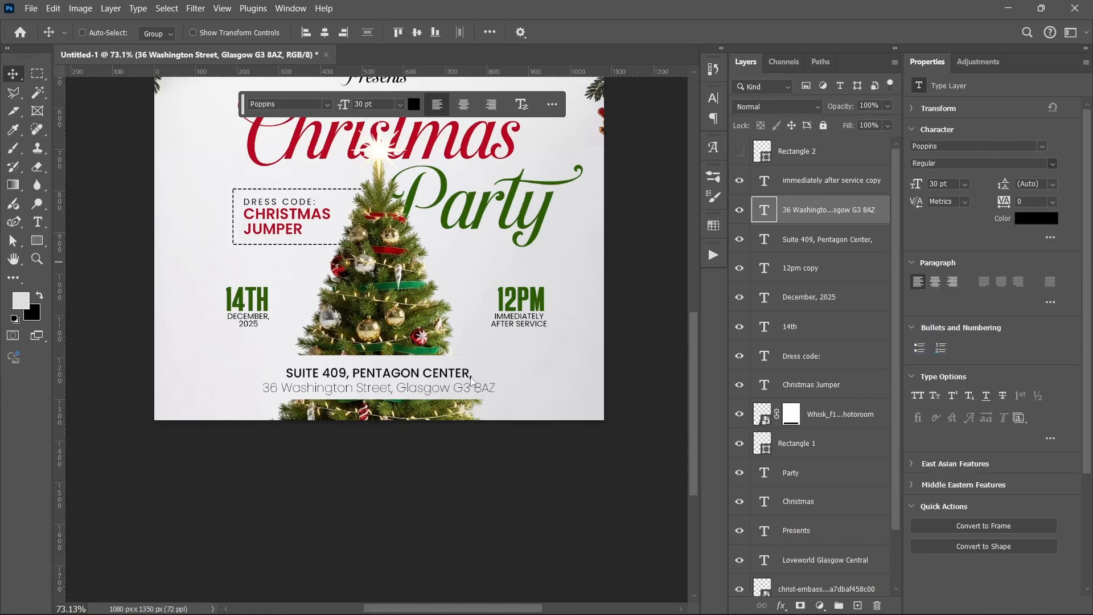
Scale the street line down to about 76% and centre it horizontally on the flyer
ctrl+click(471, 381)
key(ctrl+t)
scroll(378, 363, up, 5)
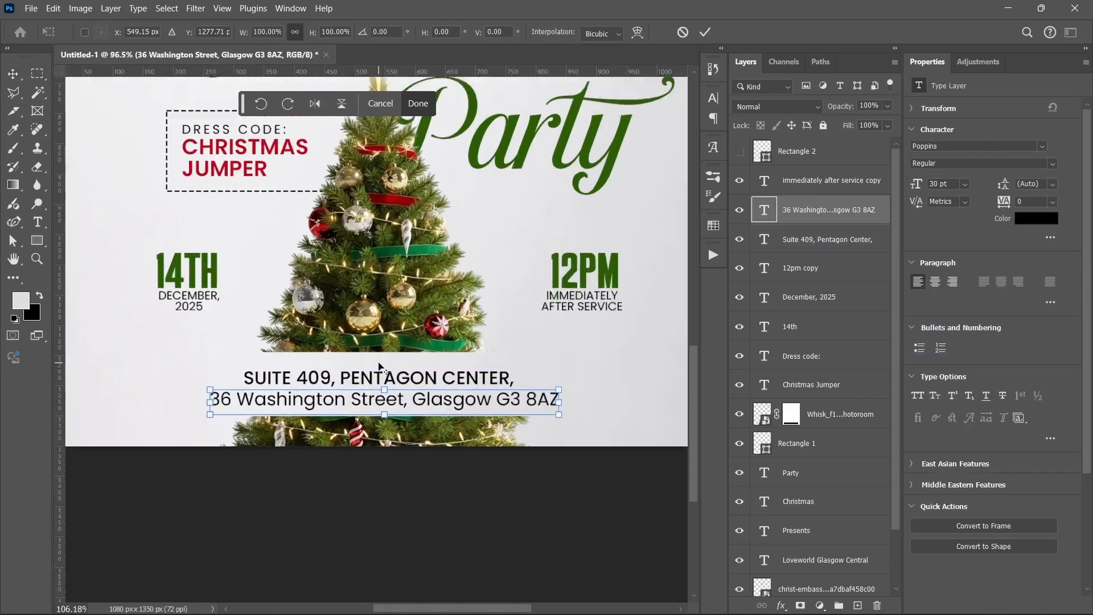
drag(576, 405, 529, 407)
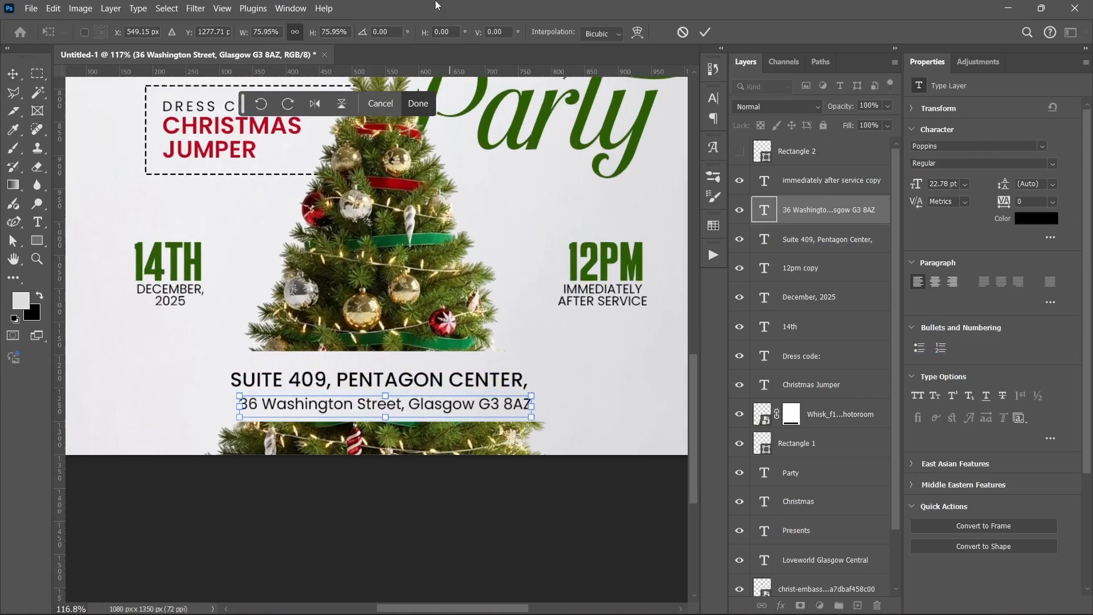
click(417, 103)
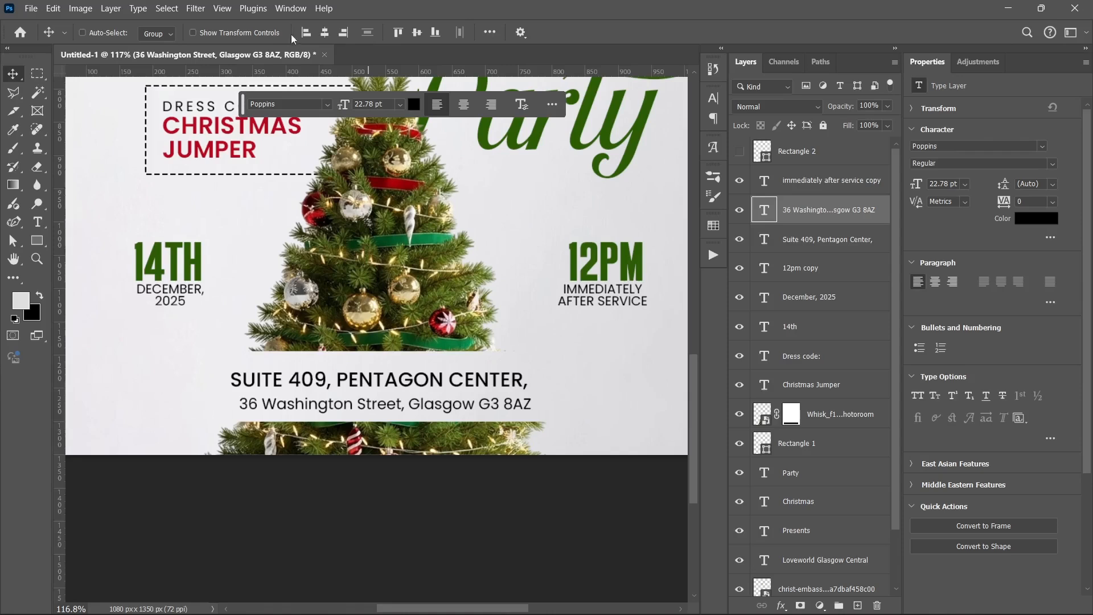
click(326, 37)
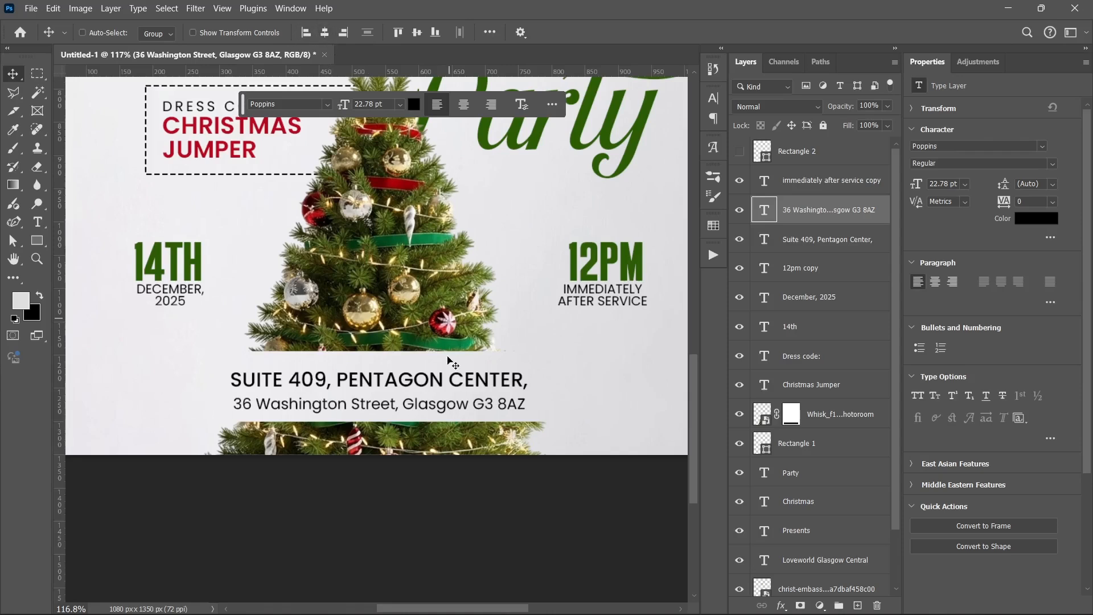
Nudge the street line up so it sits closer beneath the first venue line
key(Up)
key(Up)
key(Up)
key(Up)
key(Up)
key(Up)
key(Up)
key(Up)
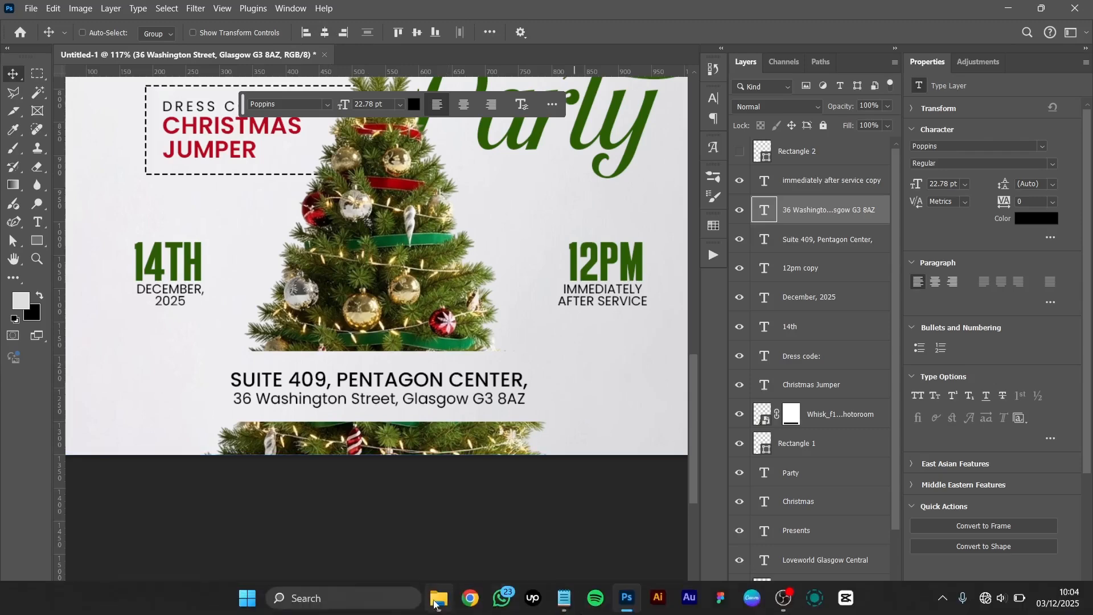
Place the location icon image, scale it to 9%, and position it just before the two venue lines
click(439, 599)
click(635, 208)
drag(635, 212, 232, 323)
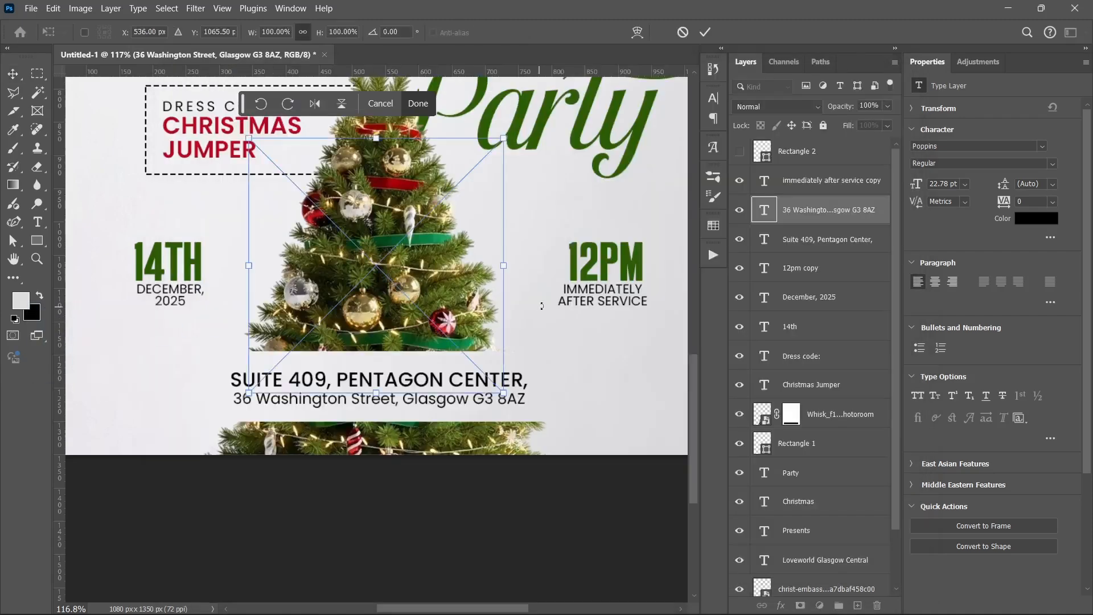
drag(413, 288, 308, 299)
drag(287, 296, 191, 422)
drag(245, 394, 217, 393)
scroll(191, 391, up, 5)
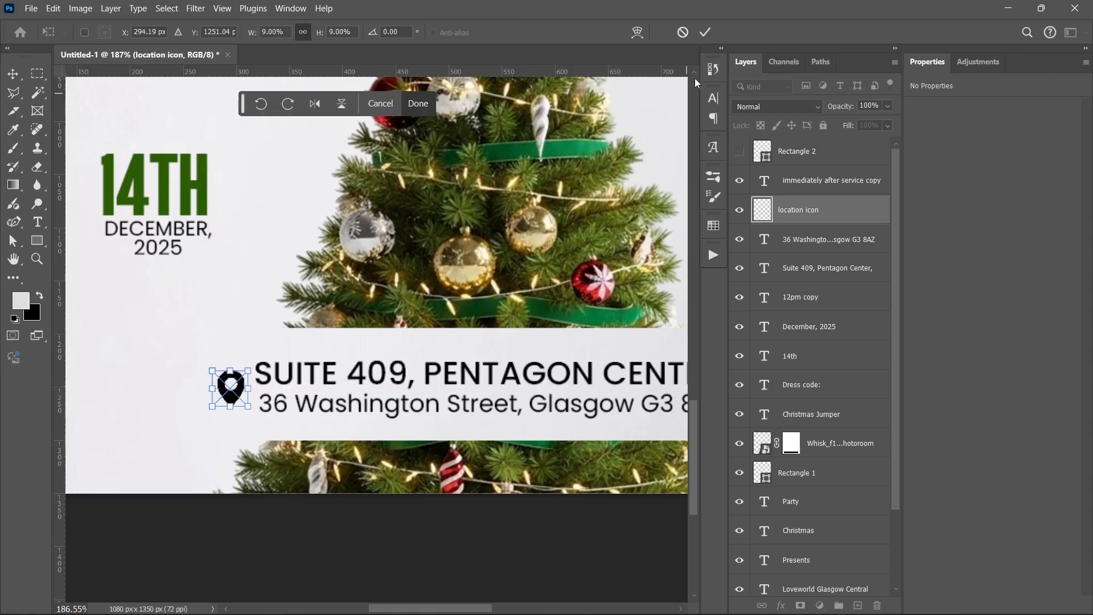
click(706, 33)
Give the location icon a dark red Color Overlay at 100% opacity
click(781, 605)
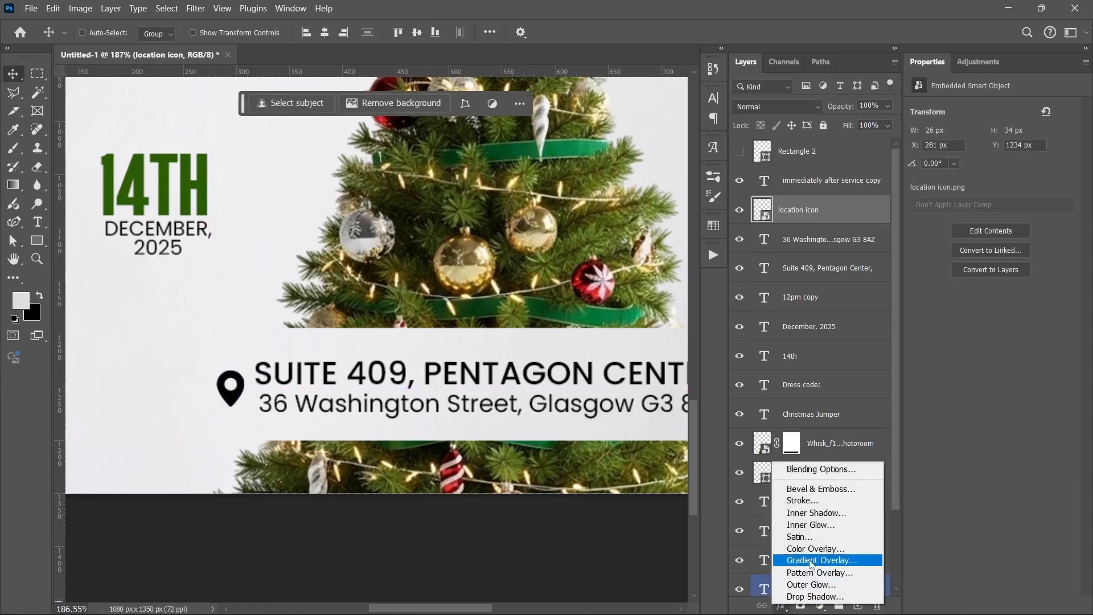
click(812, 571)
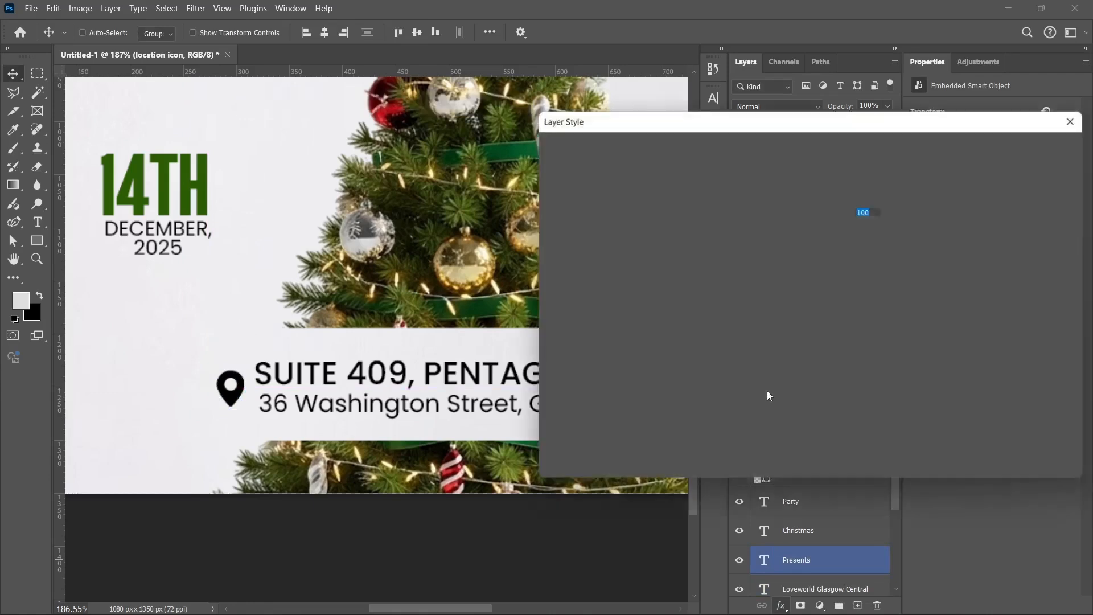
click(874, 194)
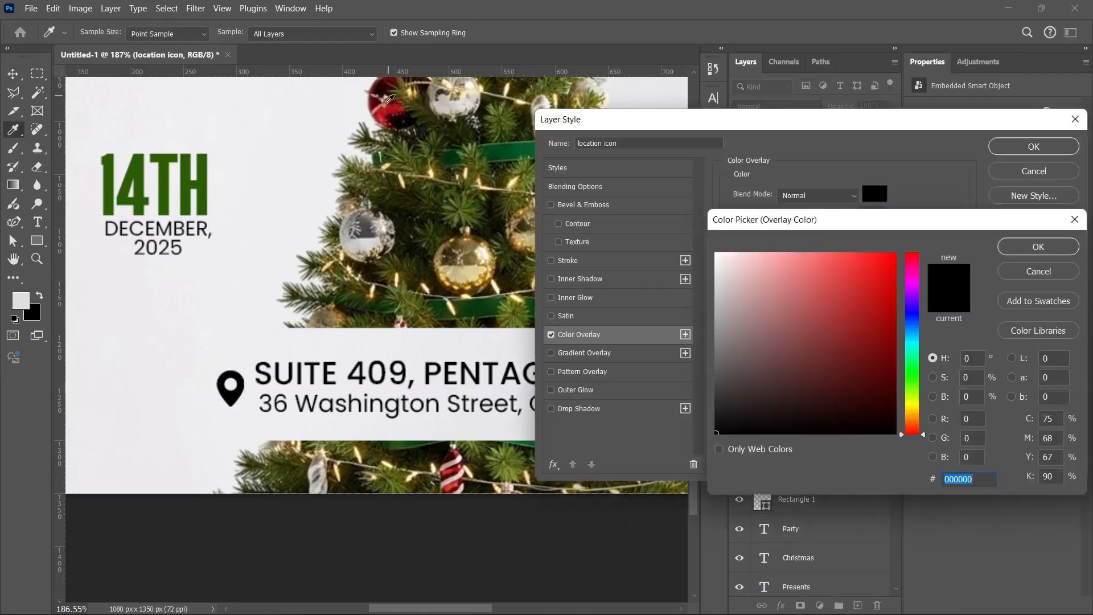
text(ff0000)
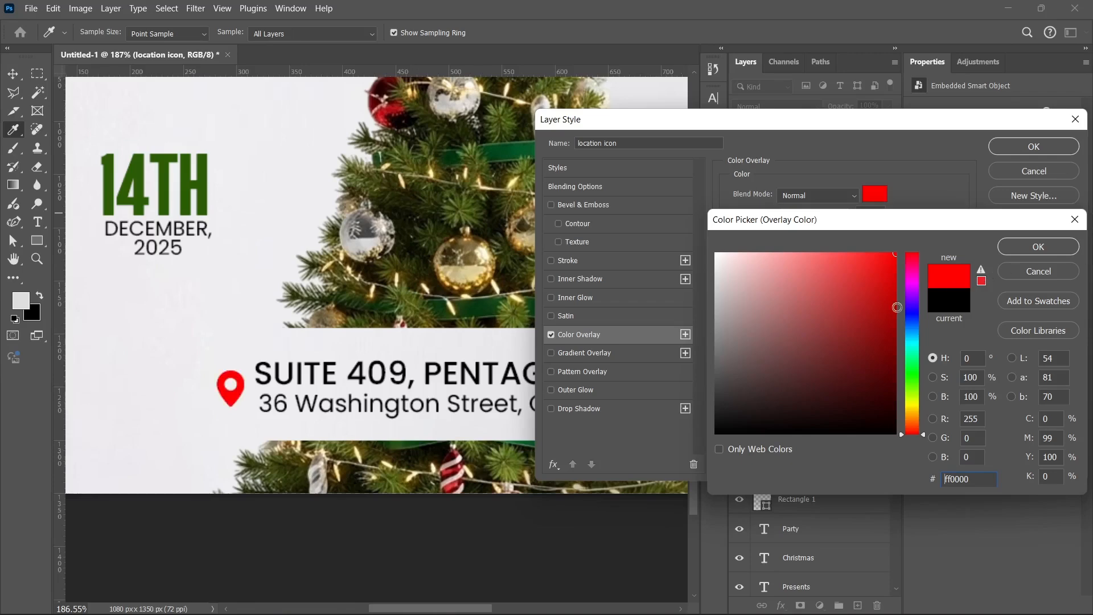
click(897, 306)
click(1039, 247)
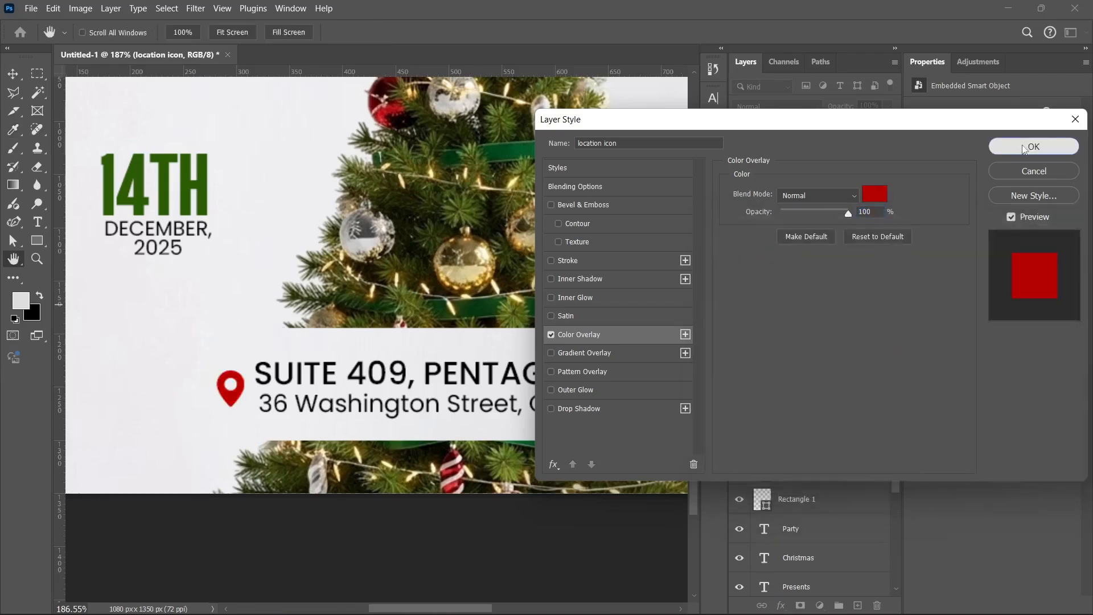
click(1023, 146)
scroll(308, 340, down, 5)
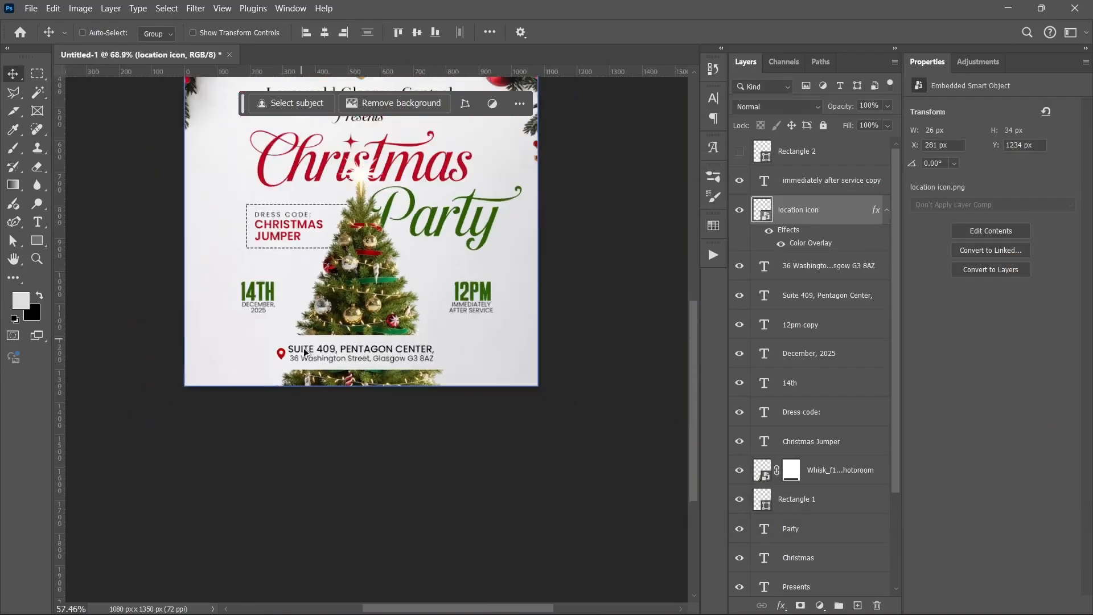
scroll(302, 346, down, 2)
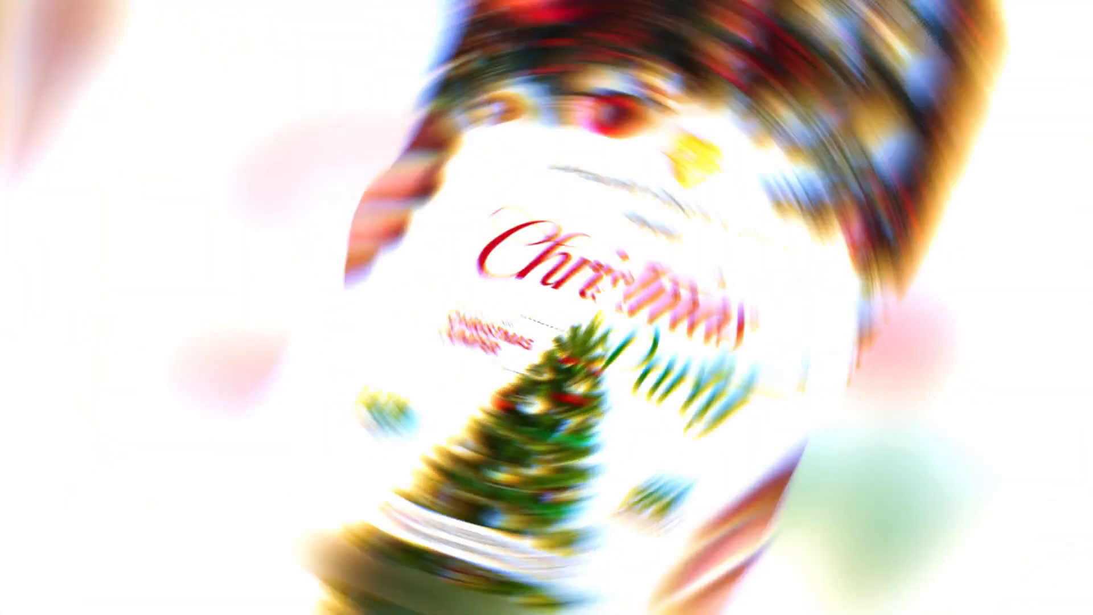